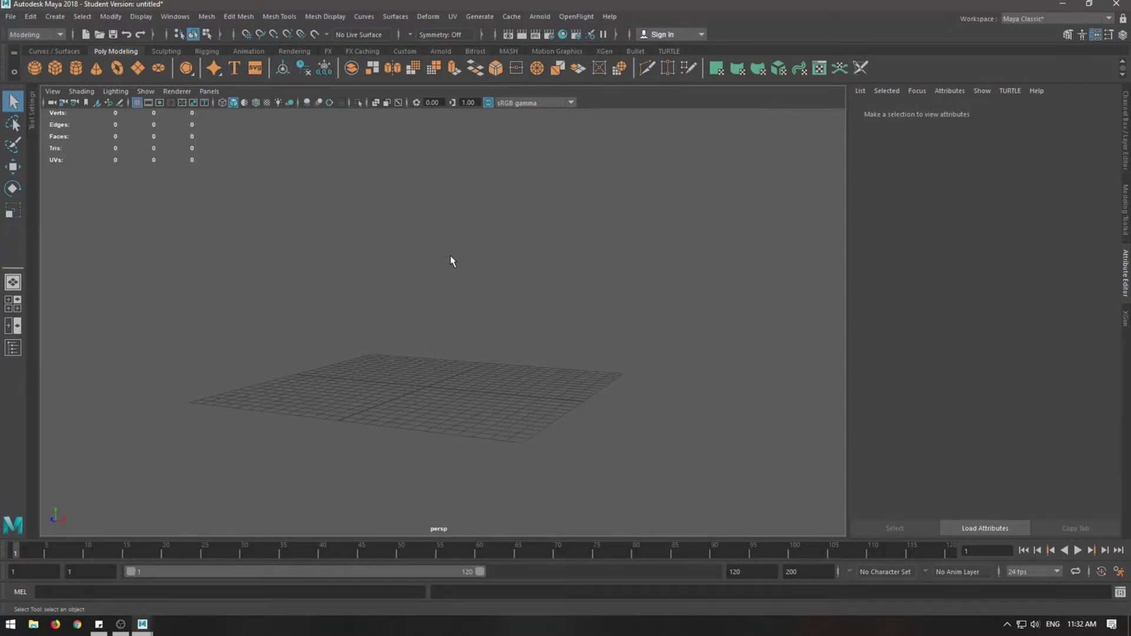
pyautogui.keyDown('alt'); pyautogui.moveTo(458, 283); pyautogui.dragTo(511, 304); pyautogui.keyUp('alt')
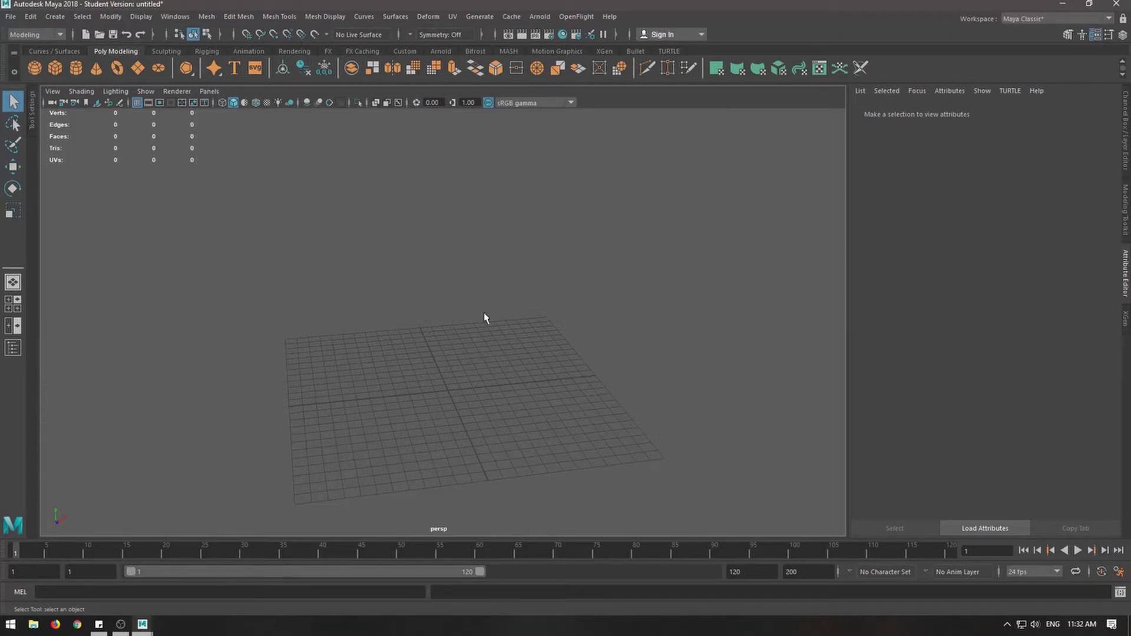
pyautogui.keyDown('alt'); pyautogui.moveTo(462, 306); pyautogui.dragTo(462, 250, button='middle'); pyautogui.keyUp('alt')
pyautogui.scroll(2, 471, 272)
pyautogui.keyDown('alt'); pyautogui.moveTo(472, 272); pyautogui.dragTo(419, 302); pyautogui.keyUp('alt')
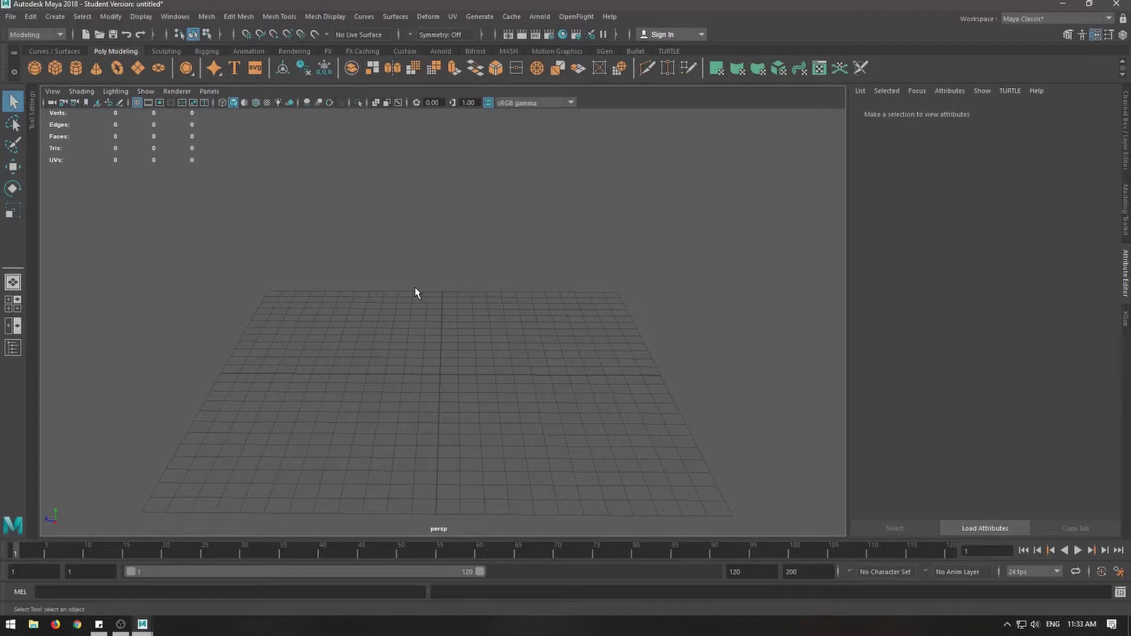
pyautogui.keyDown('alt'); pyautogui.moveTo(356, 316); pyautogui.dragTo(472, 346); pyautogui.keyUp('alt')
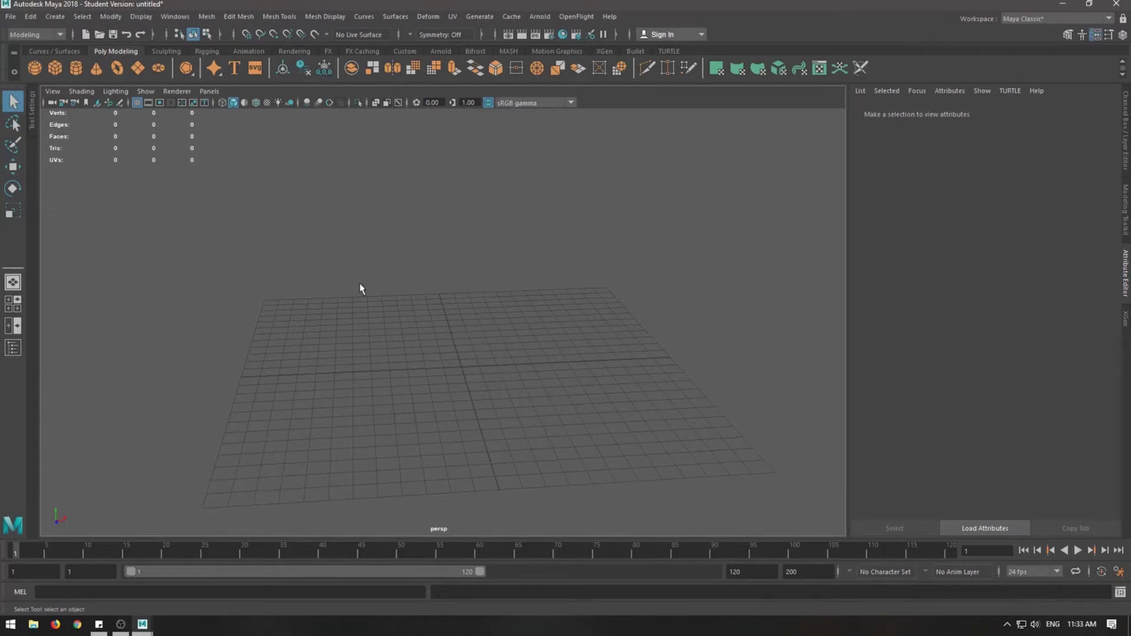
# - Open the scene Tree_1.ma from the project's scenes folder, discarding the changes to the untitled scene
pyautogui.click(10, 18)
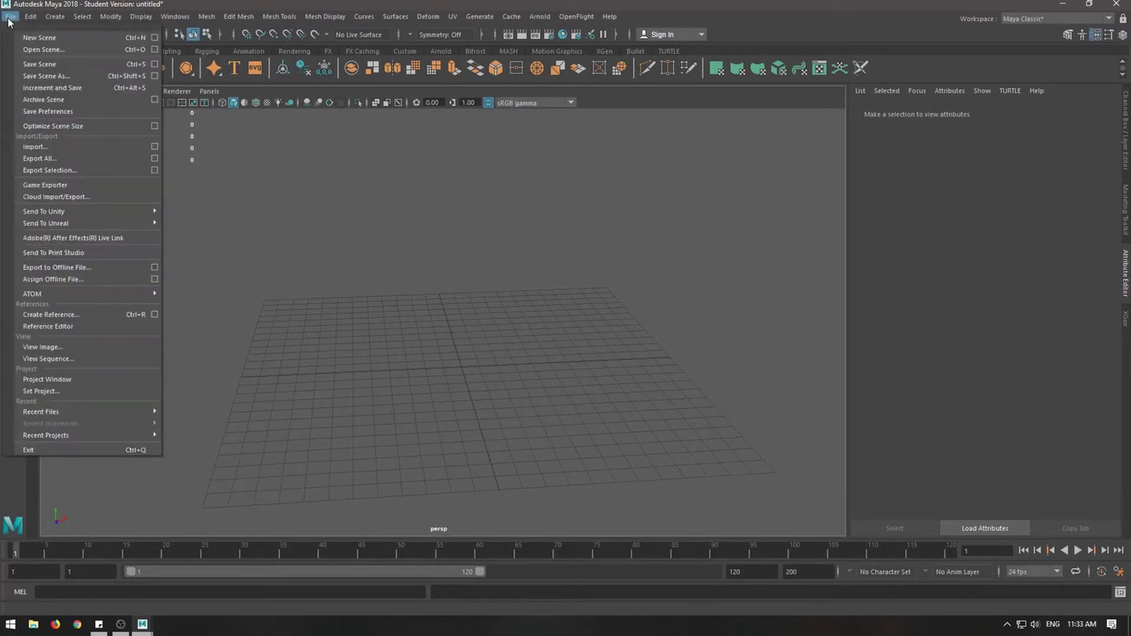
pyautogui.click(41, 50)
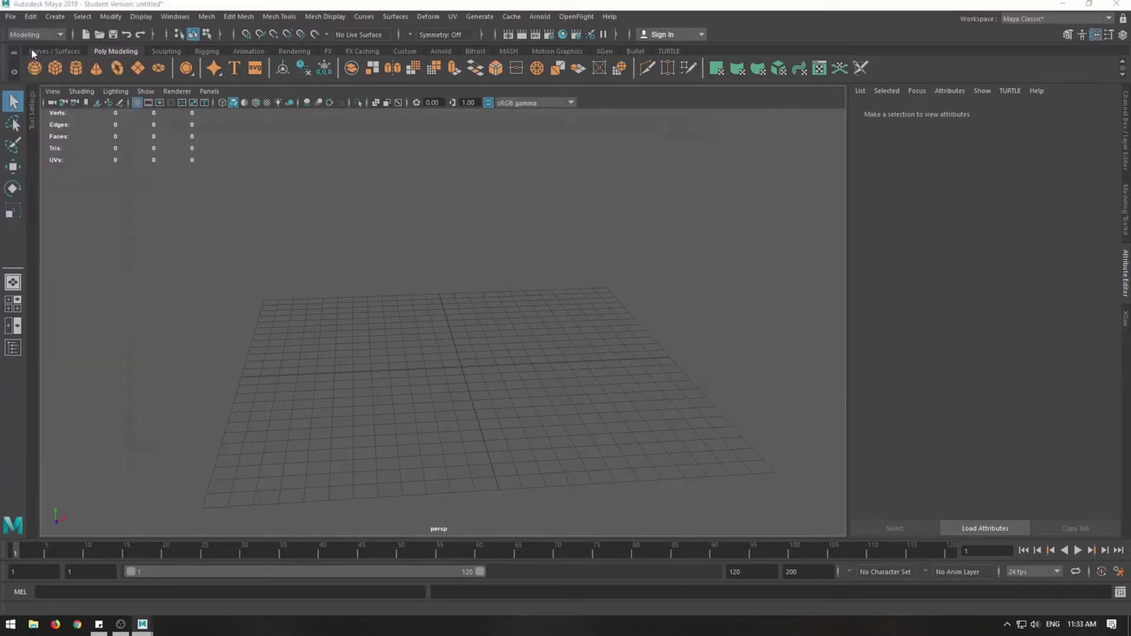
pyautogui.click(254, 215)
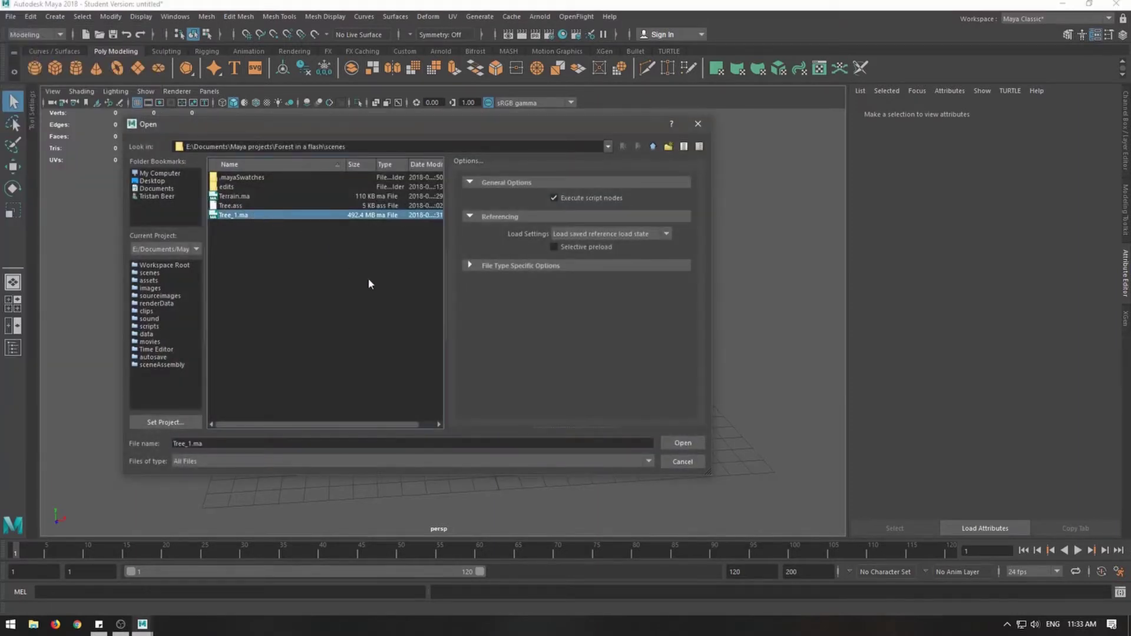
pyautogui.click(679, 444)
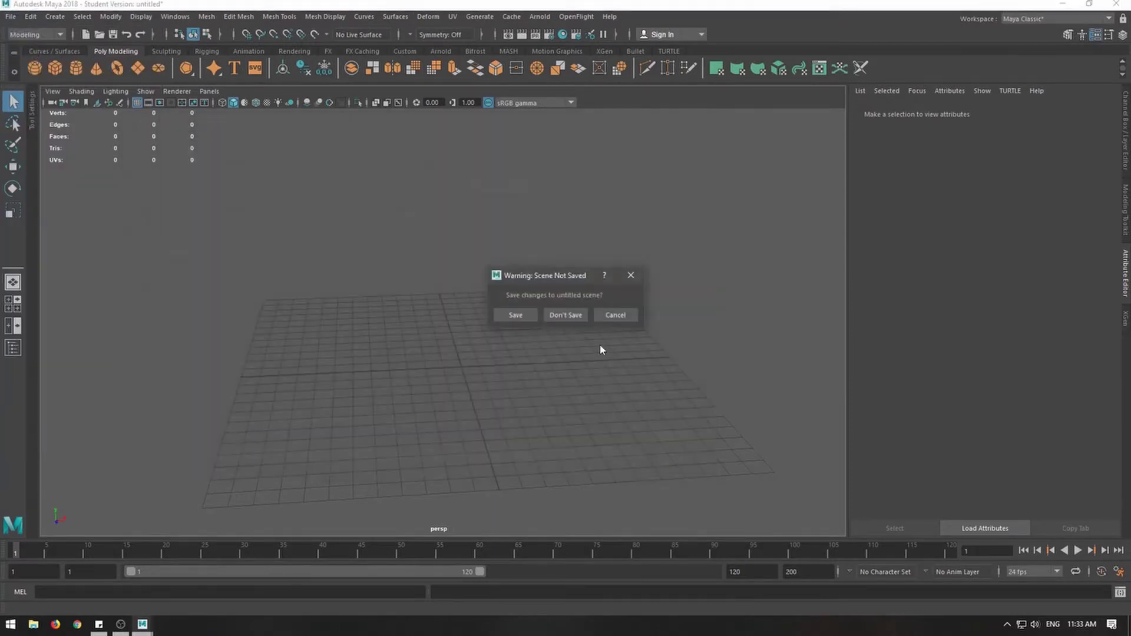
pyautogui.click(565, 315)
pyautogui.click(557, 322)
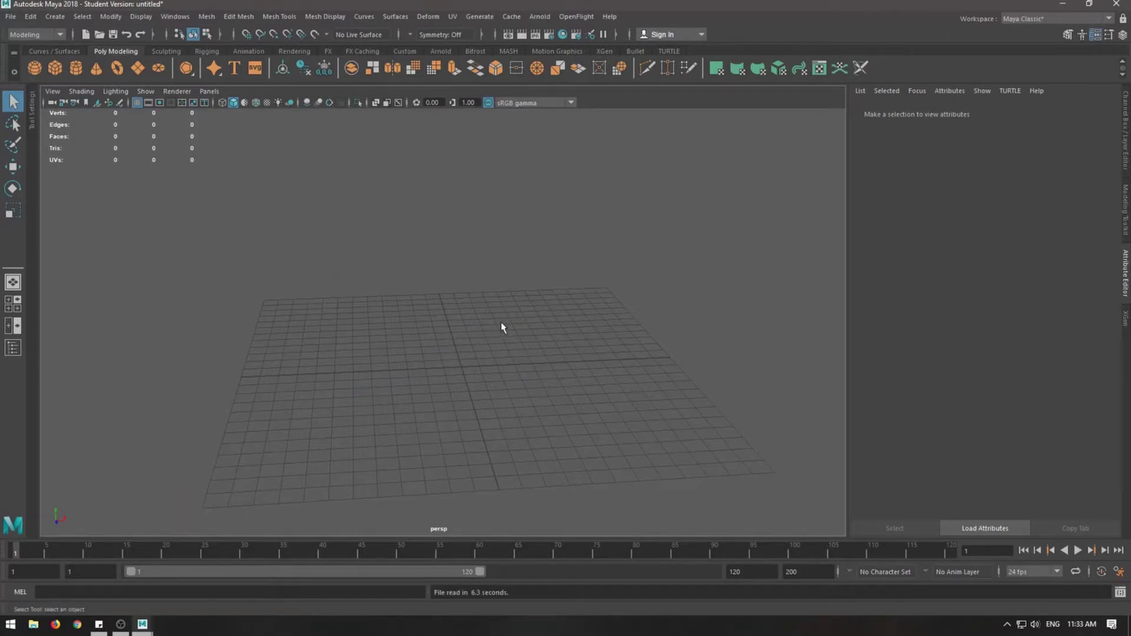
# - Examine the tree model from several angles and distances, including its trunk, foliage and roots, and the sky dome light around it
pyautogui.scroll(-5, 596, 387)
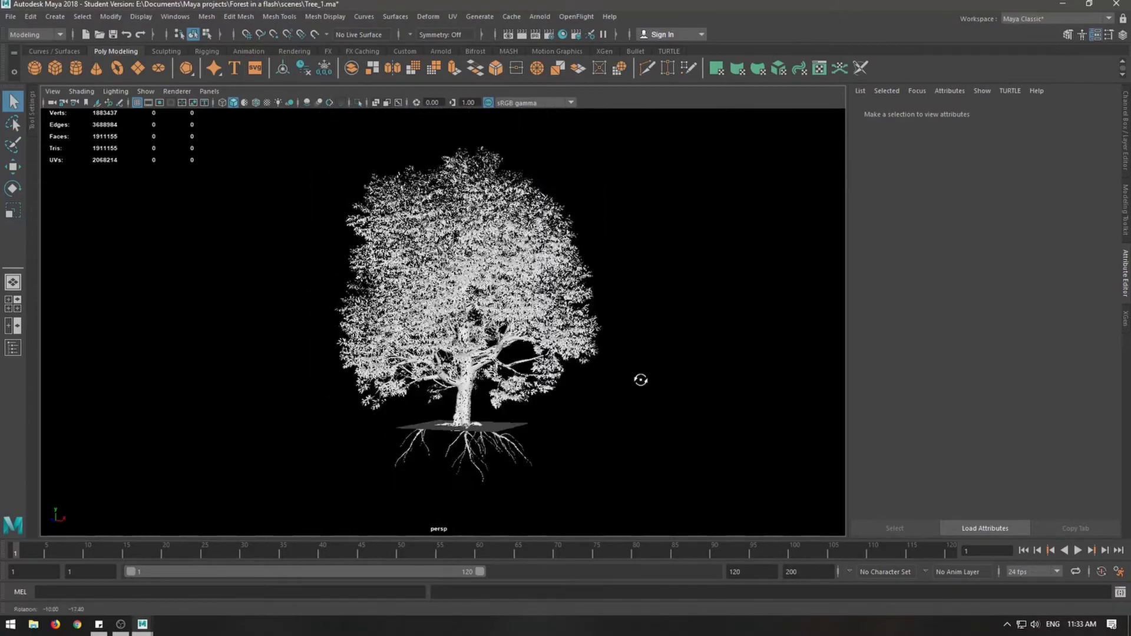
pyautogui.scroll(5, 512, 419)
pyautogui.scroll(-1, 493, 392)
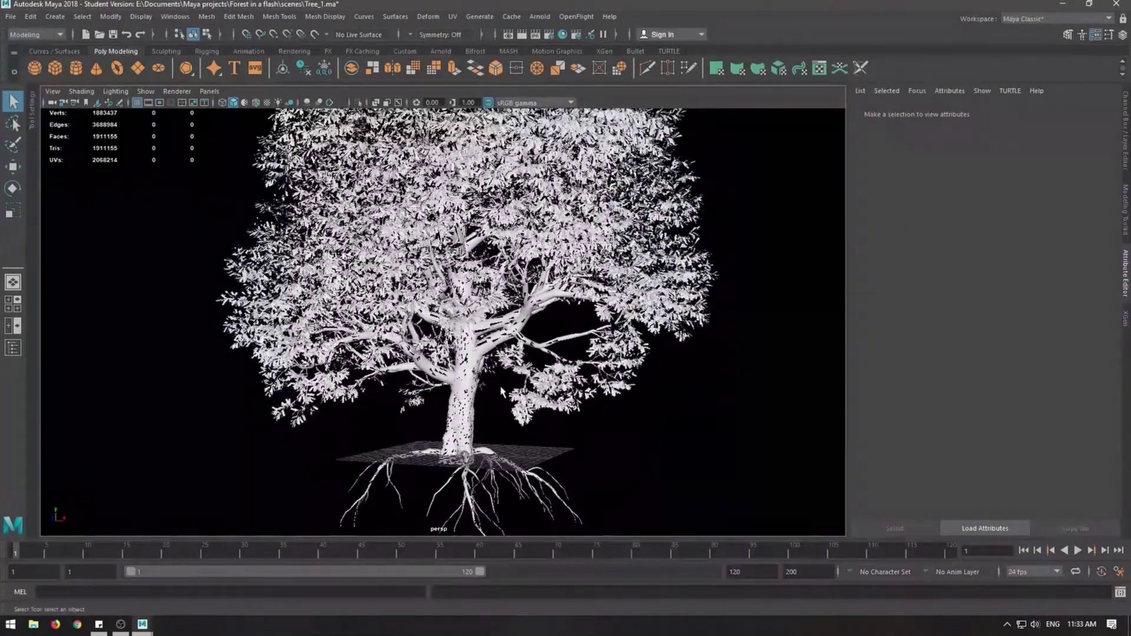
pyautogui.scroll(4, 501, 392)
pyautogui.scroll(-5, 520, 404)
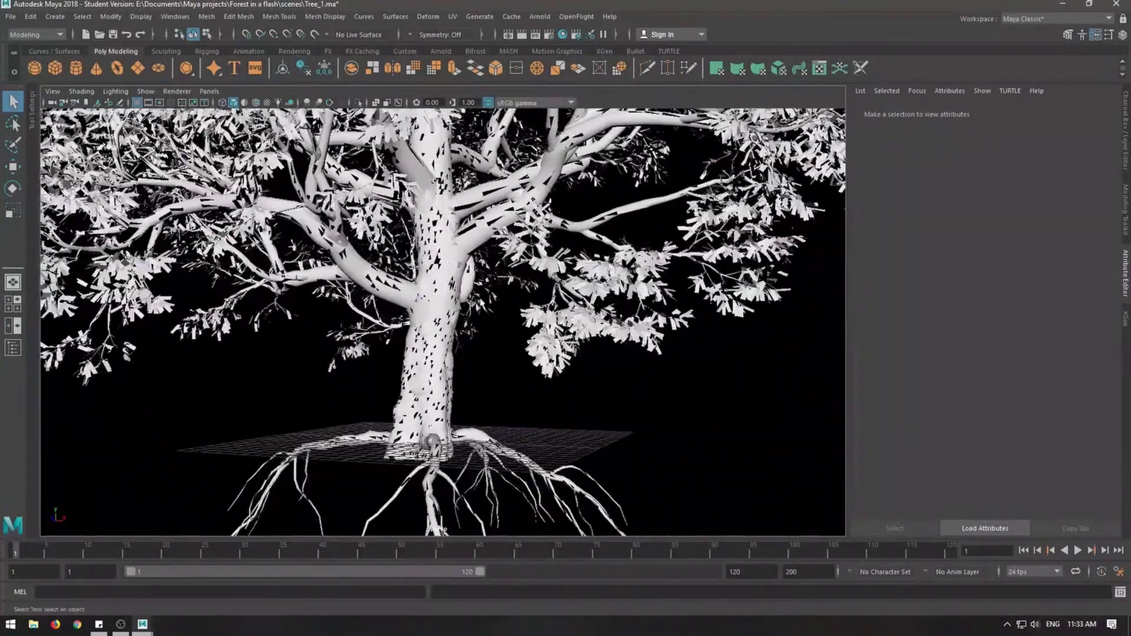
pyautogui.keyDown('alt'); pyautogui.moveTo(605, 348); pyautogui.dragTo(638, 303); pyautogui.keyUp('alt')
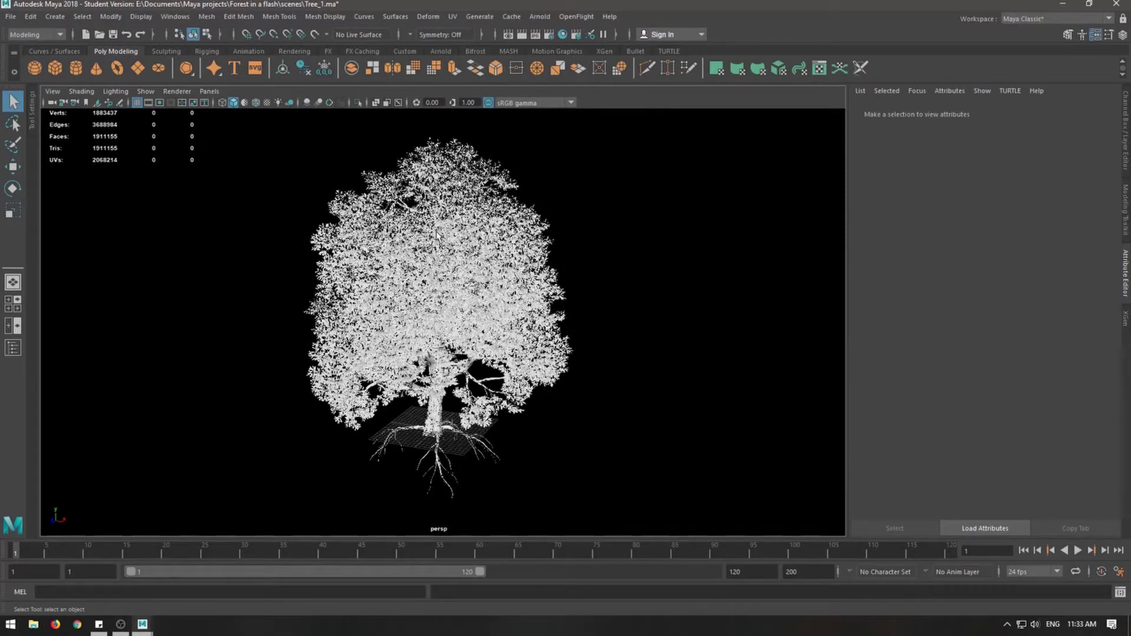
pyautogui.scroll(-2, 547, 369)
pyautogui.keyDown('alt'); pyautogui.moveTo(549, 370); pyautogui.dragTo(465, 352); pyautogui.keyUp('alt')
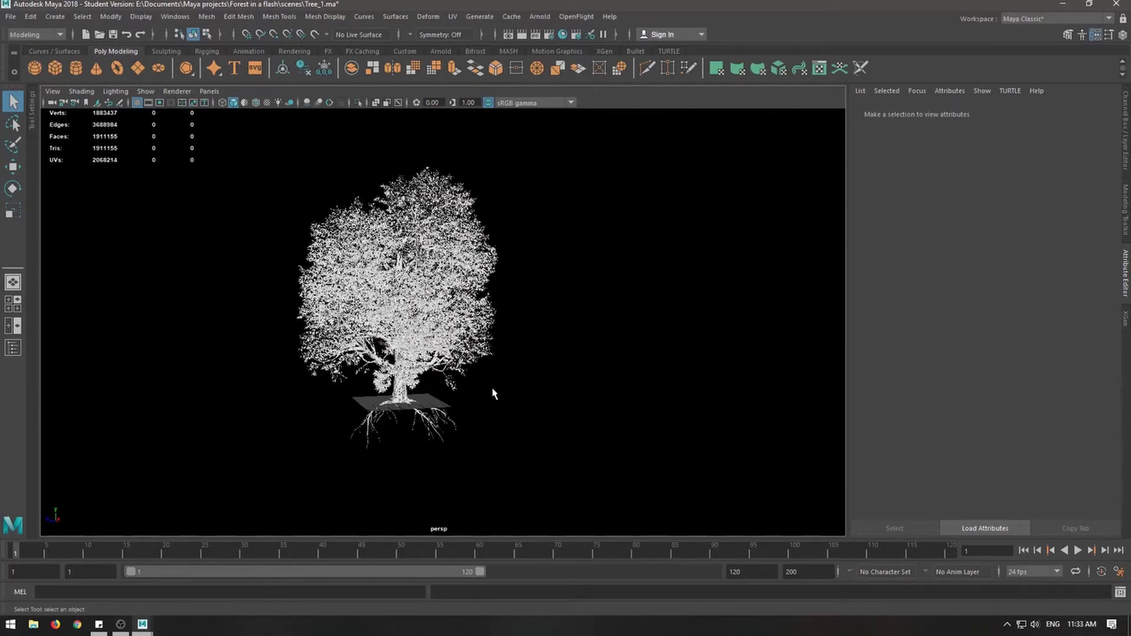
pyautogui.keyDown('alt'); pyautogui.moveTo(493, 390); pyautogui.dragTo(553, 361); pyautogui.keyUp('alt')
pyautogui.click(569, 302)
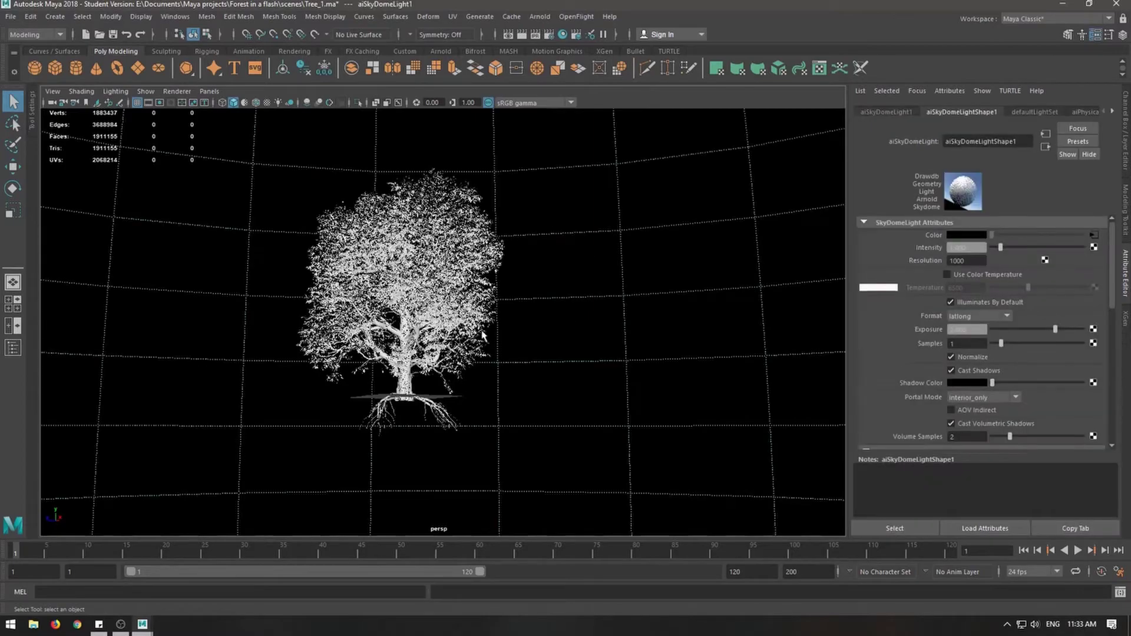
pyautogui.scroll(3, 553, 350)
pyautogui.scroll(-4, 578, 336)
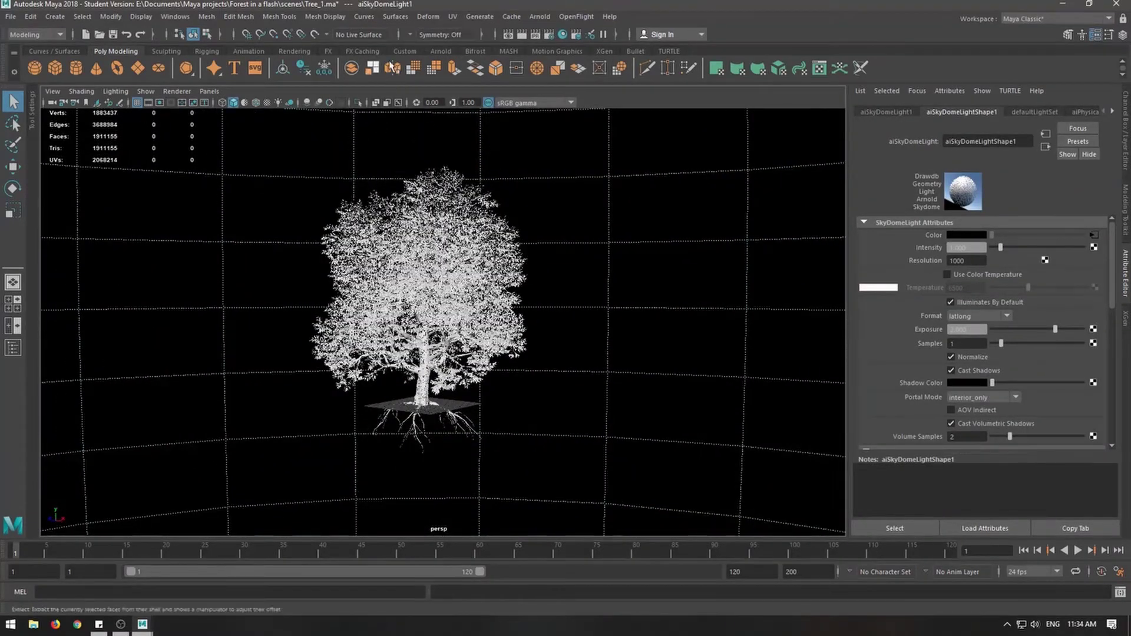
# - Preview the tree in the Arnold RenderView, check the render at closer range, and close the render window
pyautogui.click(441, 51)
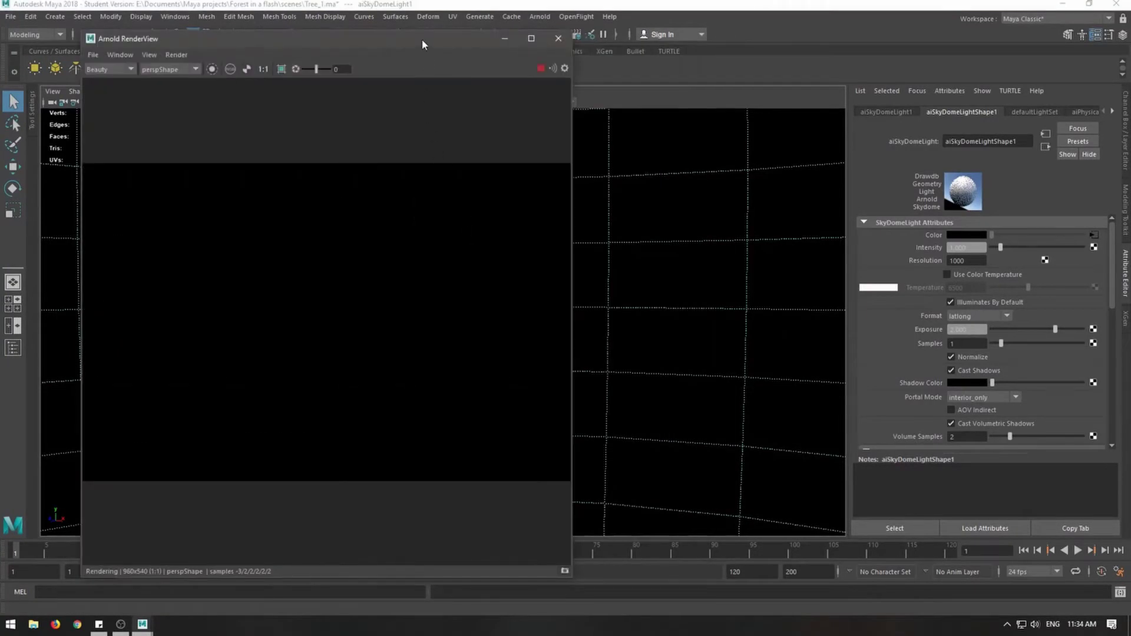
pyautogui.moveTo(422, 39); pyautogui.dragTo(565, 45)
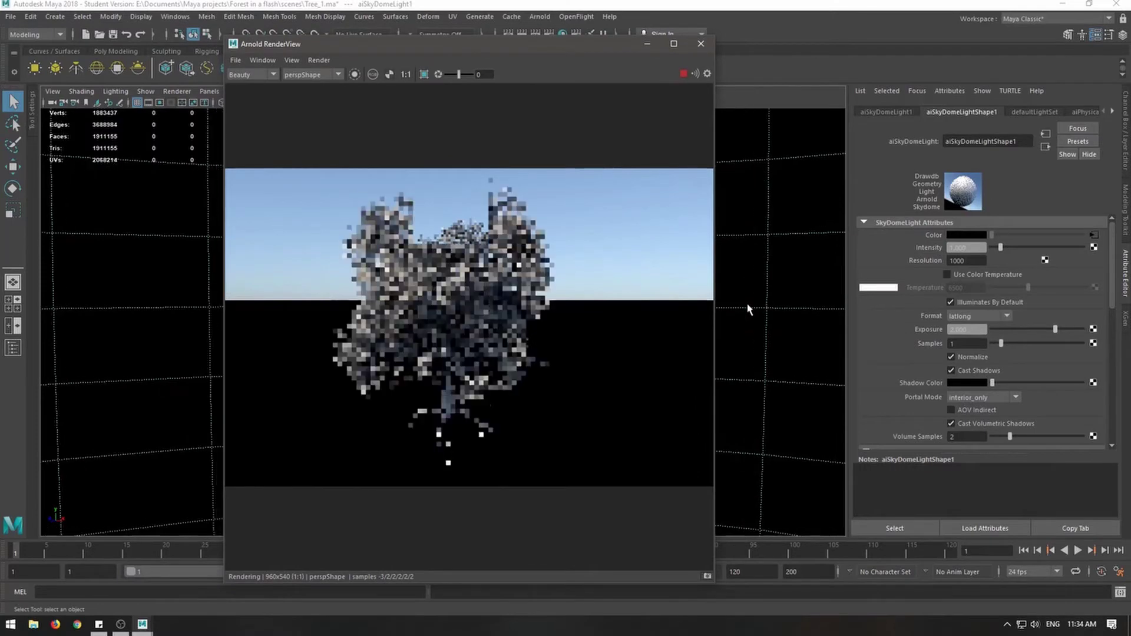
pyautogui.scroll(3, 749, 310)
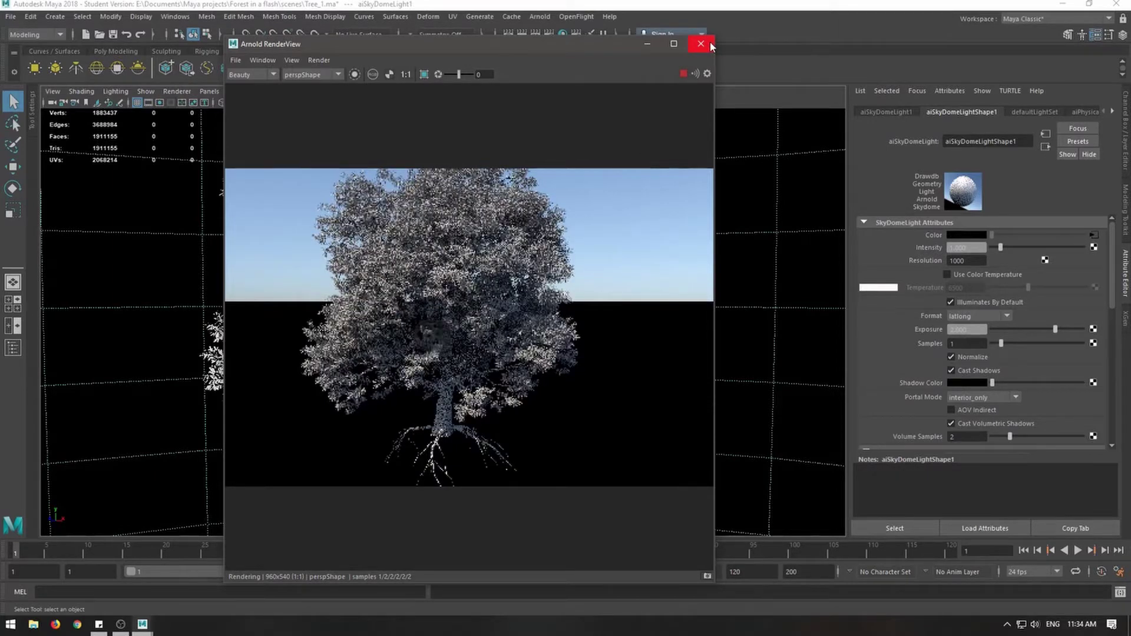
pyautogui.click(701, 44)
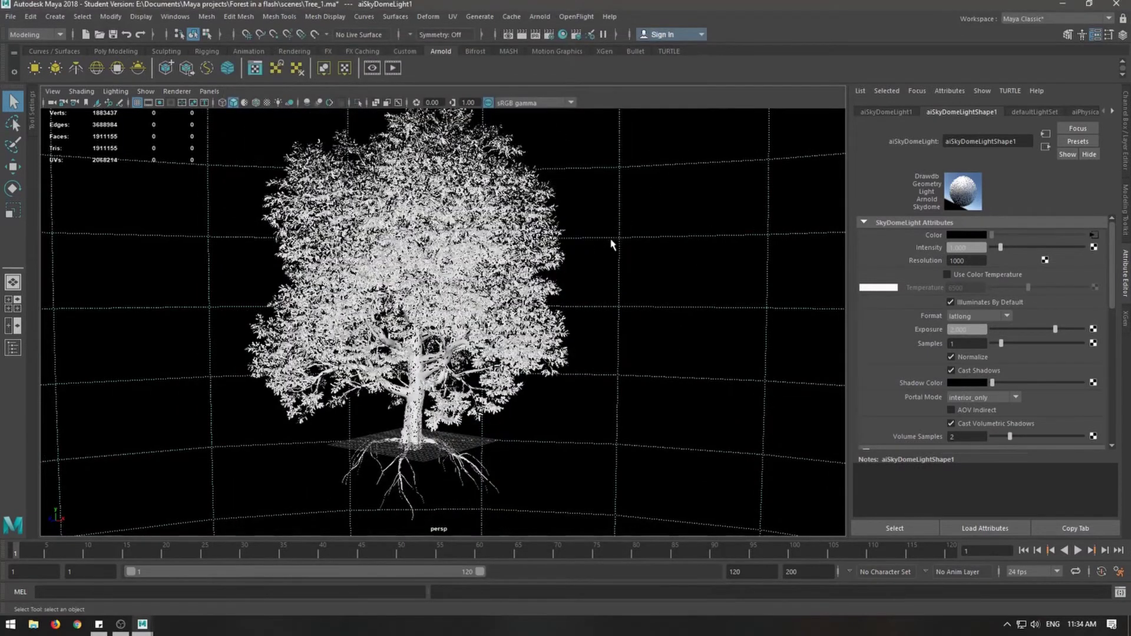
# - Select the tree mesh "test" in the Outliner and frame it in the perspective view
pyautogui.keyDown('alt'); pyautogui.moveTo(613, 245); pyautogui.dragTo(596, 260); pyautogui.keyUp('alt')
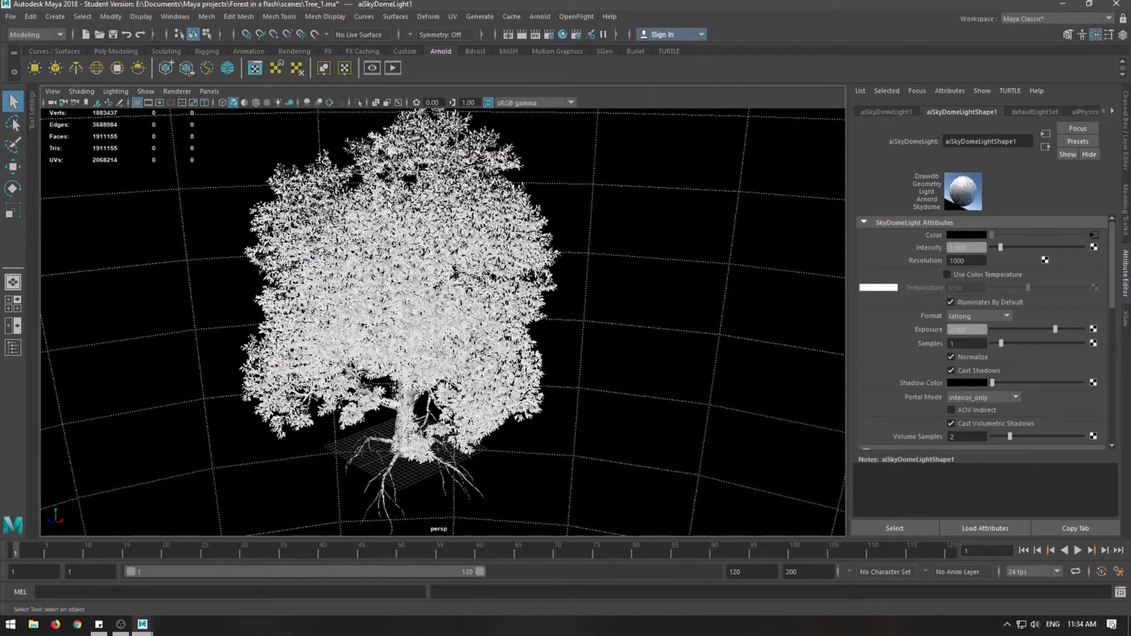
pyautogui.scroll(-5, 396, 279)
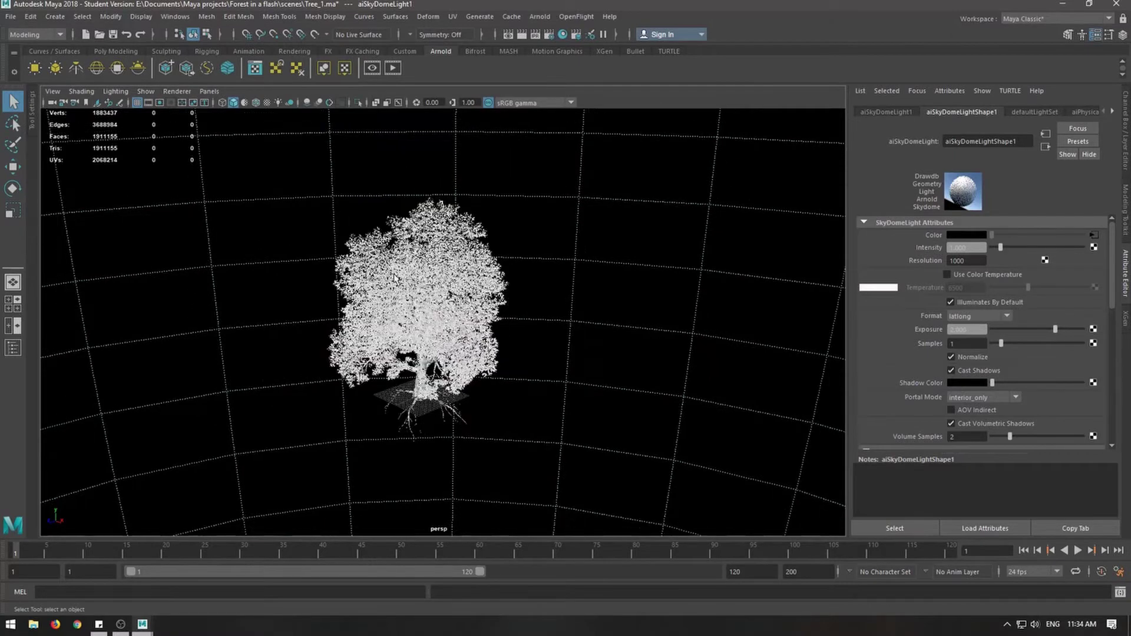
pyautogui.click(11, 350)
pyautogui.click(75, 175)
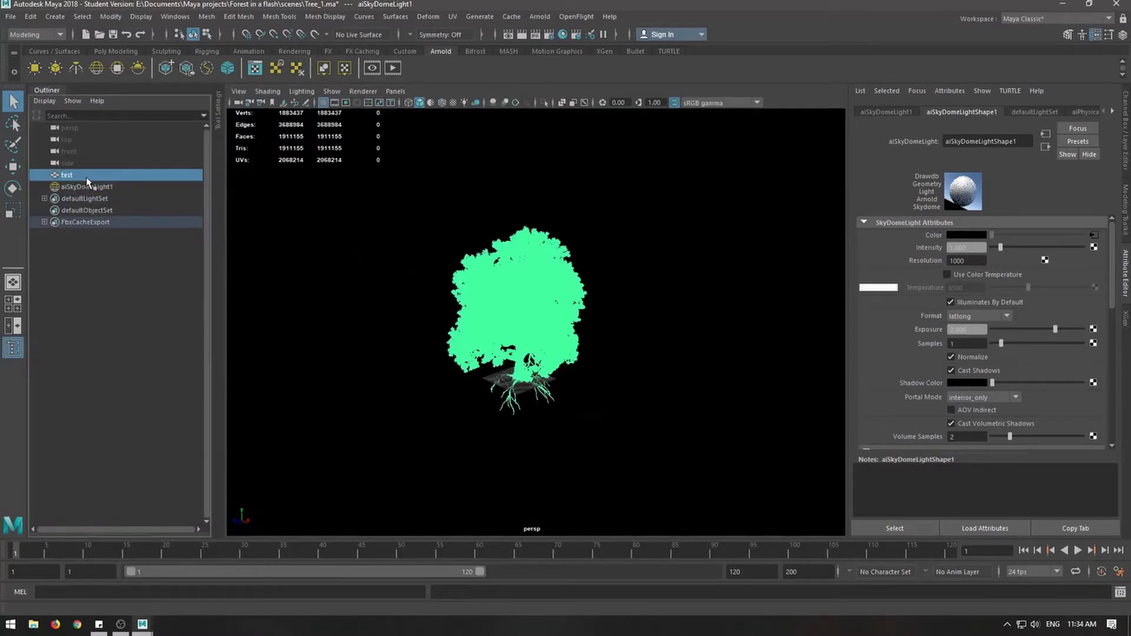
pyautogui.click(12, 349)
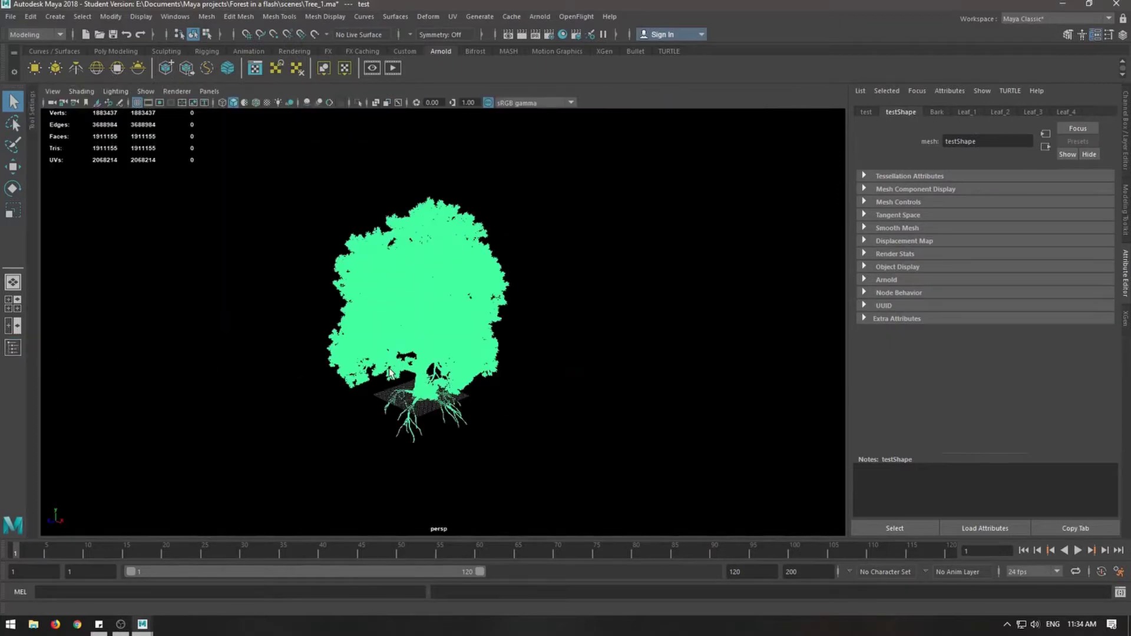
pyautogui.press('f')
pyautogui.keyDown('alt'); pyautogui.moveTo(389, 362); pyautogui.dragTo(435, 329); pyautogui.keyUp('alt')
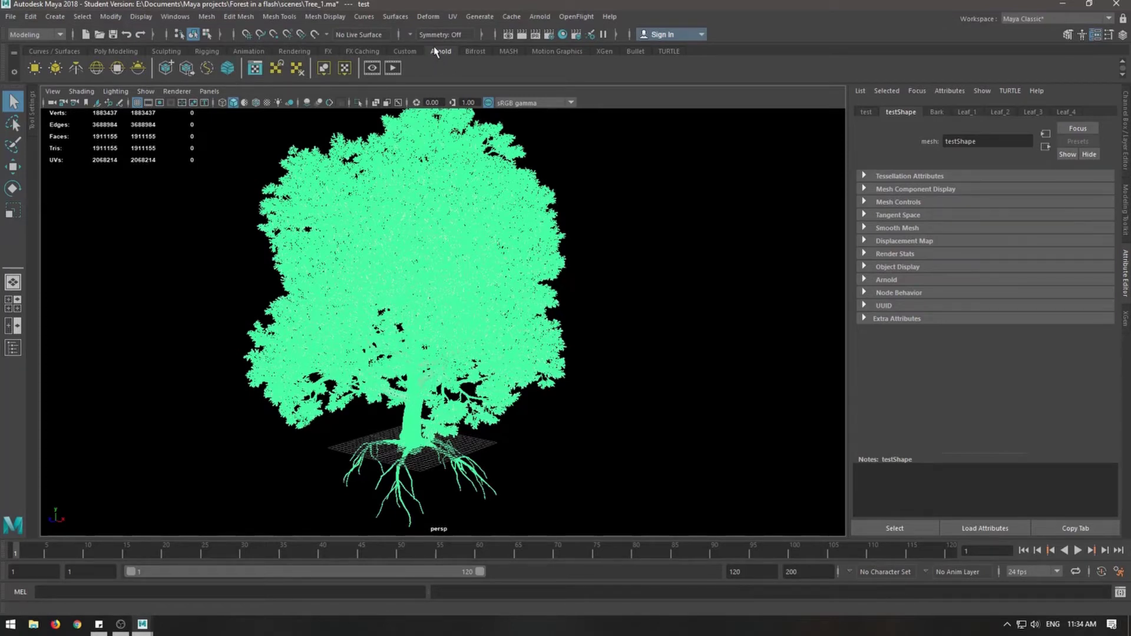
# - Check in the Plug-in Manager whether the Arnold plug-in mtoa.mll is loaded and set to auto load
pyautogui.click(176, 16)
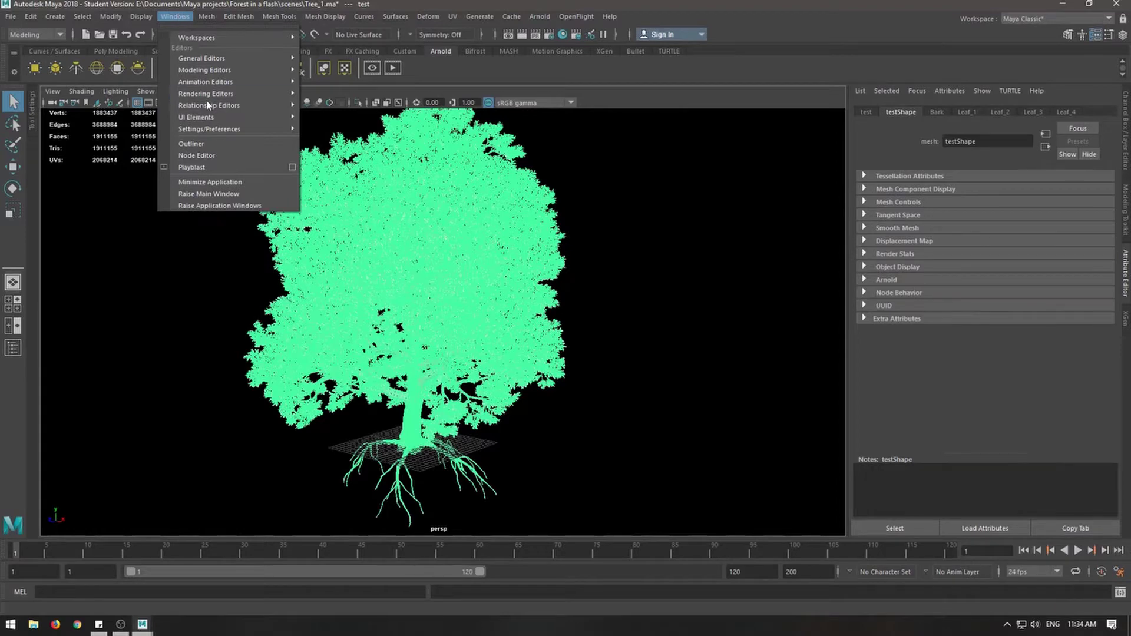
pyautogui.moveTo(221, 129)
pyautogui.click(370, 213)
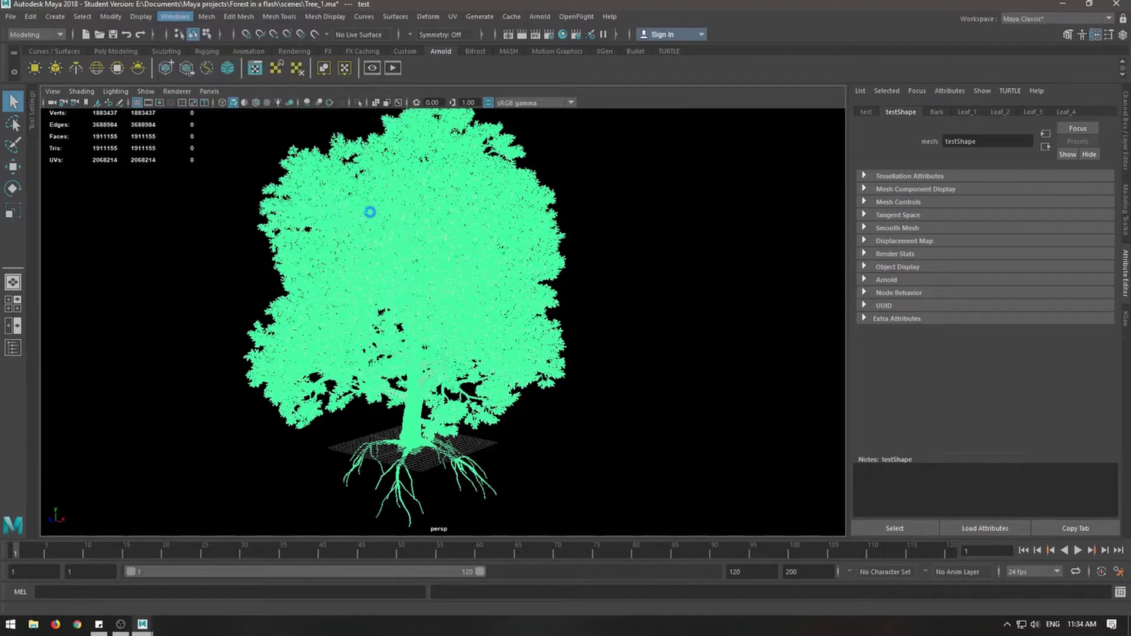
pyautogui.scroll(-8, 475, 297)
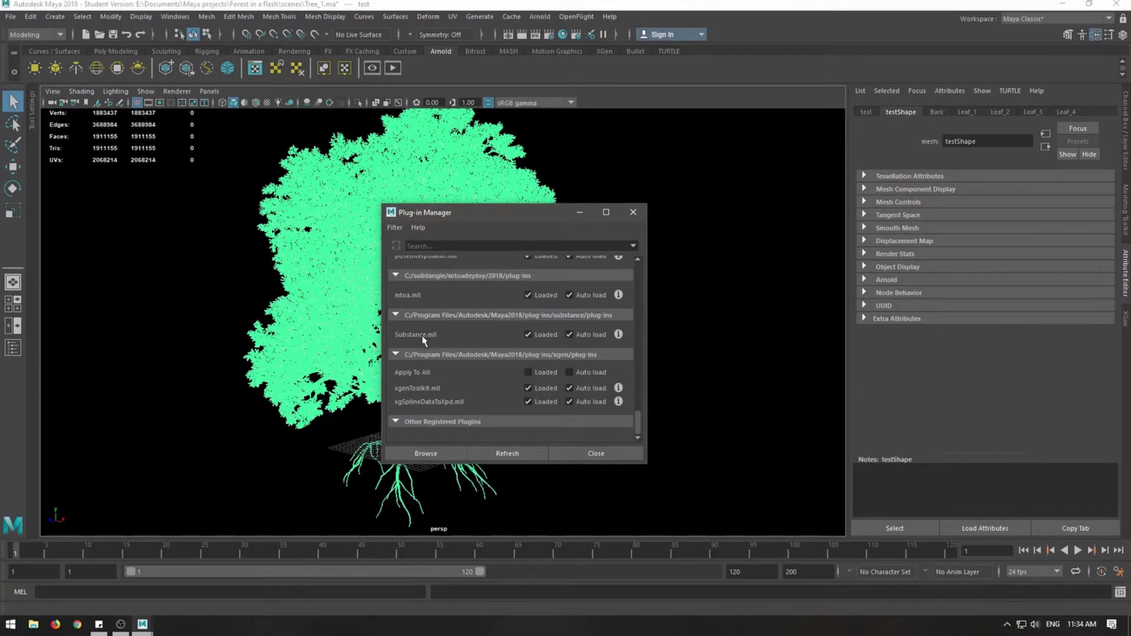
pyautogui.scroll(1, 413, 335)
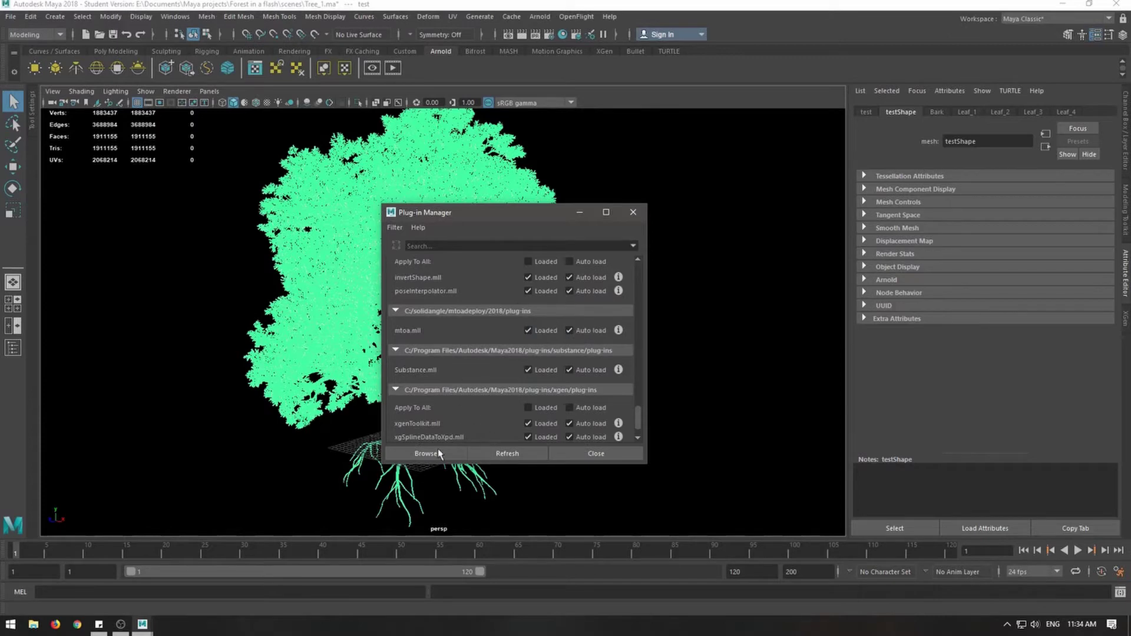
pyautogui.click(633, 212)
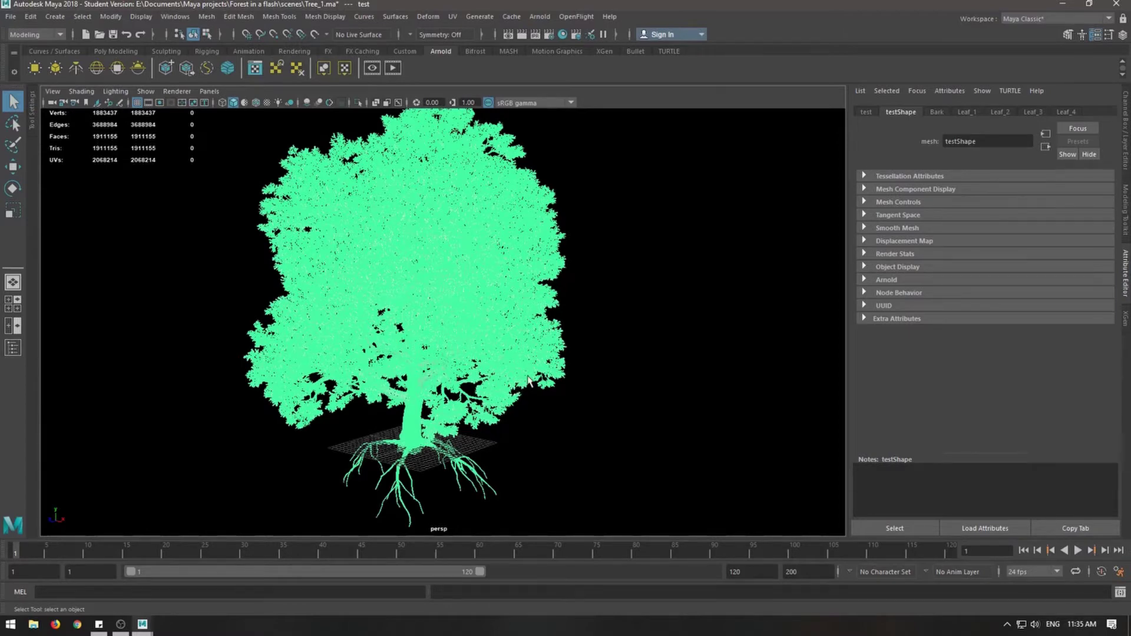
# - Examine the Arnold stand-in export options for the selected tree and the existing Tree.ass file, and leave without exporting
pyautogui.scroll(3, 594, 265)
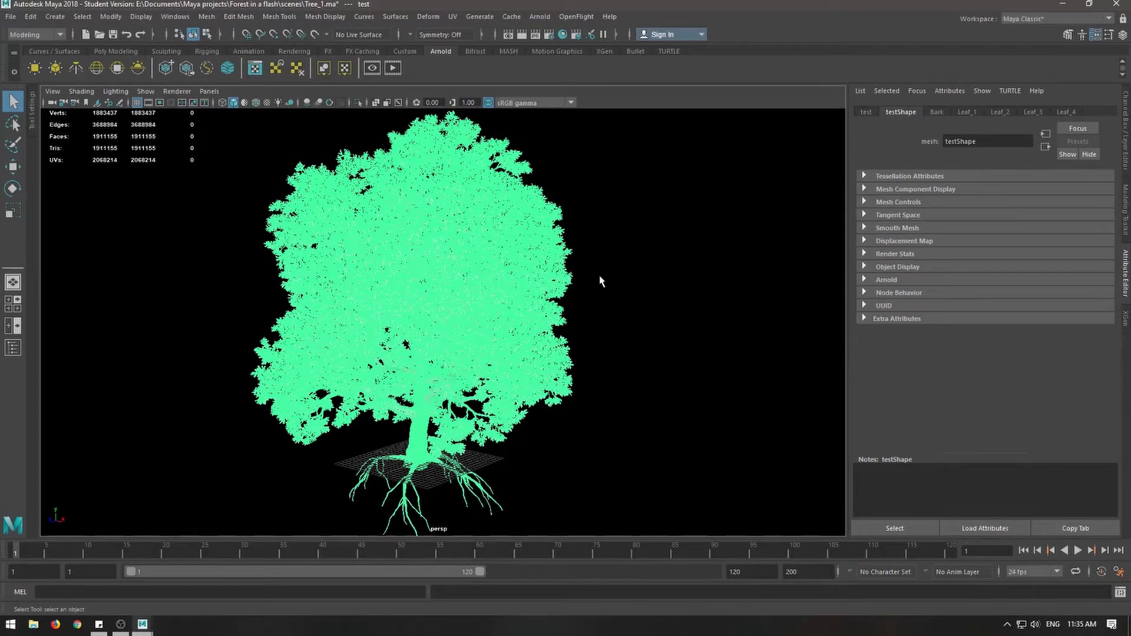
pyautogui.click(187, 69)
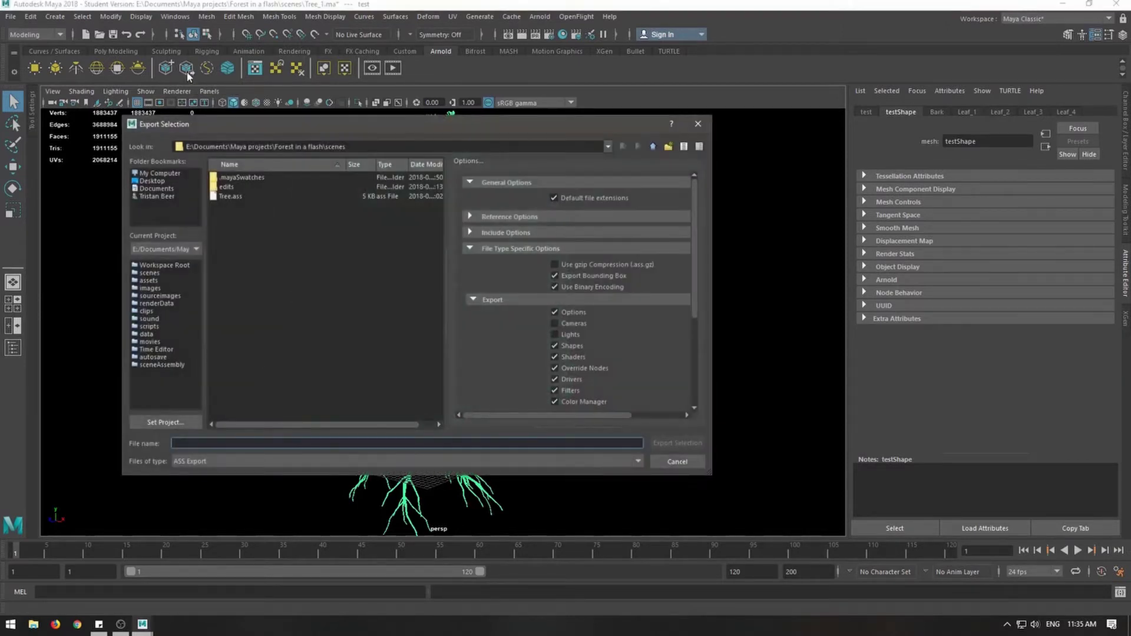
pyautogui.moveTo(337, 127); pyautogui.dragTo(559, 143)
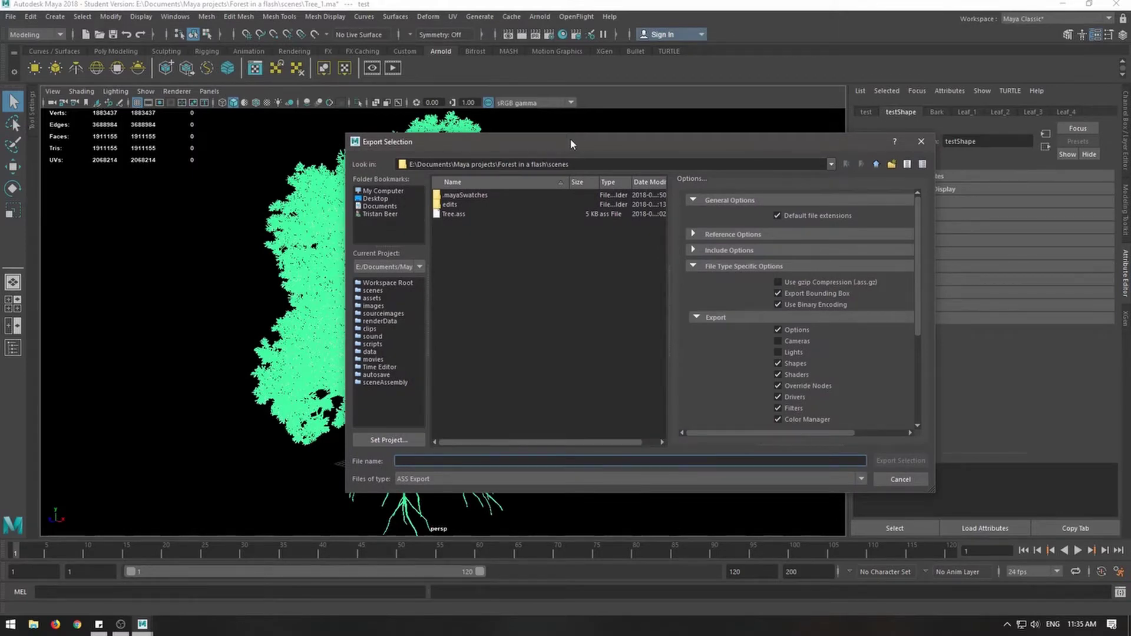
pyautogui.moveTo(570, 138); pyautogui.dragTo(726, 175)
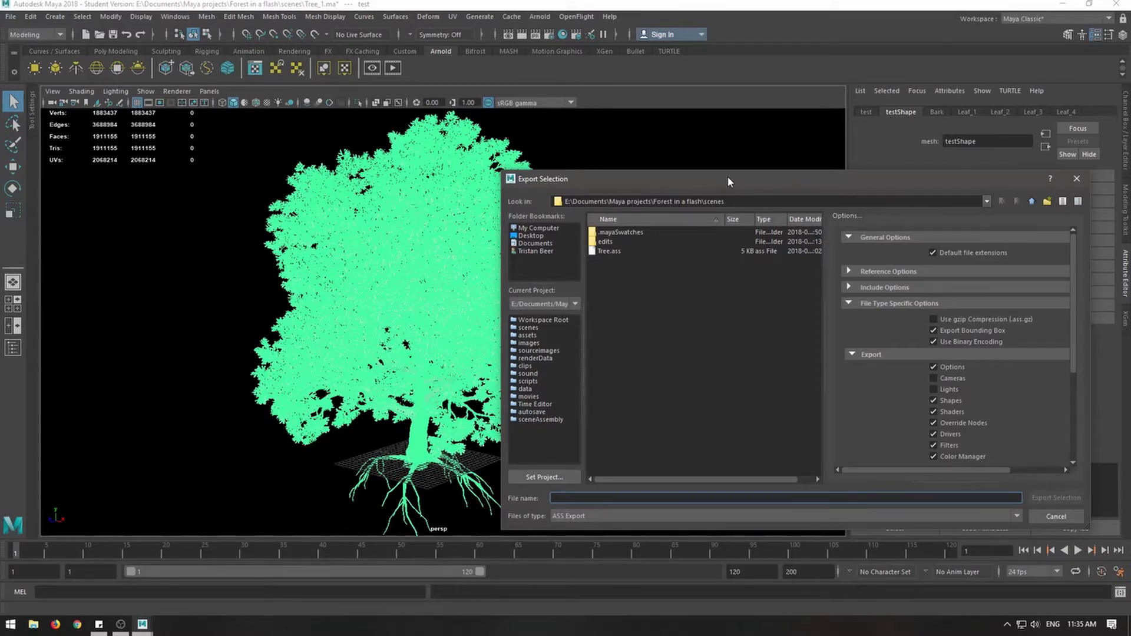
pyautogui.moveTo(744, 175); pyautogui.dragTo(490, 130)
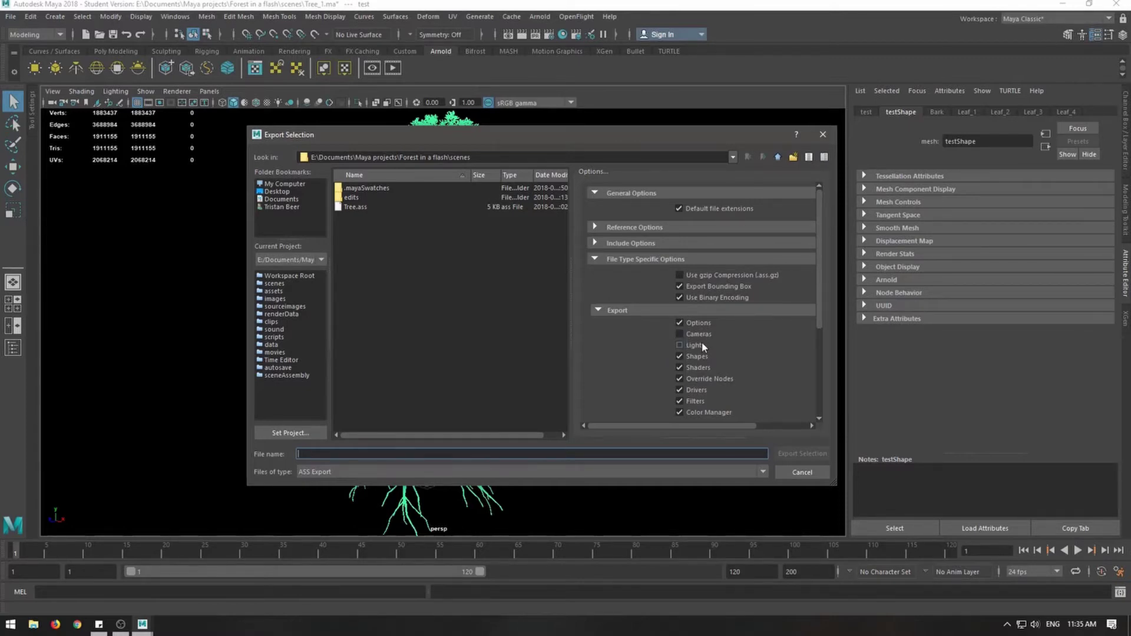
pyautogui.click(361, 206)
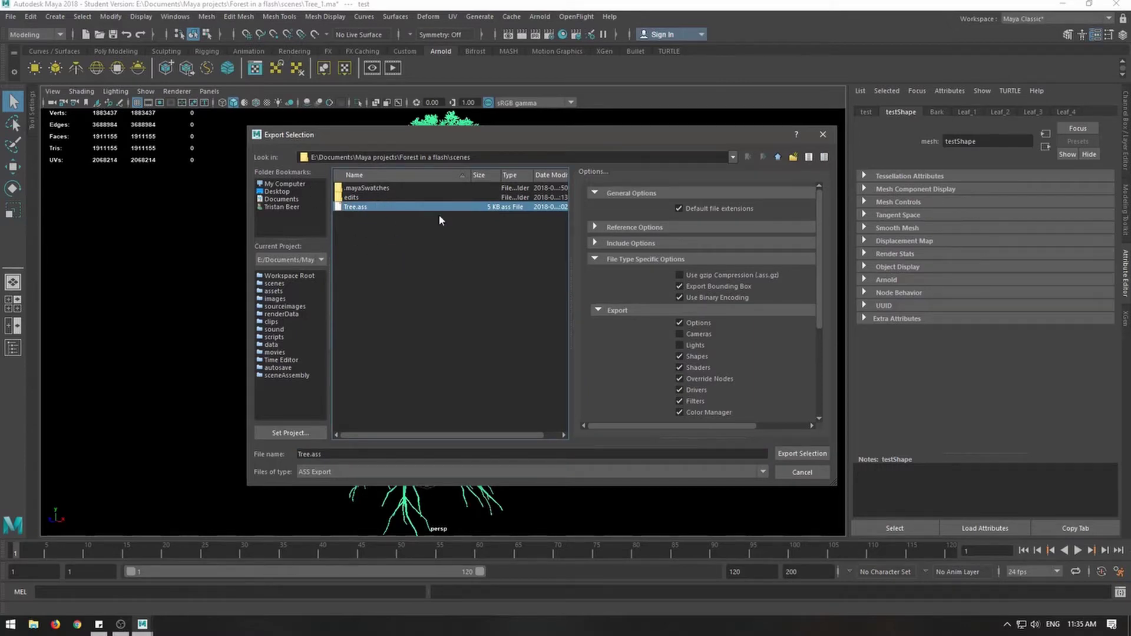
pyautogui.click(802, 472)
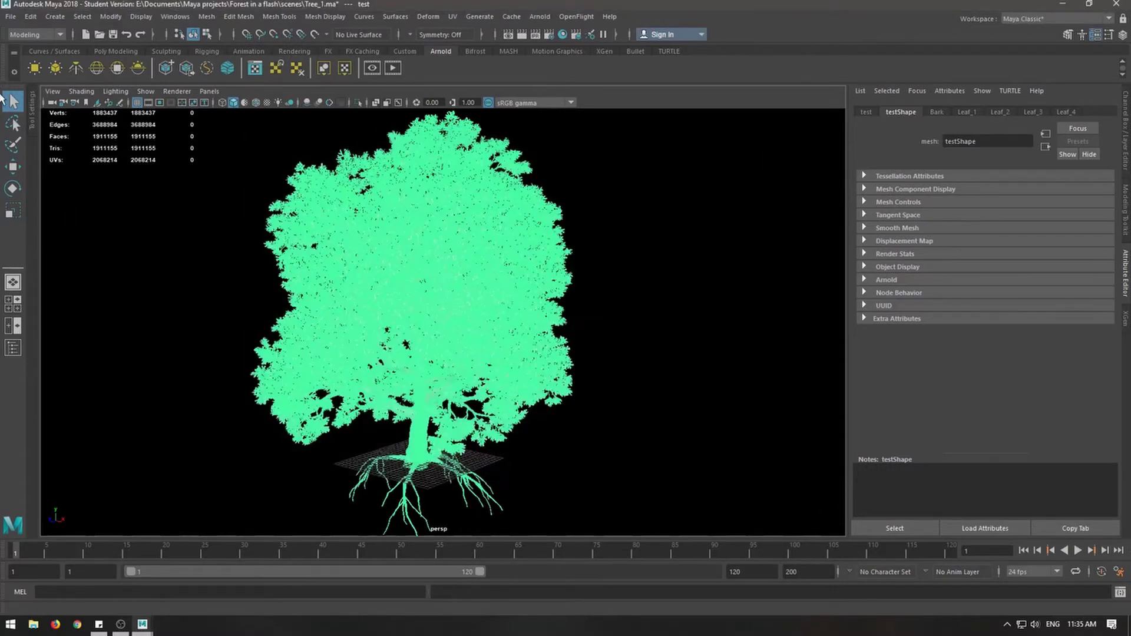
# - Open the Terrain.ma scene from the project's scenes folder without saving the changes to the tree scene
pyautogui.click(14, 18)
pyautogui.click(14, 18)
pyautogui.click(30, 16)
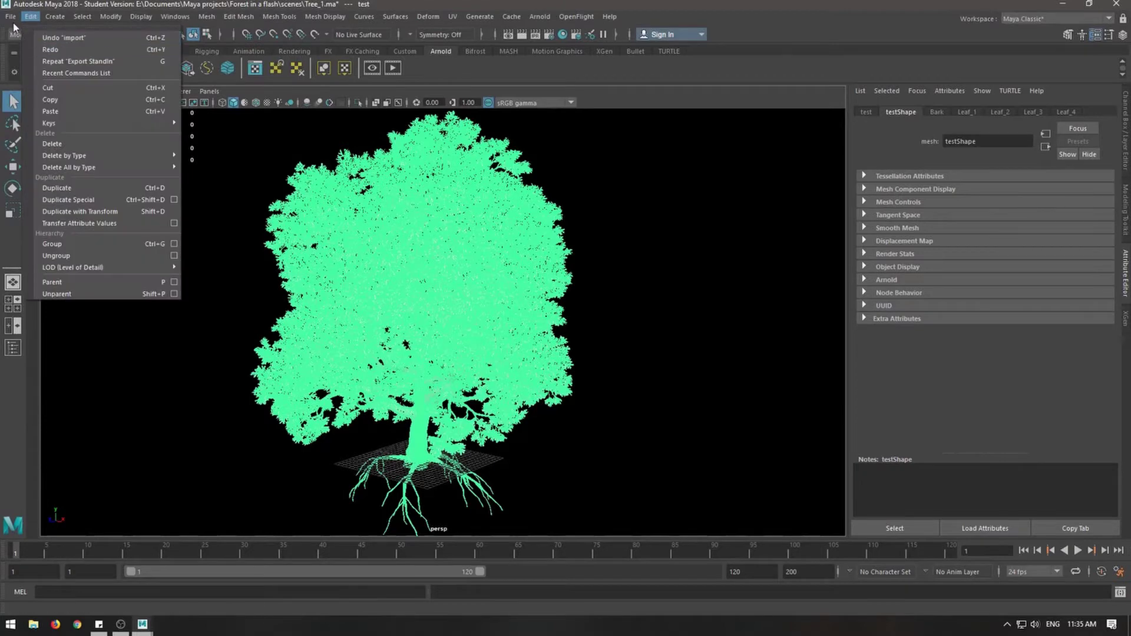
pyautogui.click(26, 47)
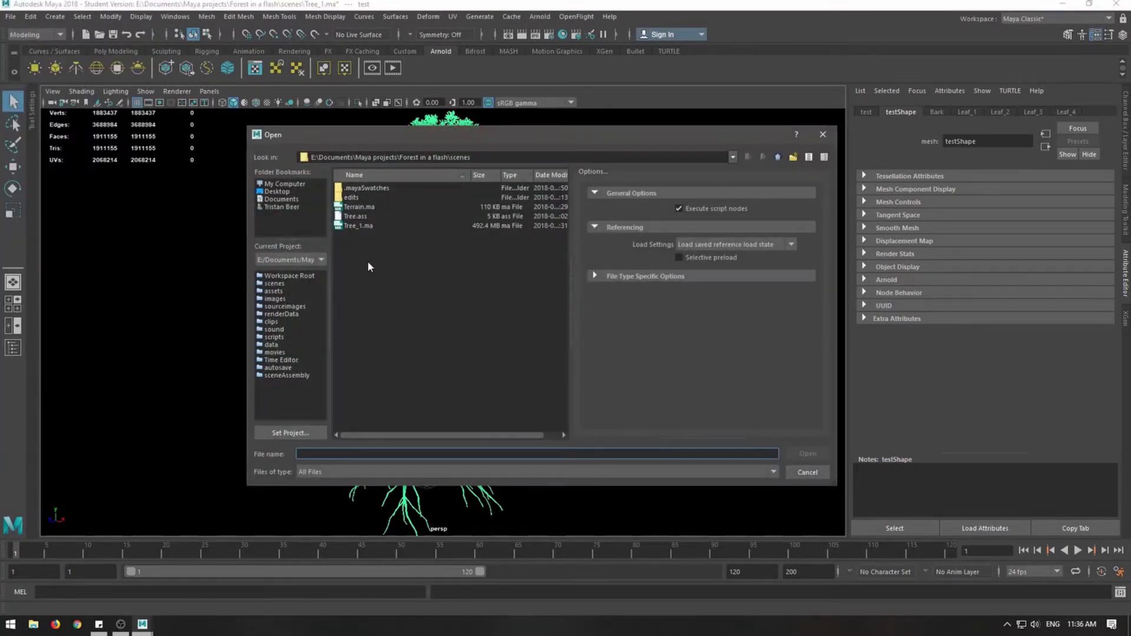
pyautogui.click(364, 207)
pyautogui.click(808, 454)
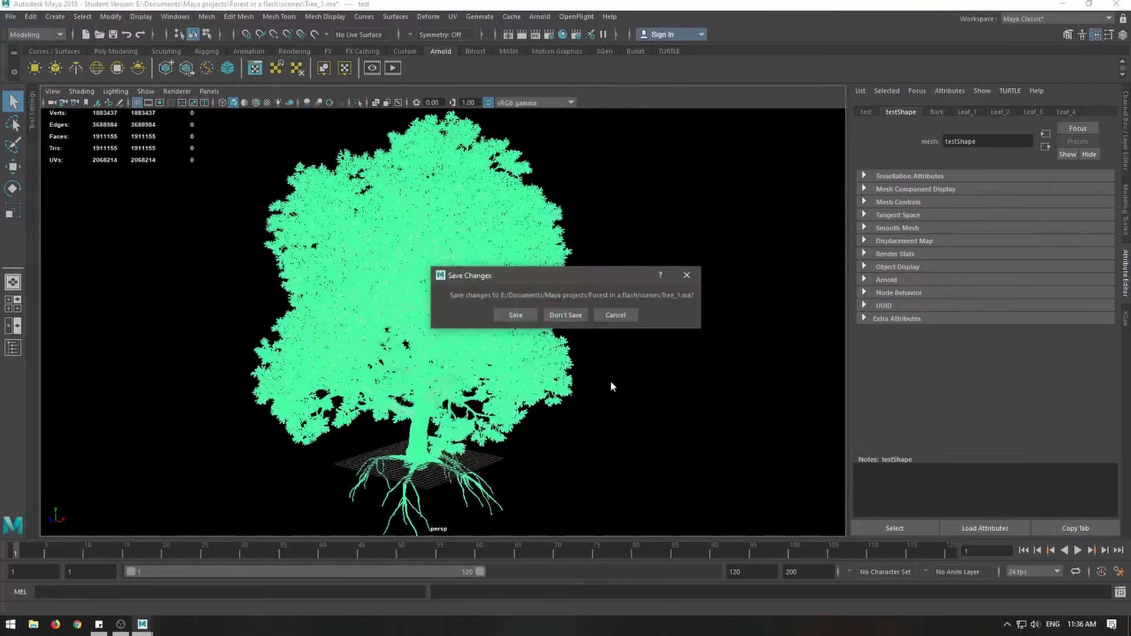
pyautogui.click(566, 315)
pyautogui.click(540, 323)
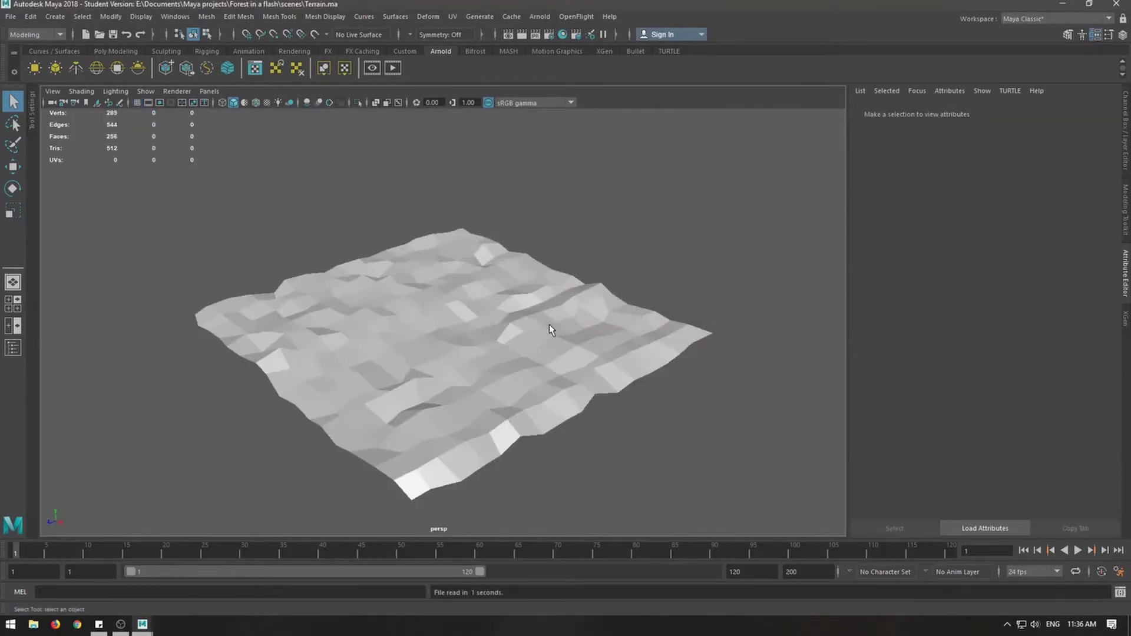
# - Display the terrain mesh in smooth mesh preview and select it again
pyautogui.click(518, 356)
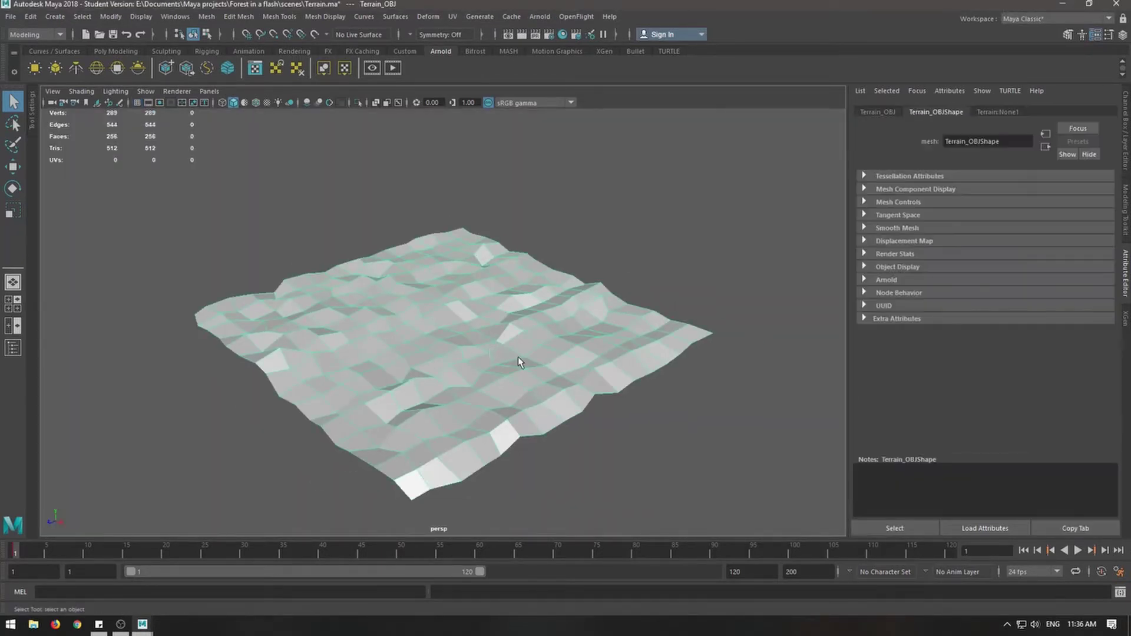
pyautogui.press('3')
pyautogui.click(676, 469)
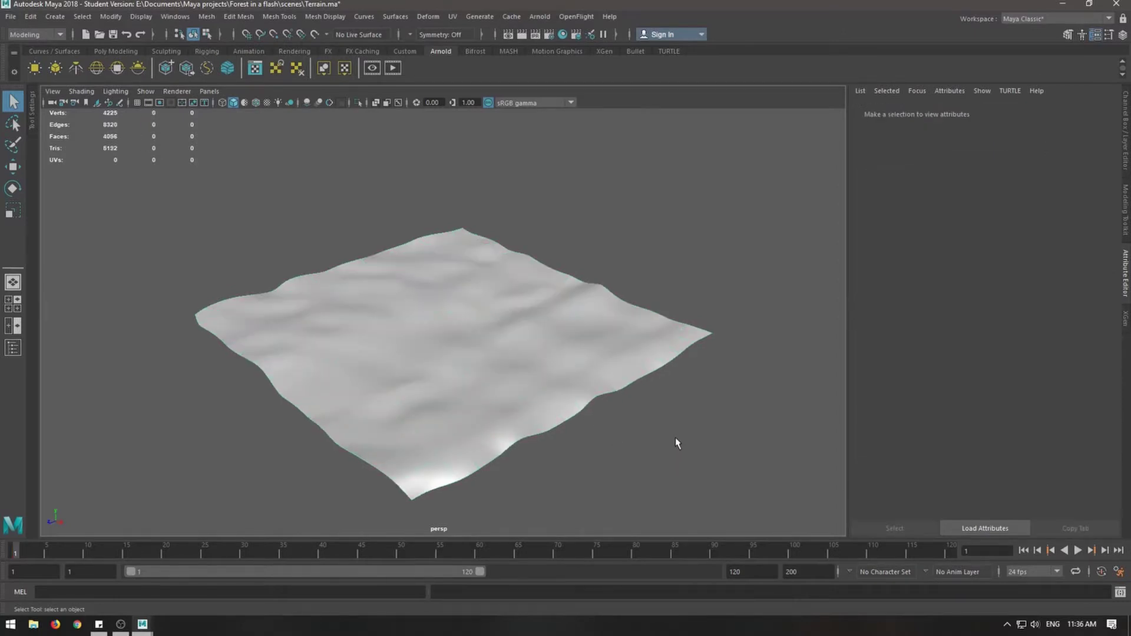
pyautogui.keyDown('alt'); pyautogui.moveTo(676, 470); pyautogui.dragTo(538, 413); pyautogui.keyUp('alt')
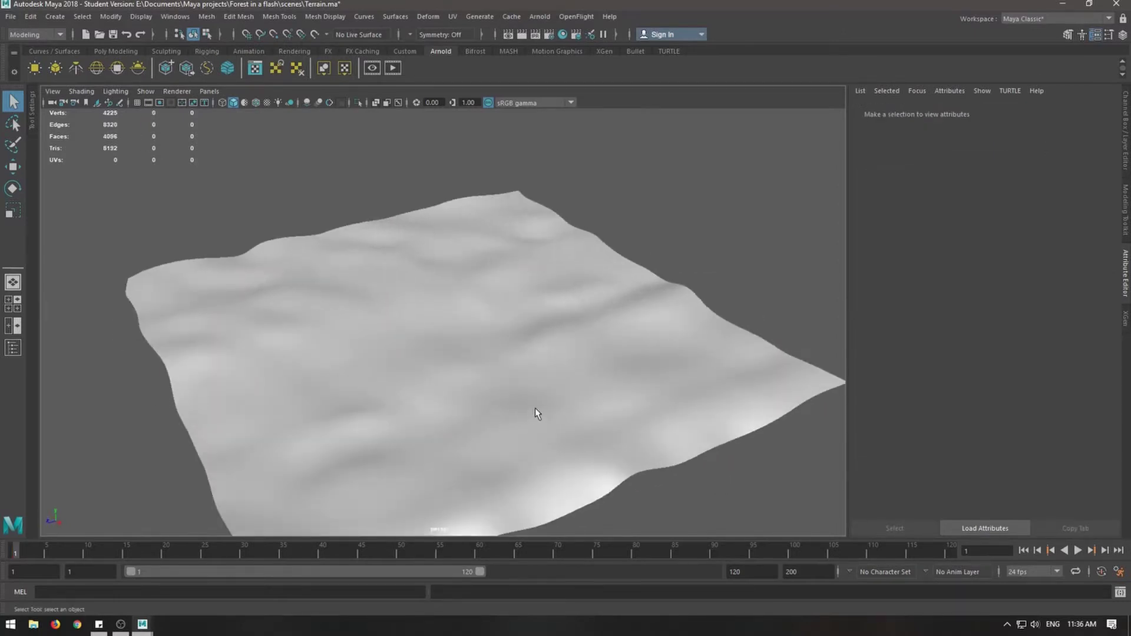
pyautogui.click(516, 334)
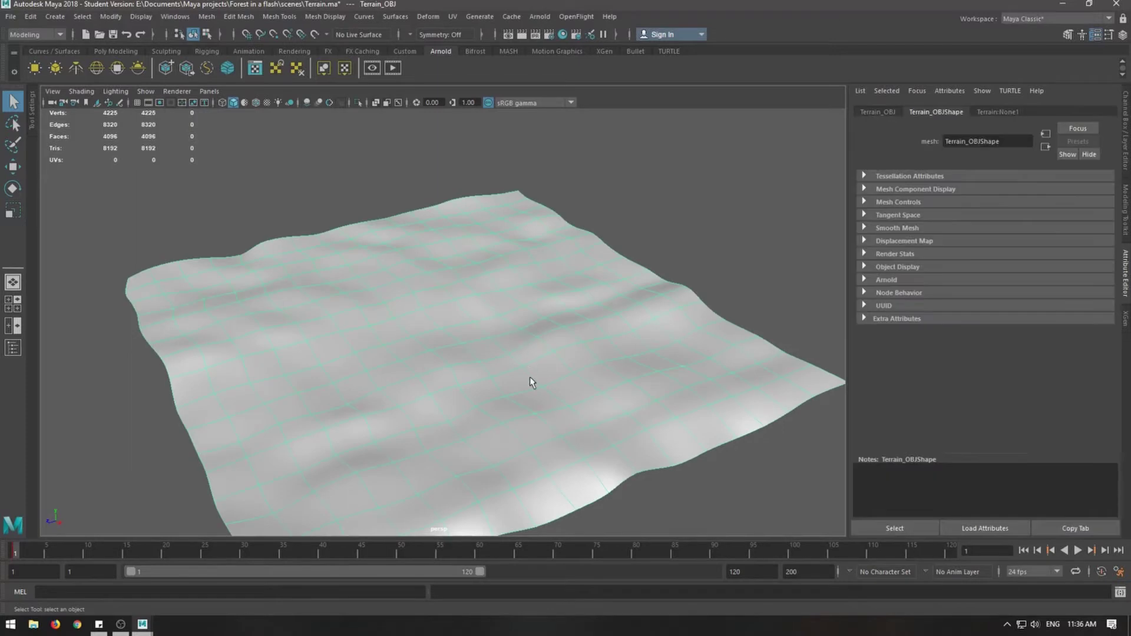
pyautogui.scroll(5, 529, 380)
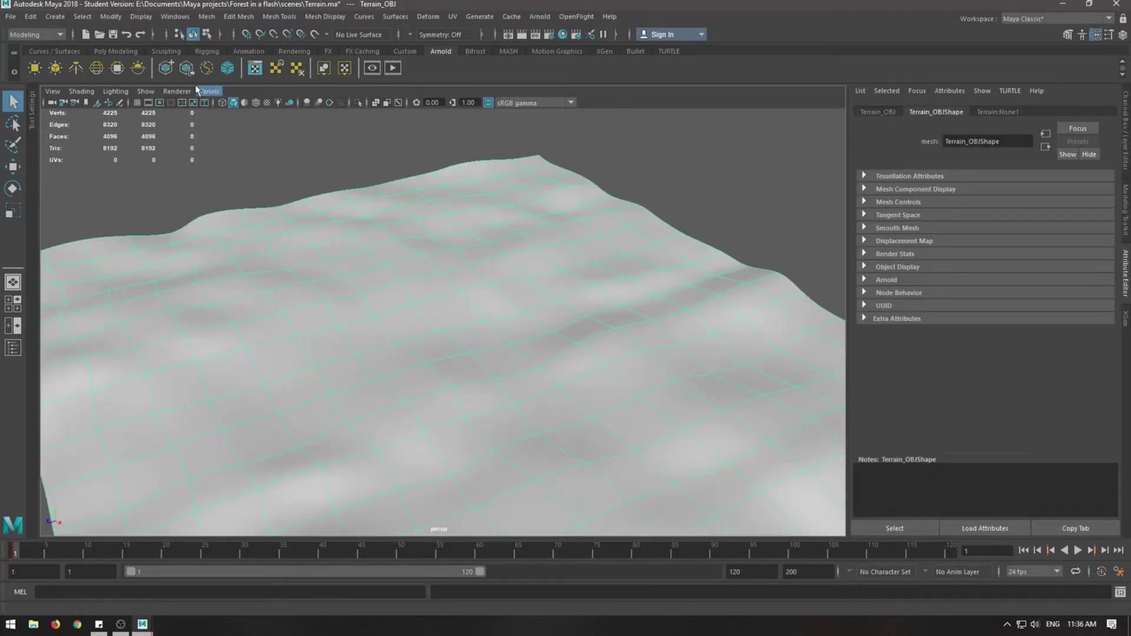
pyautogui.scroll(-5, 289, 246)
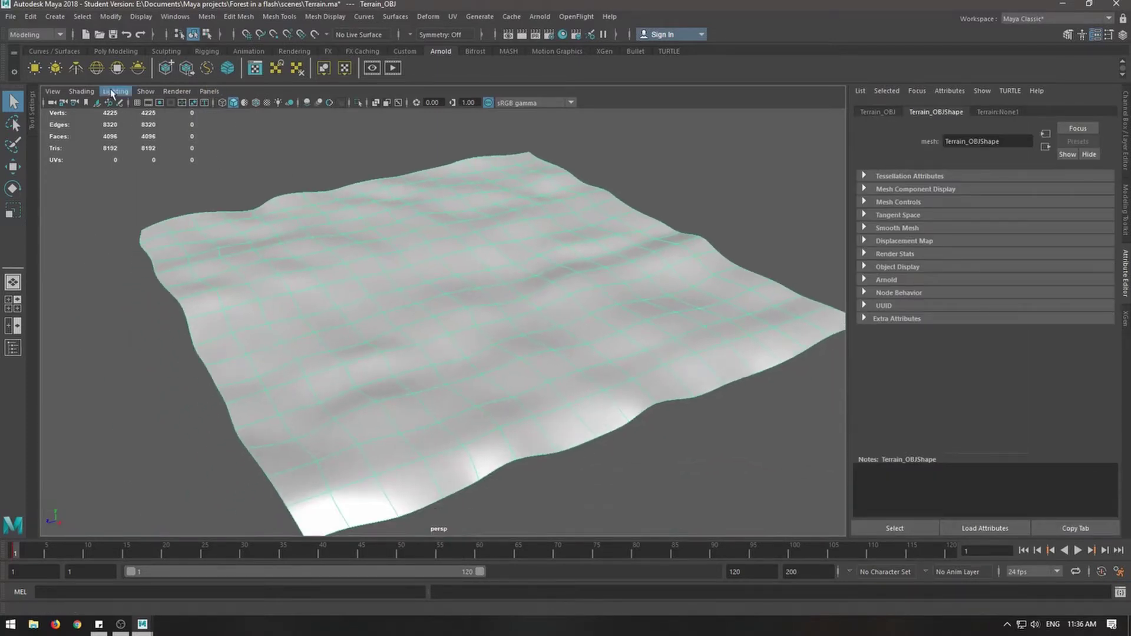
# - Create a polygon cube at the centre of the terrain and check its size against the terrain
pyautogui.click(68, 52)
pyautogui.click(98, 52)
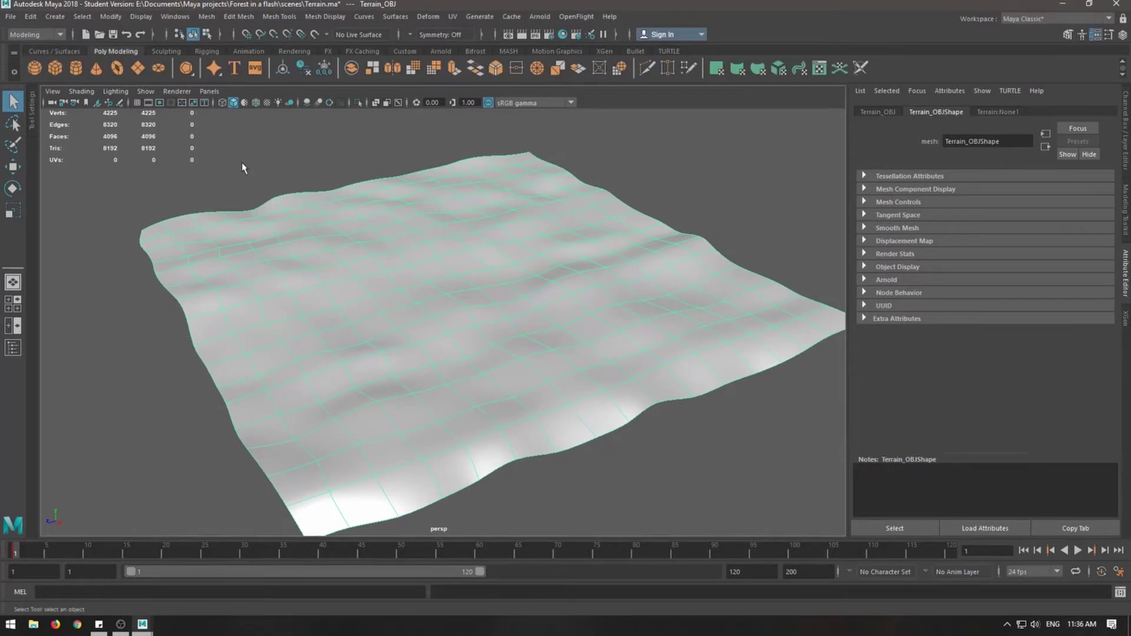
pyautogui.scroll(3, 242, 164)
pyautogui.click(55, 69)
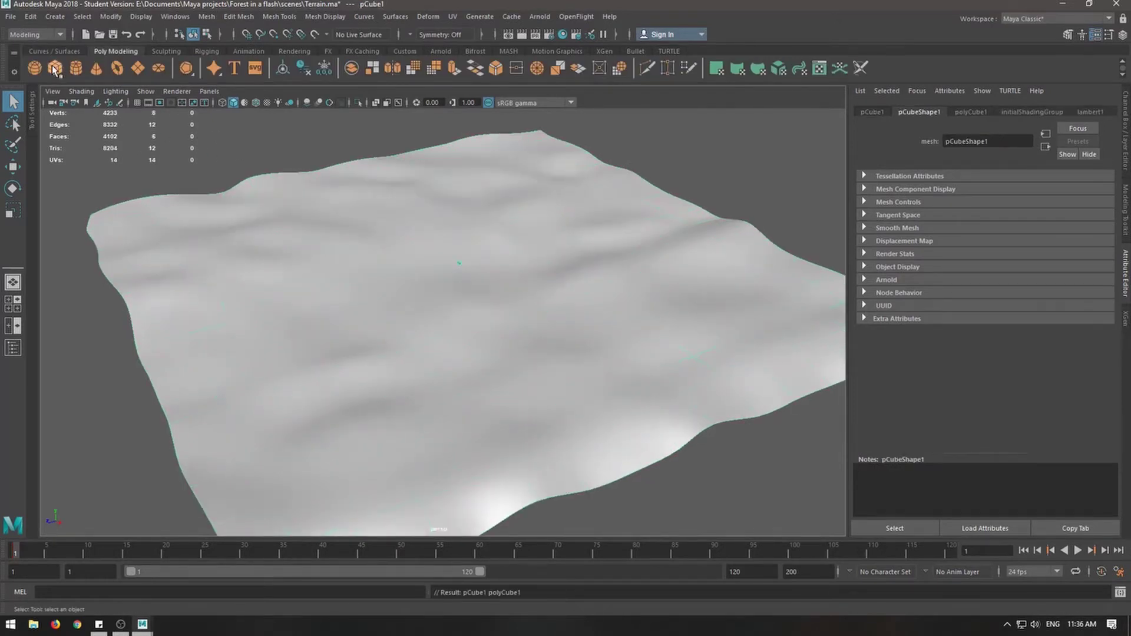
pyautogui.press('f')
pyautogui.scroll(3, 554, 315)
pyautogui.keyDown('alt'); pyautogui.moveTo(524, 257); pyautogui.dragTo(476, 433, button='middle'); pyautogui.keyUp('alt')
pyautogui.scroll(2, 507, 285)
pyautogui.scroll(-5, 509, 280)
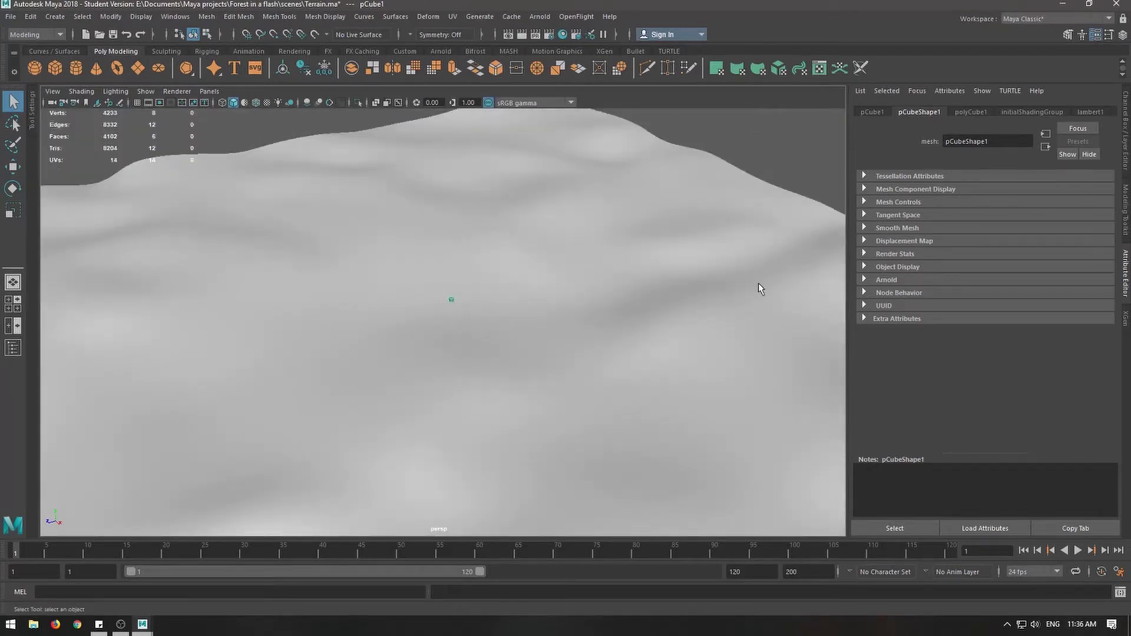
pyautogui.scroll(-5, 758, 285)
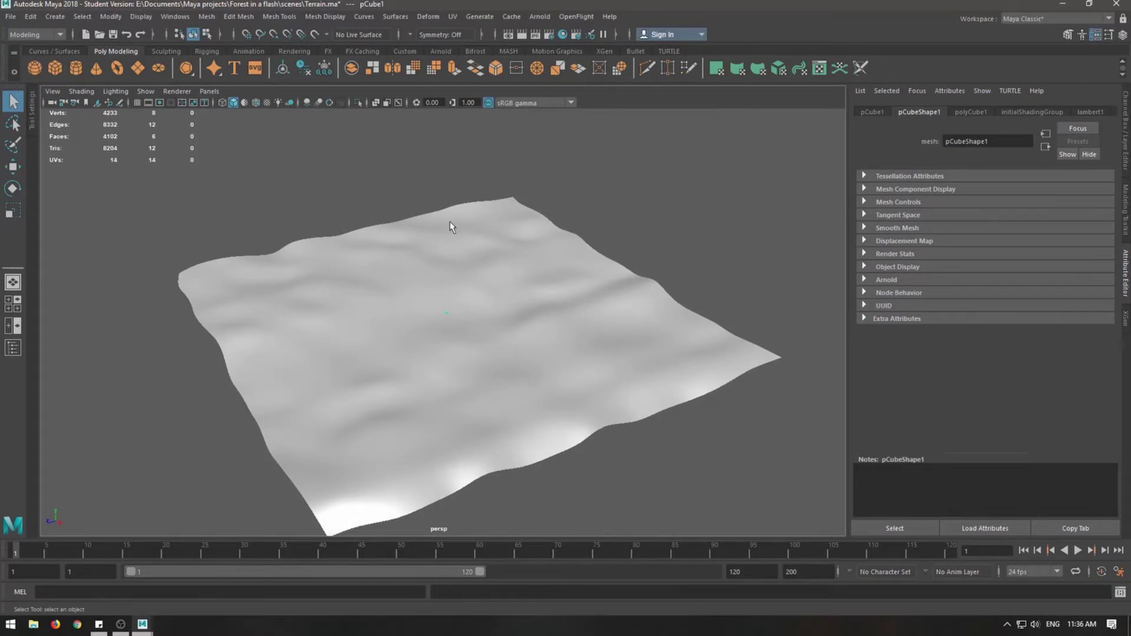
# - Switch to the FX menu set and create a MASH network named "Tree Network" from the cube with the Instancer geometry type
pyautogui.click(28, 35)
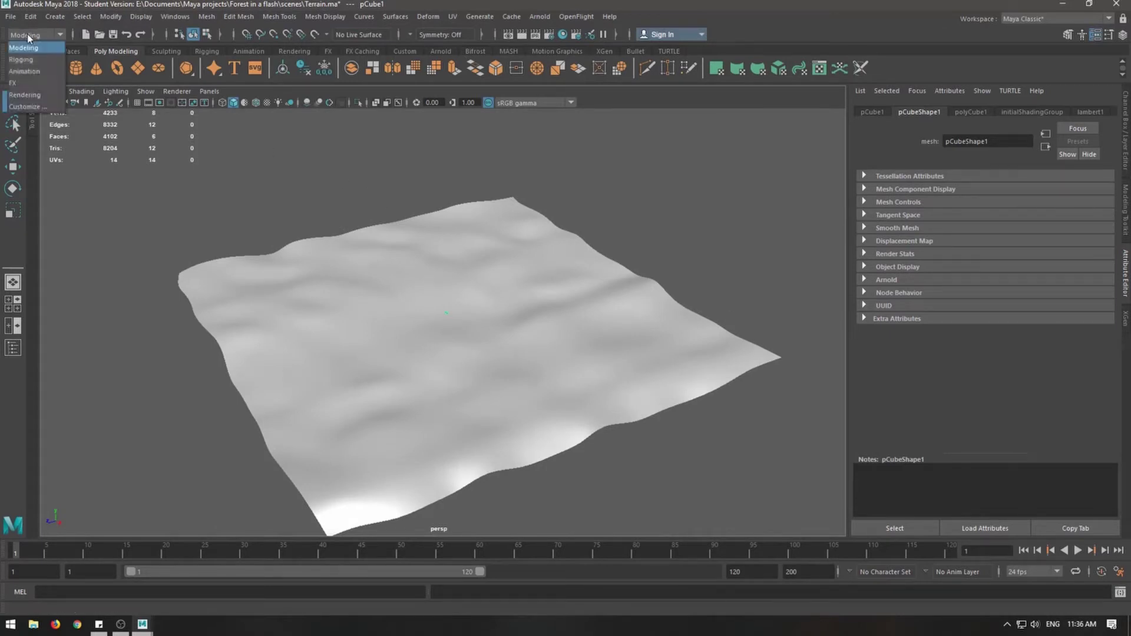
pyautogui.click(23, 83)
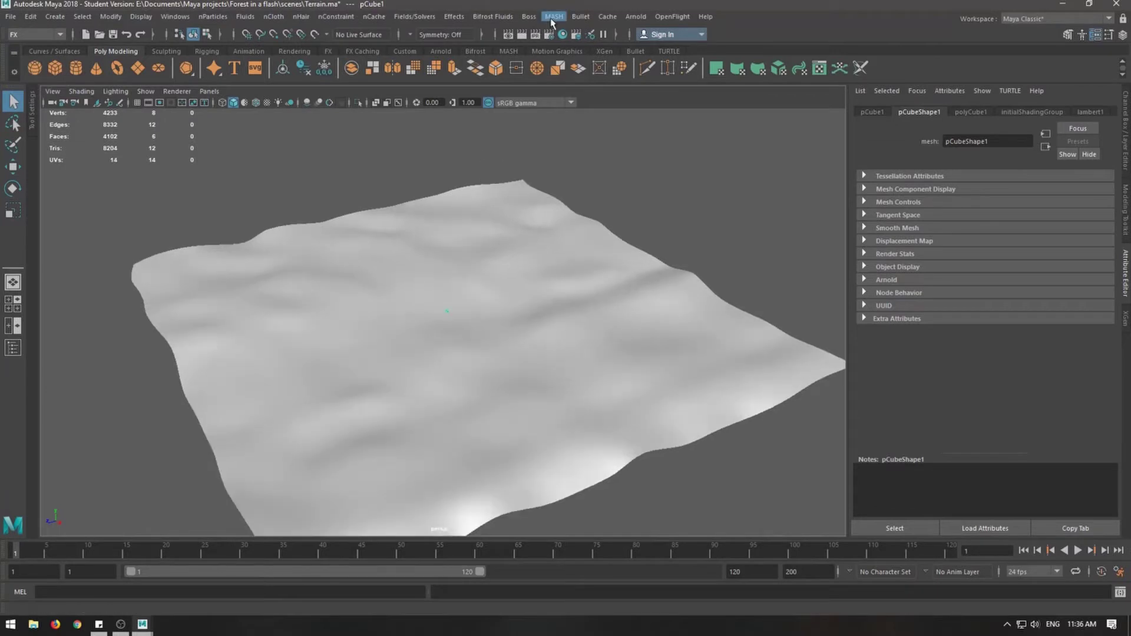
pyautogui.click(553, 18)
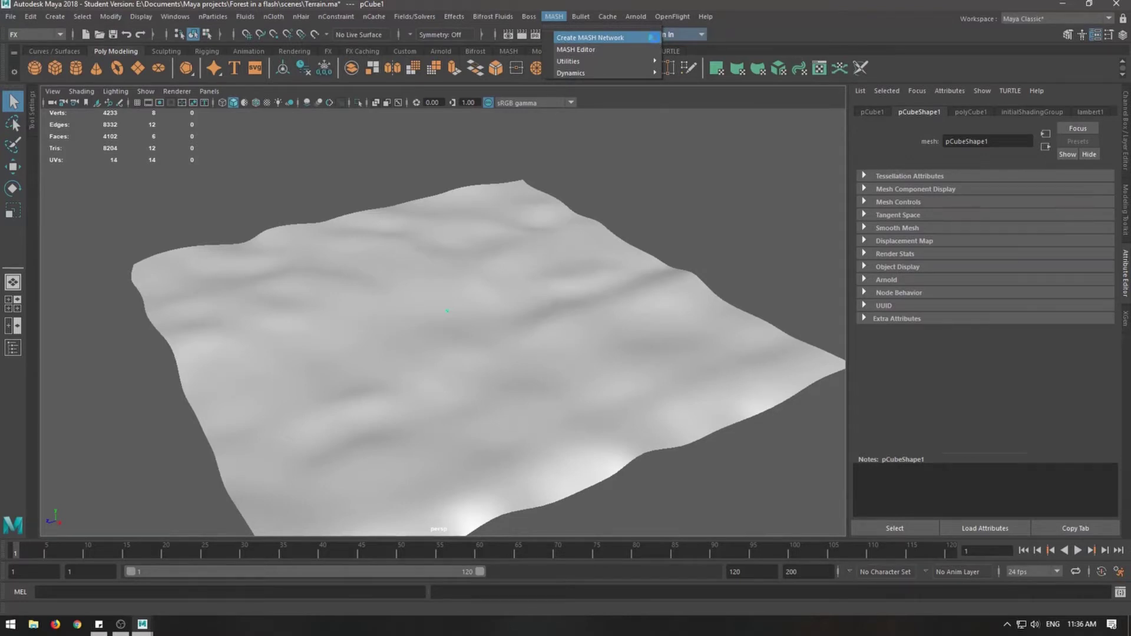
pyautogui.click(651, 38)
pyautogui.moveTo(867, 170); pyautogui.dragTo(672, 139)
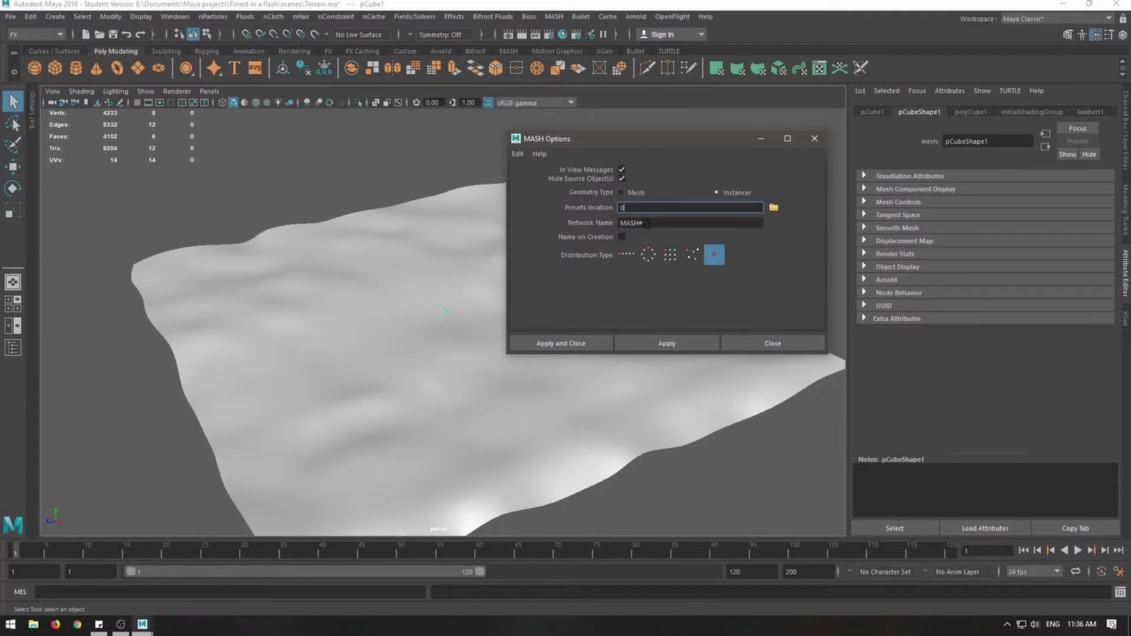
pyautogui.press('Tab')
pyautogui.write('T')
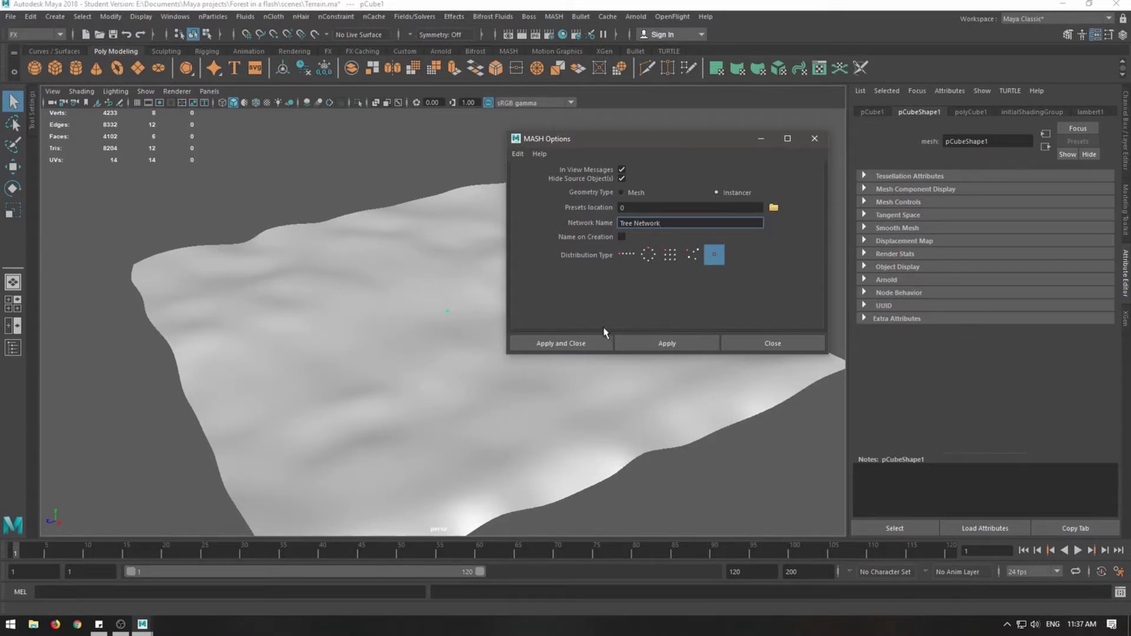
pyautogui.click(577, 344)
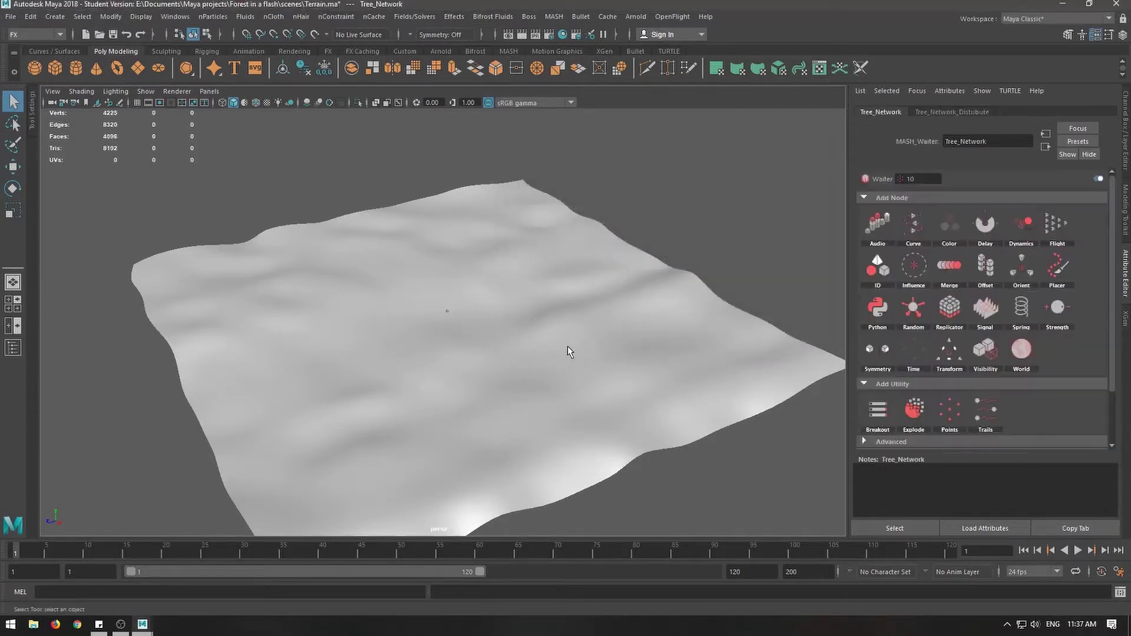
# - Check the new network in the Outliner and set its Distribute node's Number of Points to 0
pyautogui.scroll(2, 659, 333)
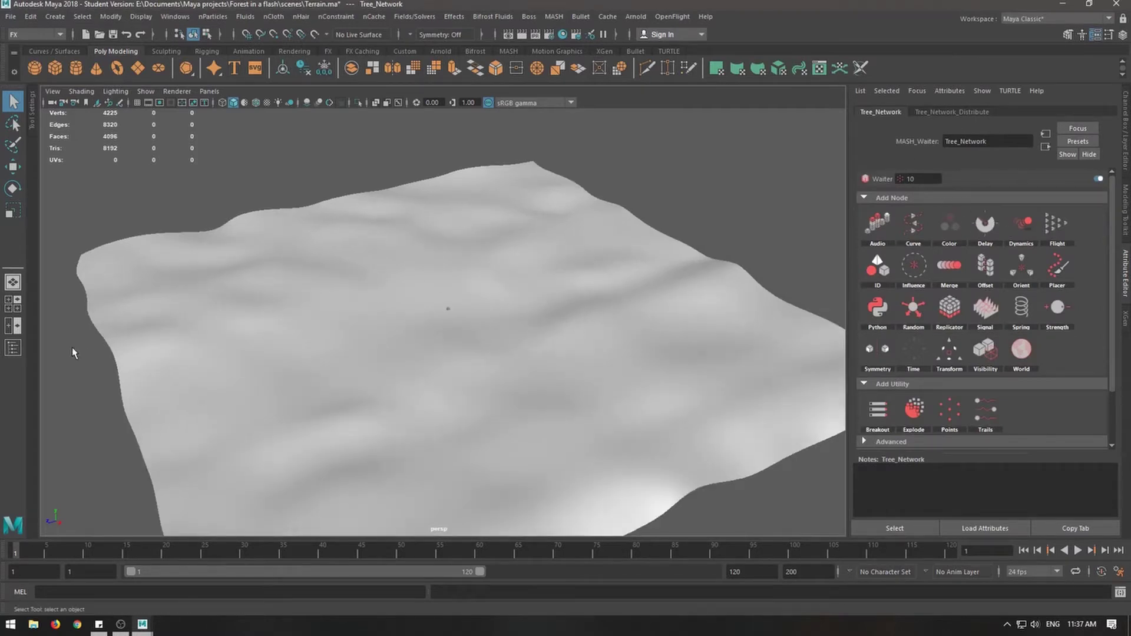
pyautogui.click(13, 349)
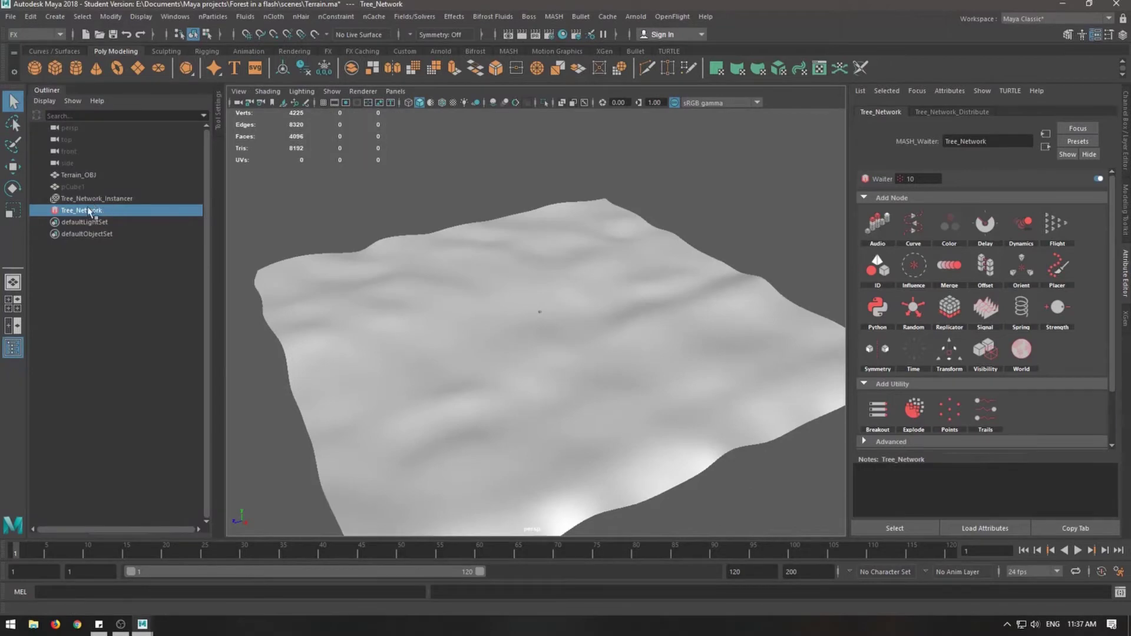
pyautogui.click(13, 348)
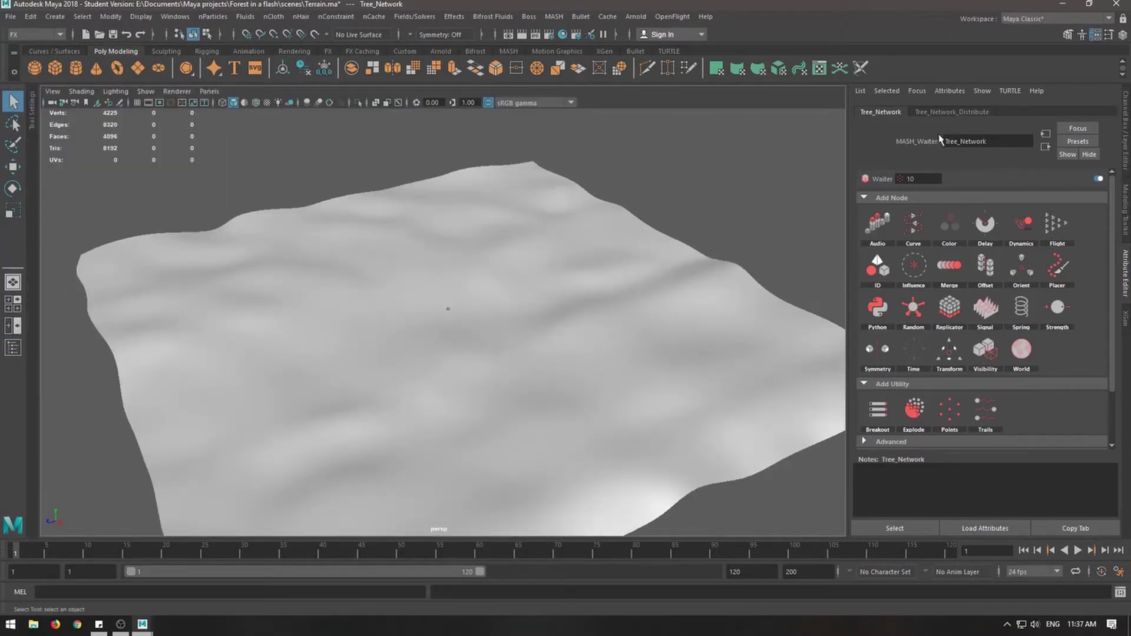
pyautogui.click(962, 113)
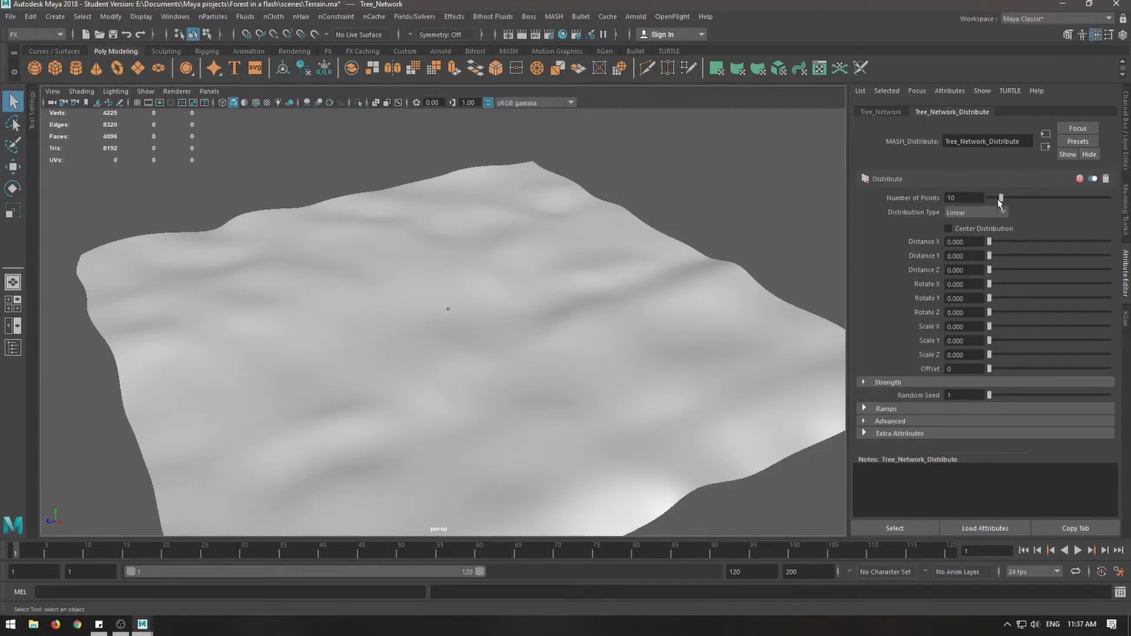
pyautogui.moveTo(1002, 198); pyautogui.dragTo(980, 199)
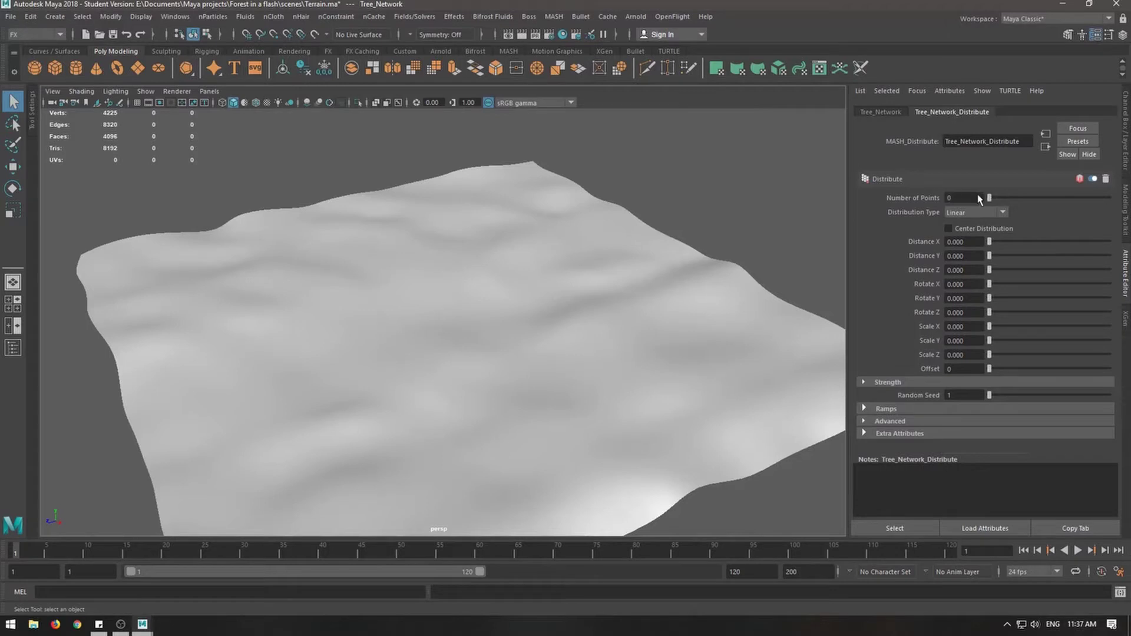
# - Add a Placer node to the Tree_Network MASH network
pyautogui.click(882, 112)
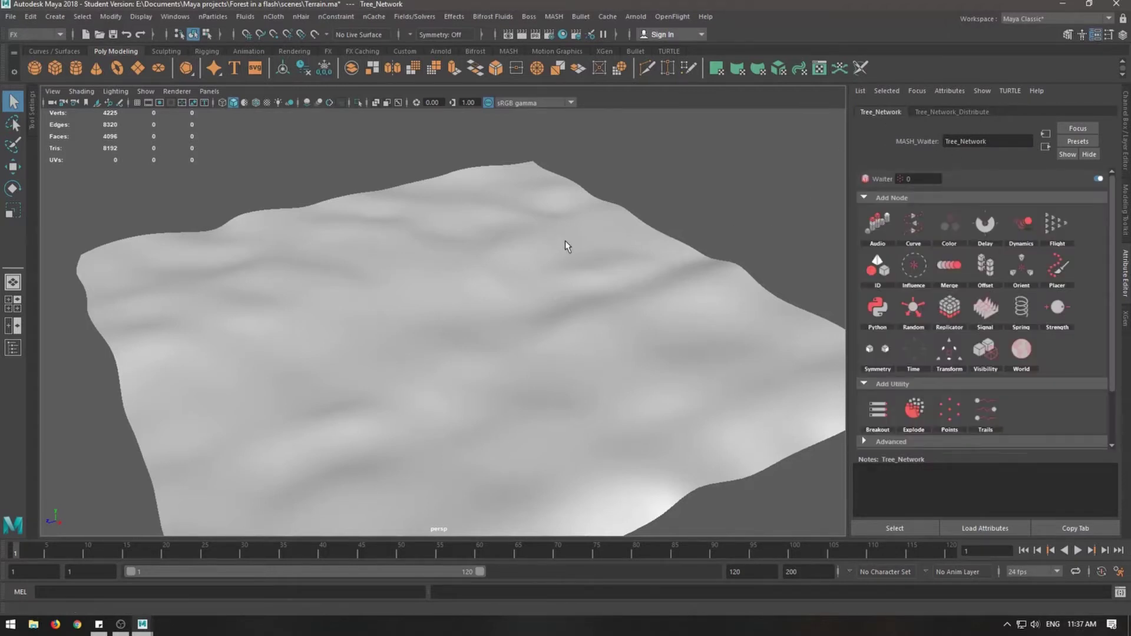
pyautogui.keyDown('alt'); pyautogui.moveTo(565, 242); pyautogui.dragTo(634, 194); pyautogui.keyUp('alt')
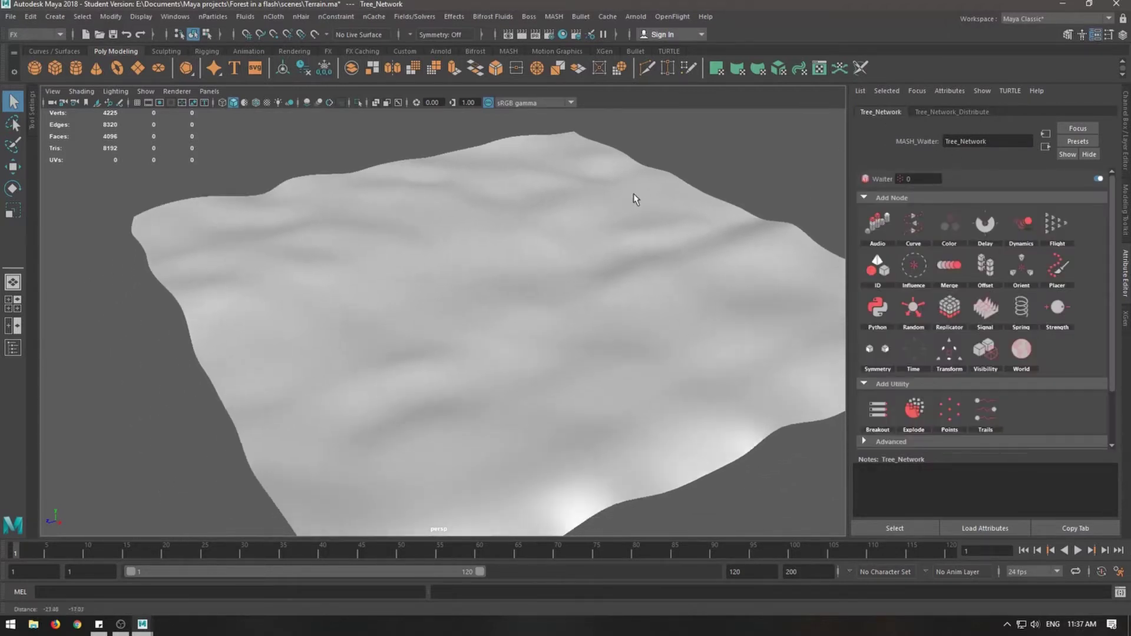
pyautogui.click(1056, 271)
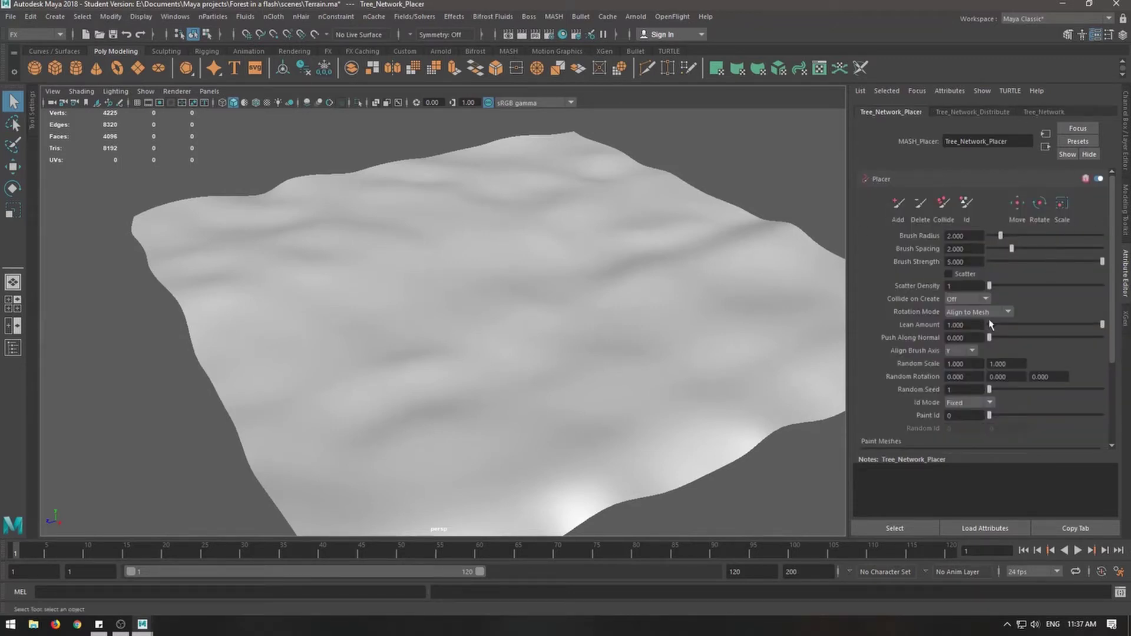
# - Examine the terrain's surface from several angles, including from underneath
pyautogui.click(948, 275)
pyautogui.keyDown('alt'); pyautogui.moveTo(641, 347); pyautogui.dragTo(581, 237); pyautogui.keyUp('alt')
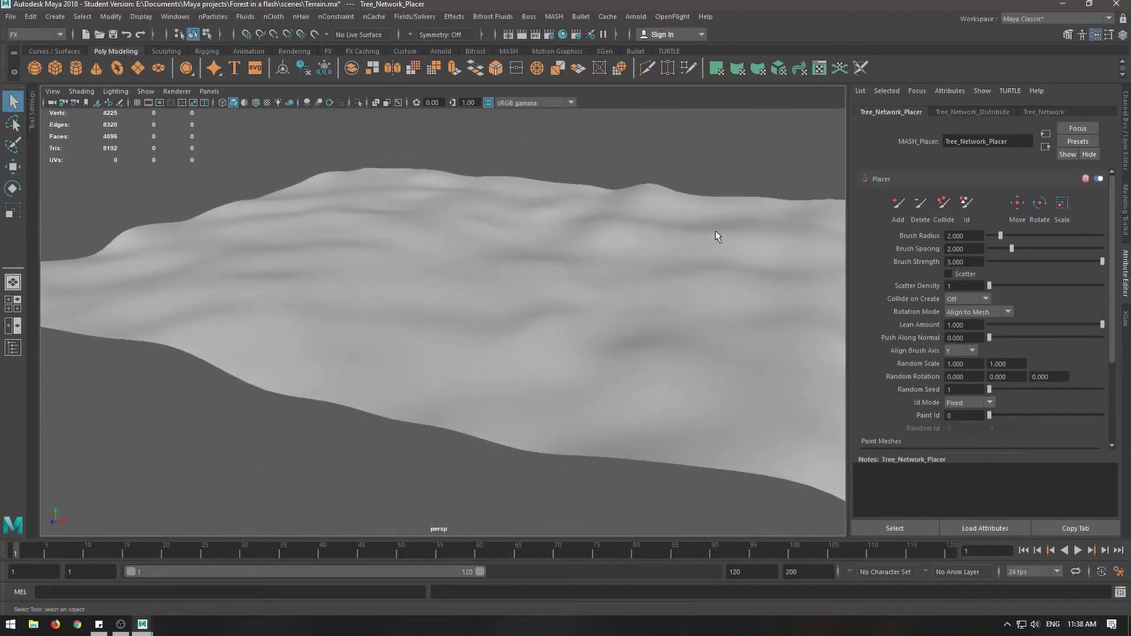
pyautogui.keyDown('alt'); pyautogui.moveTo(757, 230); pyautogui.dragTo(601, 240); pyautogui.keyUp('alt')
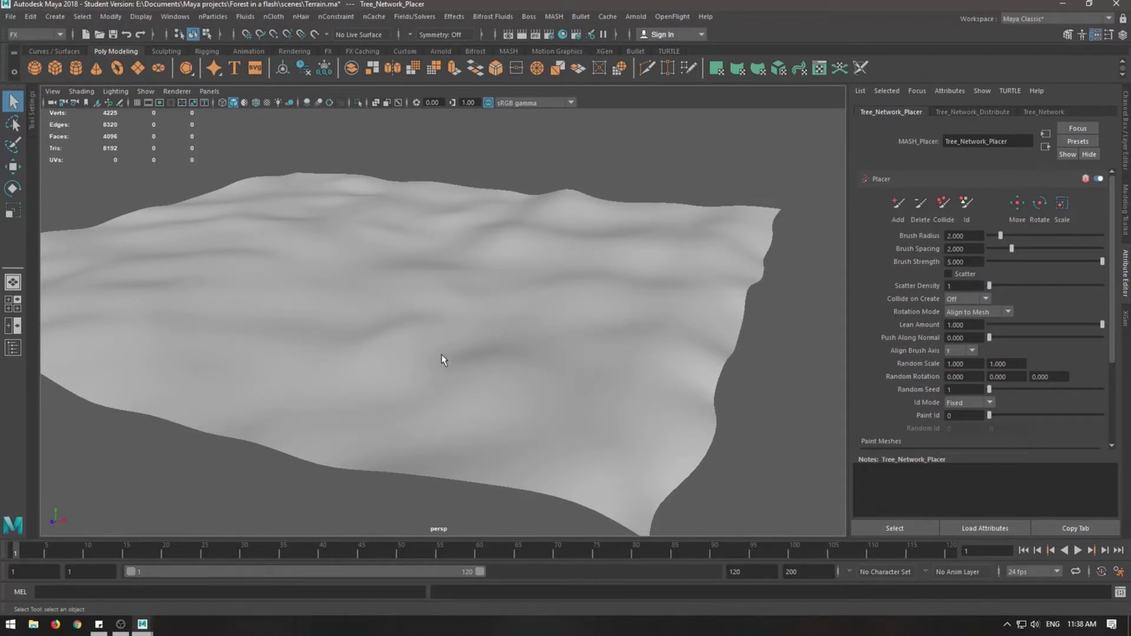
pyautogui.keyDown('alt'); pyautogui.moveTo(441, 355); pyautogui.dragTo(457, 316); pyautogui.keyUp('alt')
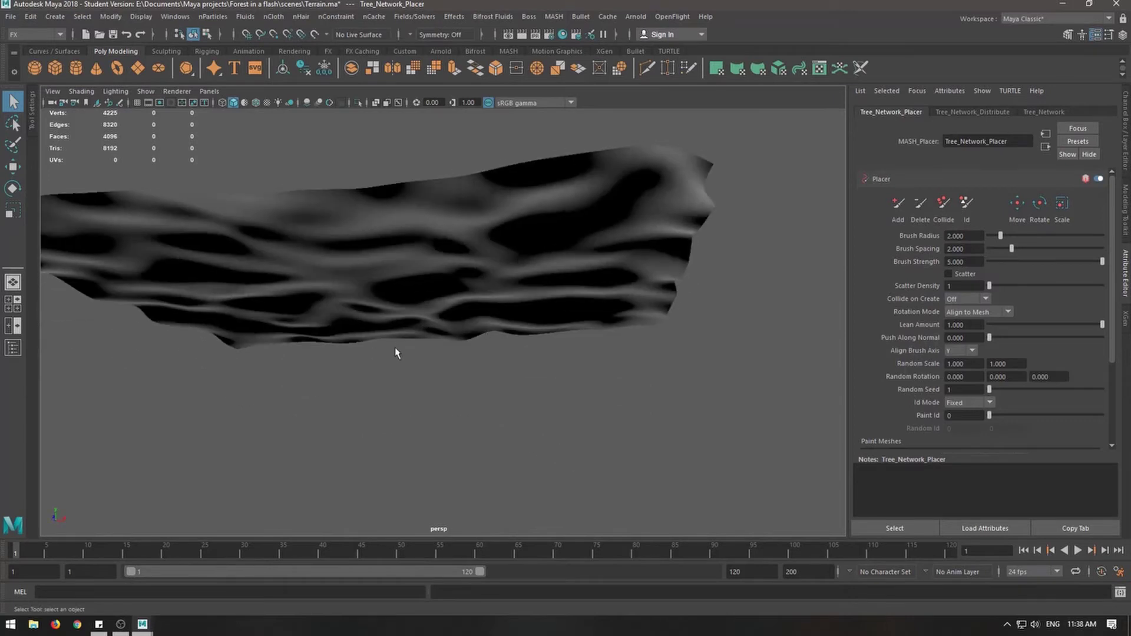
pyautogui.keyDown('alt'); pyautogui.moveTo(578, 331); pyautogui.dragTo(379, 300); pyautogui.keyUp('alt')
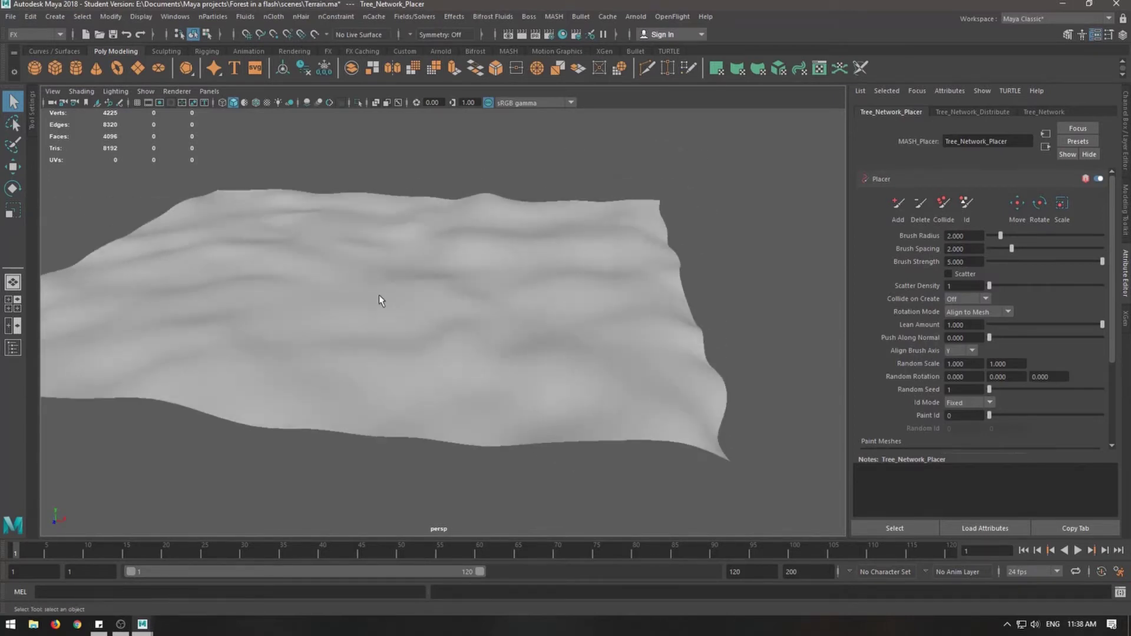
pyautogui.keyDown('alt'); pyautogui.moveTo(387, 299); pyautogui.dragTo(500, 334, button='right'); pyautogui.keyUp('alt')
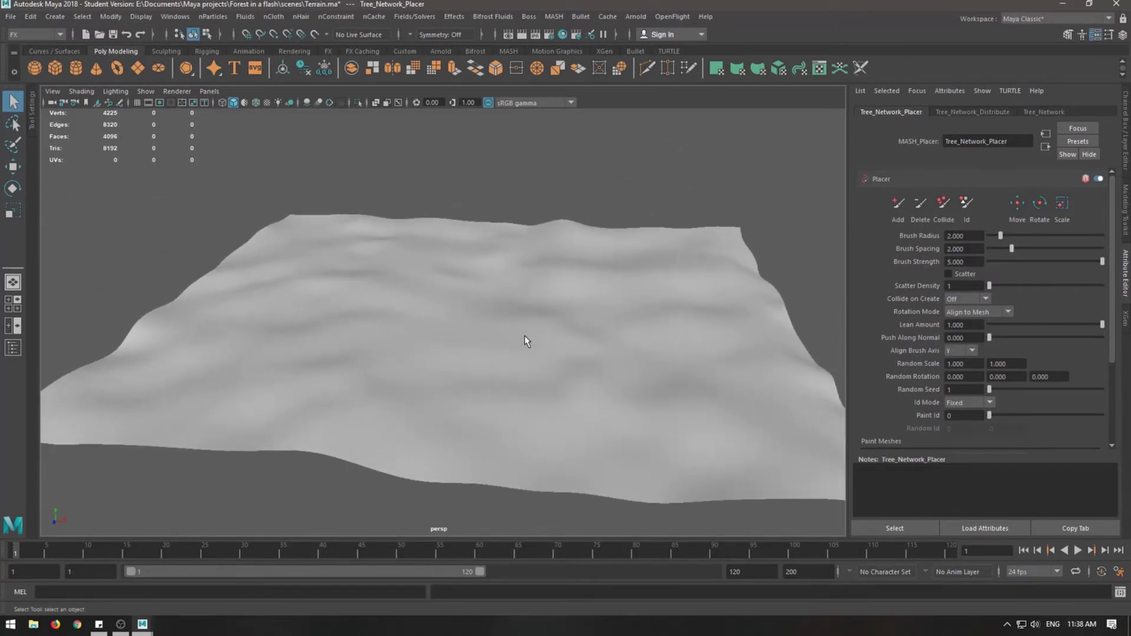
pyautogui.click(949, 274)
pyautogui.keyDown('alt'); pyautogui.moveTo(477, 330); pyautogui.dragTo(439, 331); pyautogui.keyUp('alt')
pyautogui.scroll(-3, 439, 332)
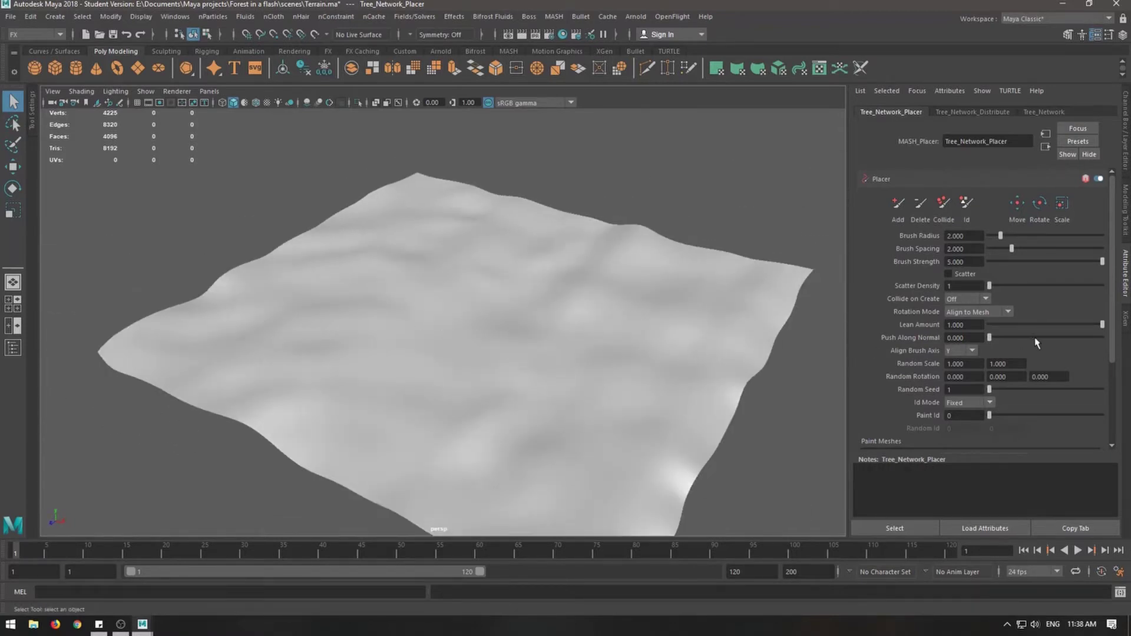
# - Connect Terrain_OBJ to the Tree_Network Placer node as its paint mesh
pyautogui.scroll(-4, 1036, 345)
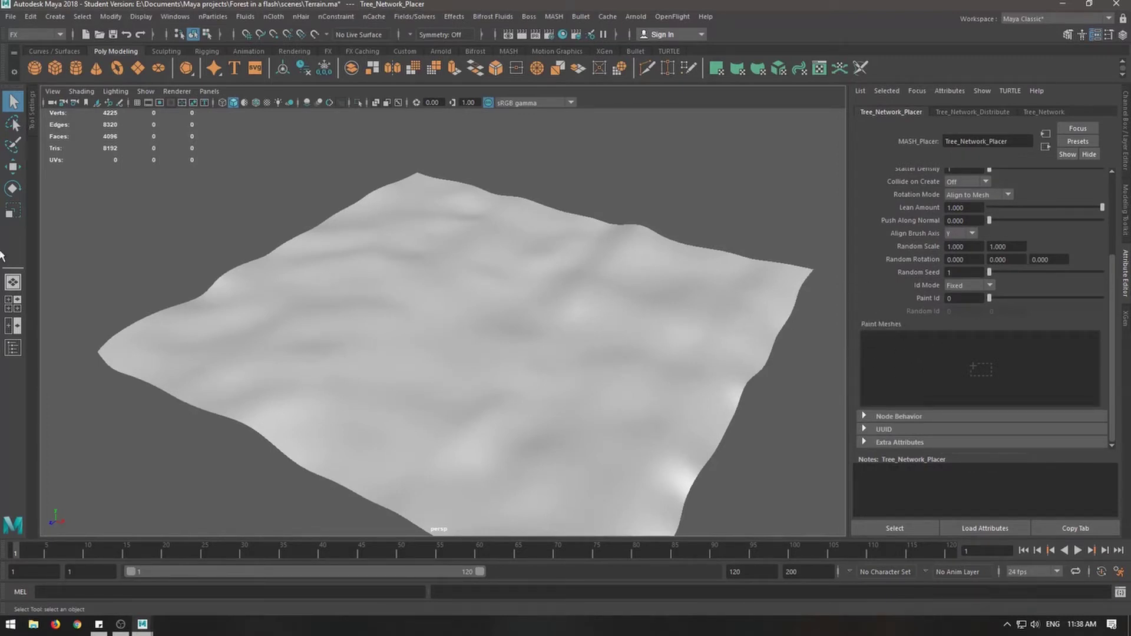
pyautogui.click(13, 348)
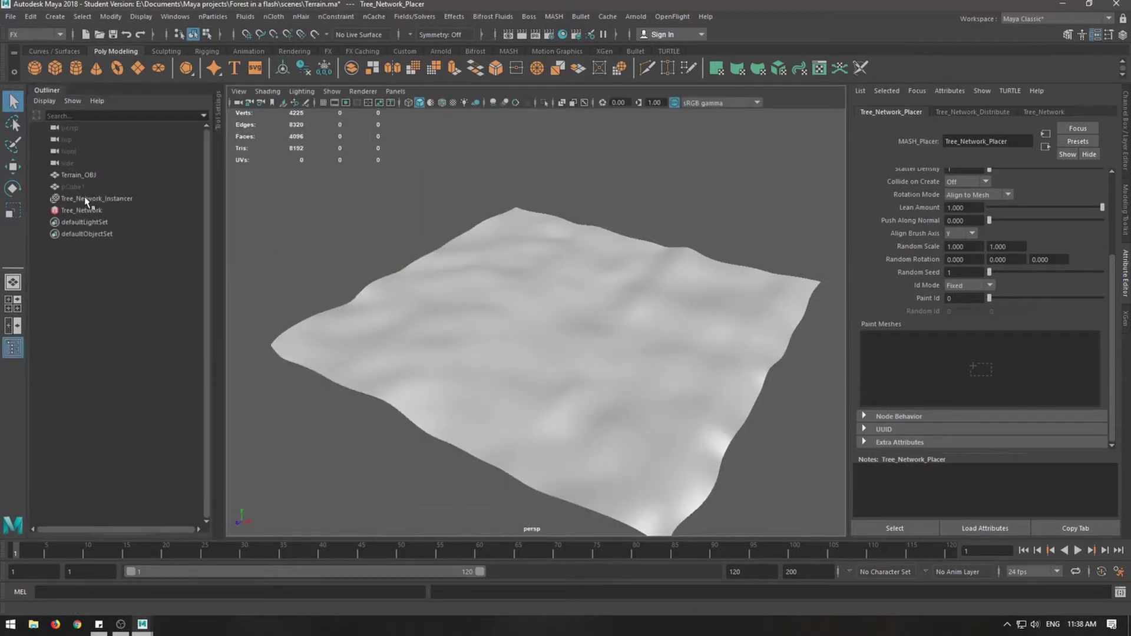
pyautogui.click(78, 176)
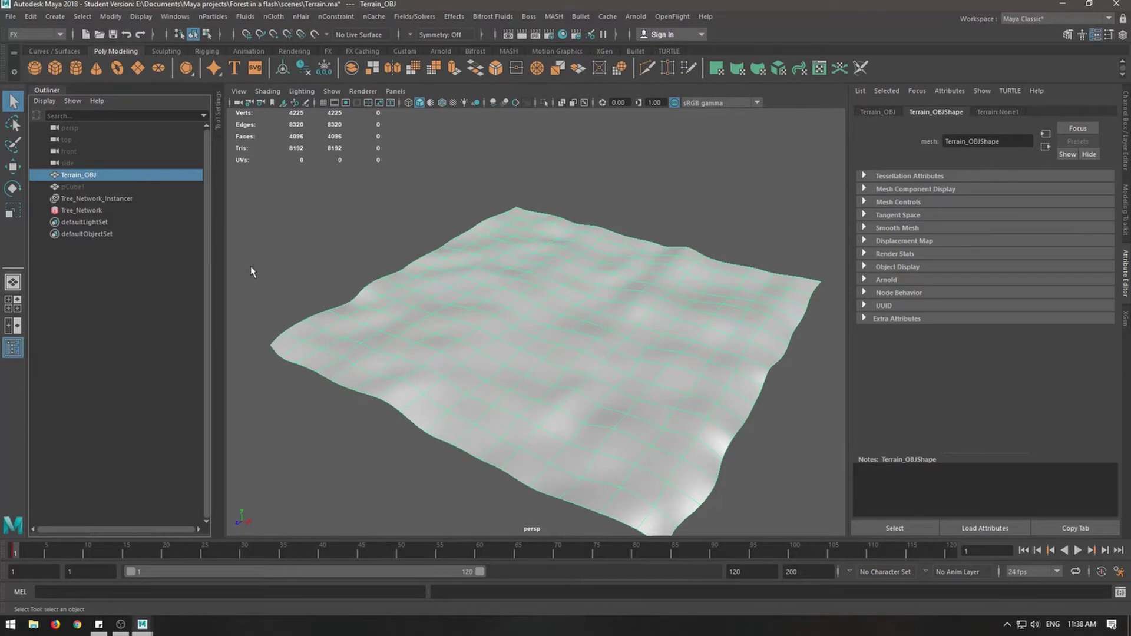
pyautogui.click(347, 294)
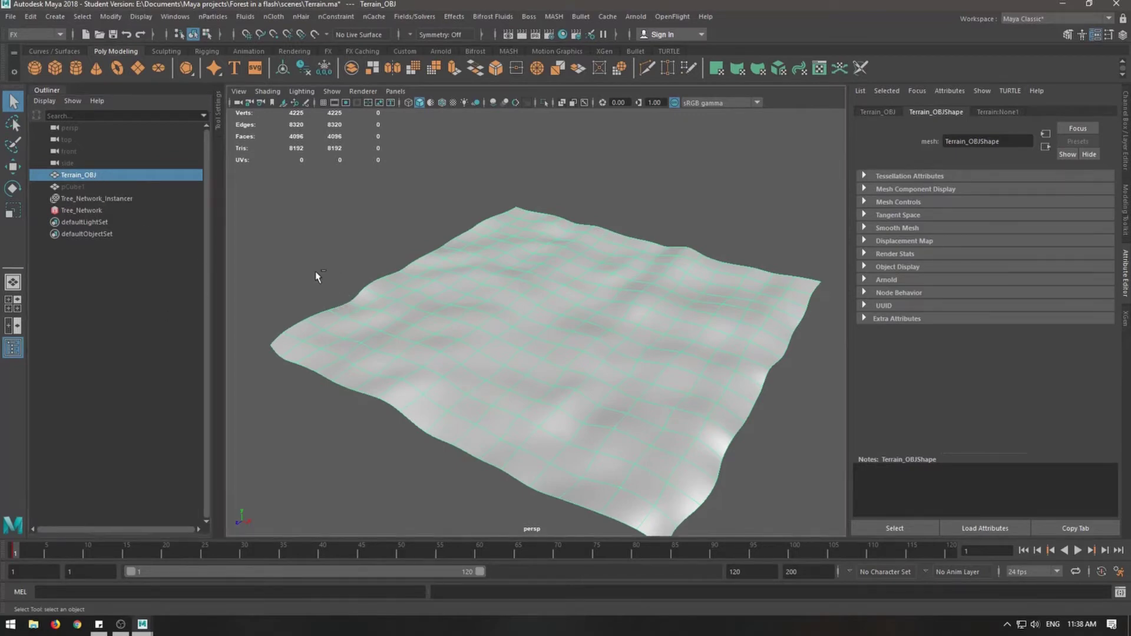
pyautogui.click(81, 211)
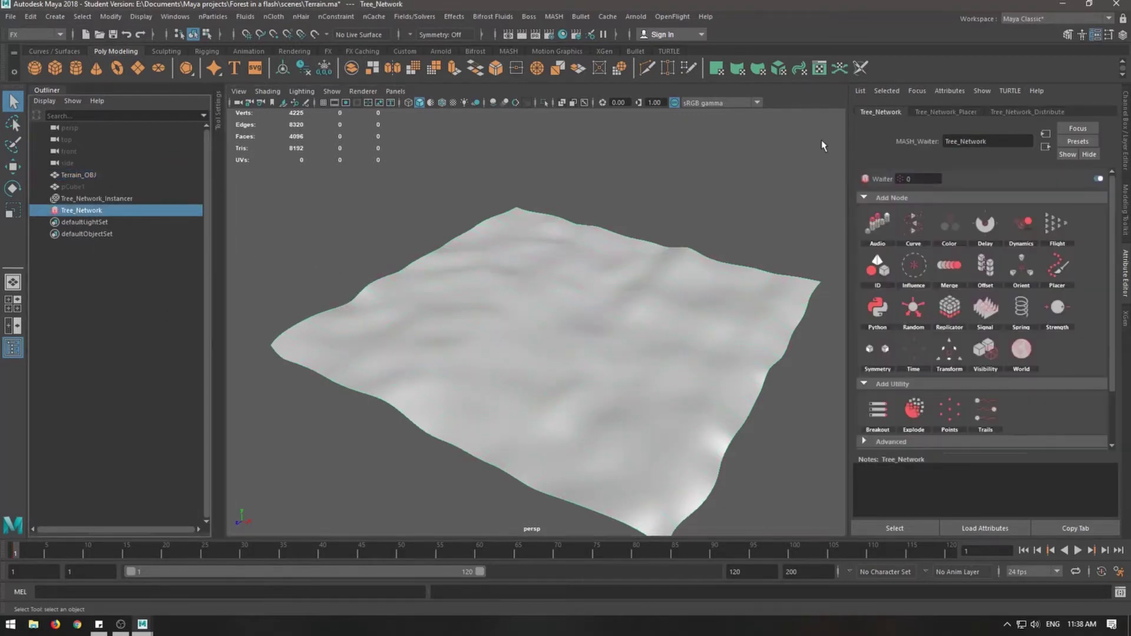
pyautogui.click(1044, 114)
pyautogui.click(977, 113)
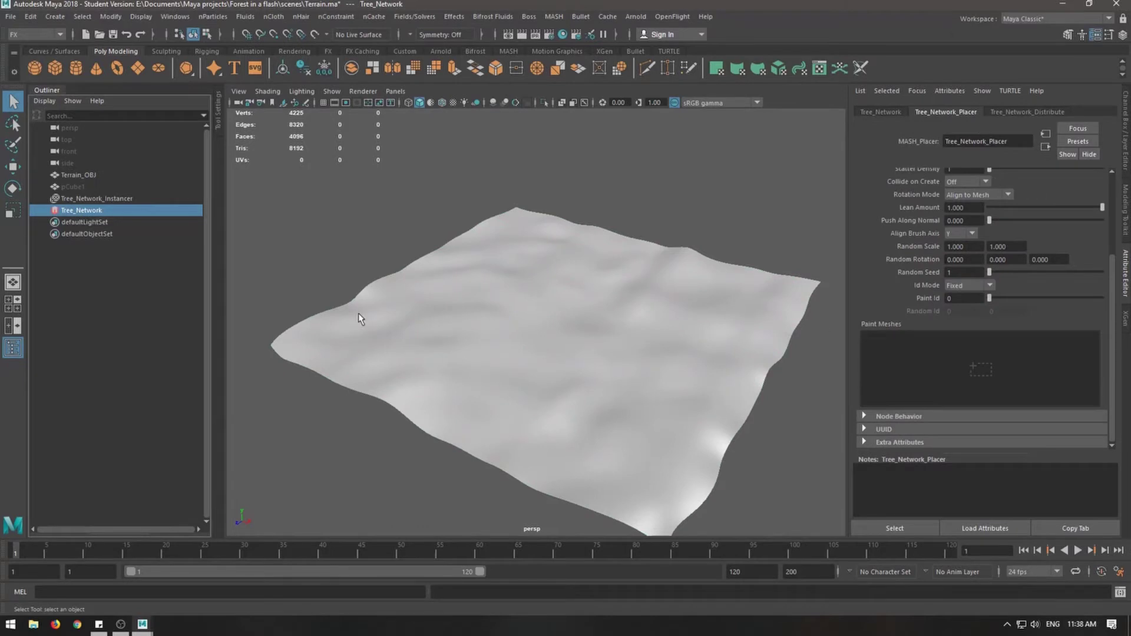
pyautogui.moveTo(88, 177); pyautogui.dragTo(372, 224, button='middle')
pyautogui.moveTo(762, 332); pyautogui.dragTo(918, 363, button='middle')
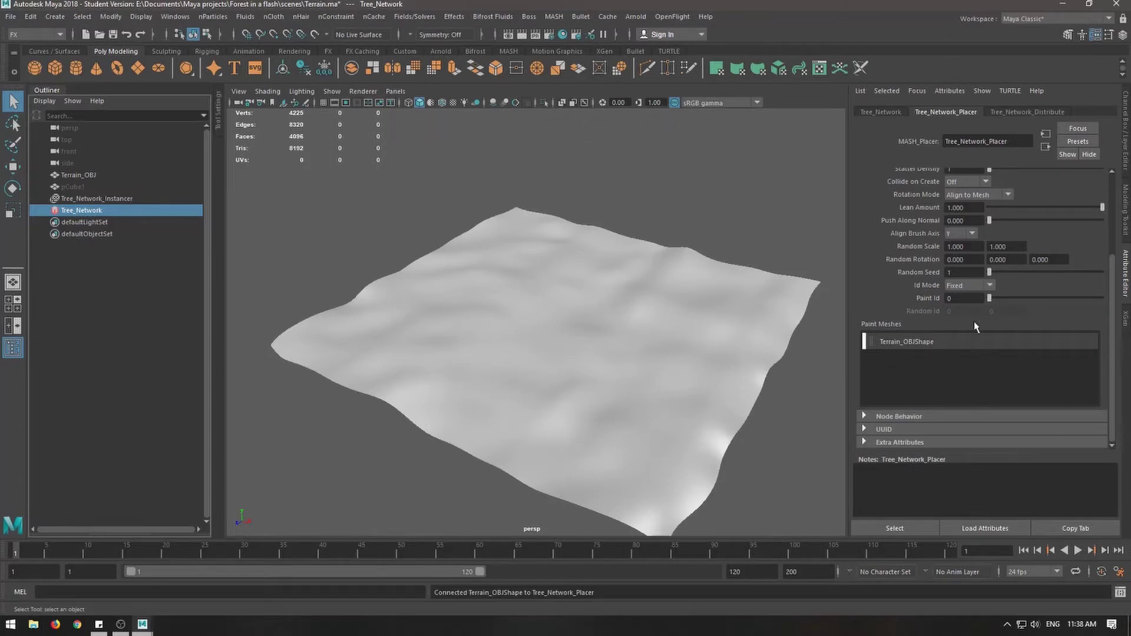
pyautogui.moveTo(840, 376); pyautogui.dragTo(923, 373, button='middle')
# - Paint trial strokes of cube instances over the terrain with the Placer's Add brush and inspect their orientation up close
pyautogui.scroll(3, 996, 401)
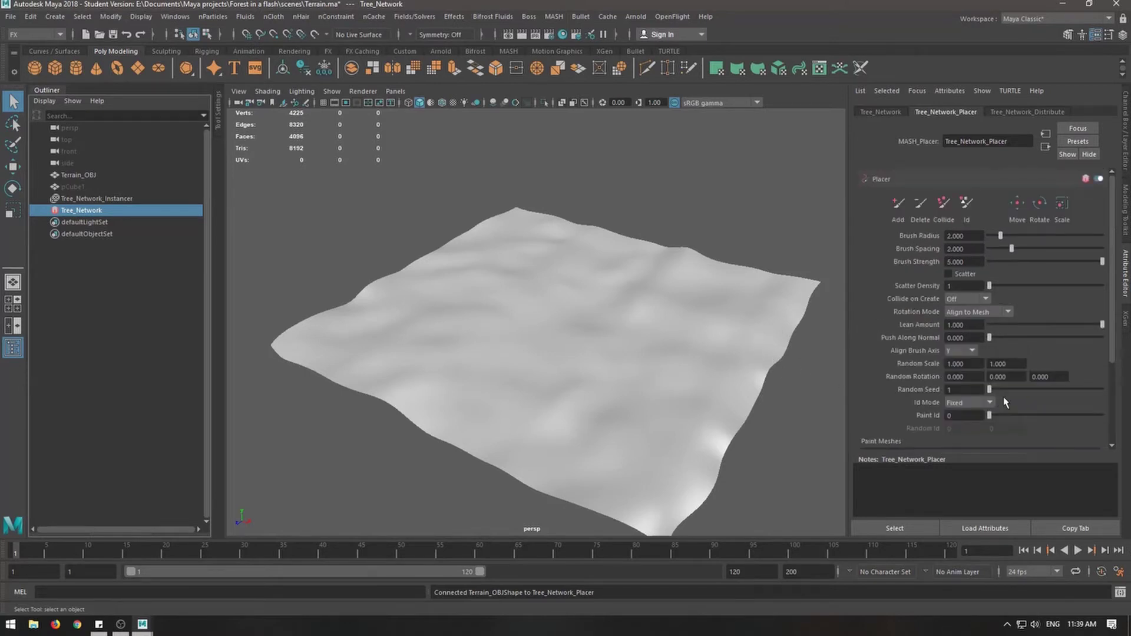
pyautogui.scroll(3, 748, 368)
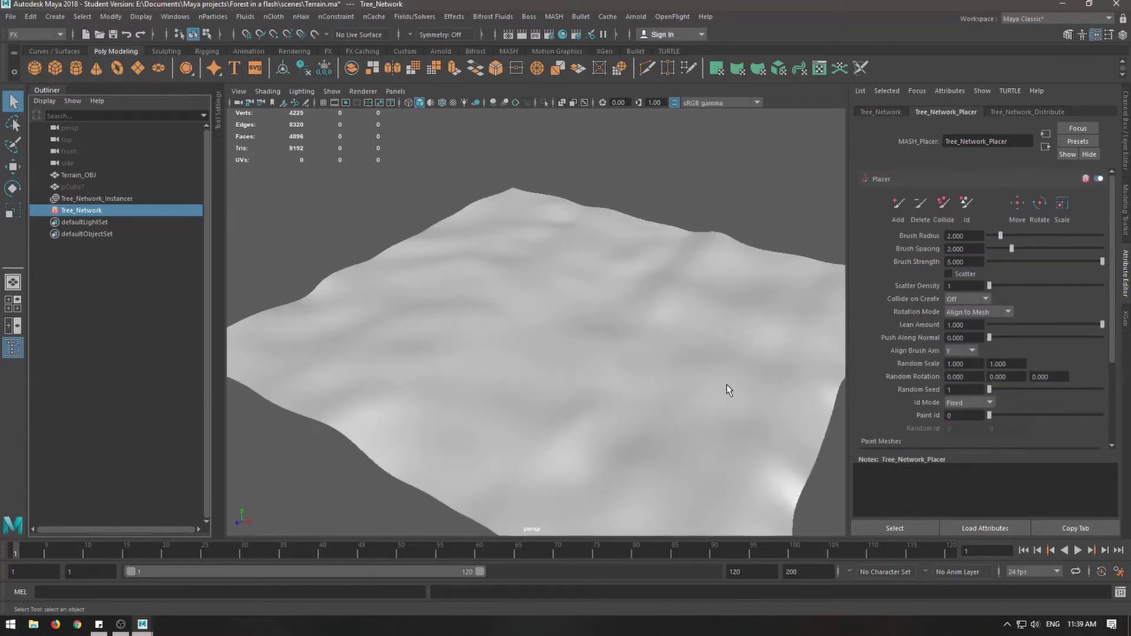
pyautogui.click(899, 202)
pyautogui.scroll(-3, 693, 296)
pyautogui.moveTo(532, 246)
pyautogui.mouseDown()
pyautogui.moveTo(533, 353)
pyautogui.moveTo(626, 316)
pyautogui.mouseUp()
pyautogui.scroll(5, 669, 391)
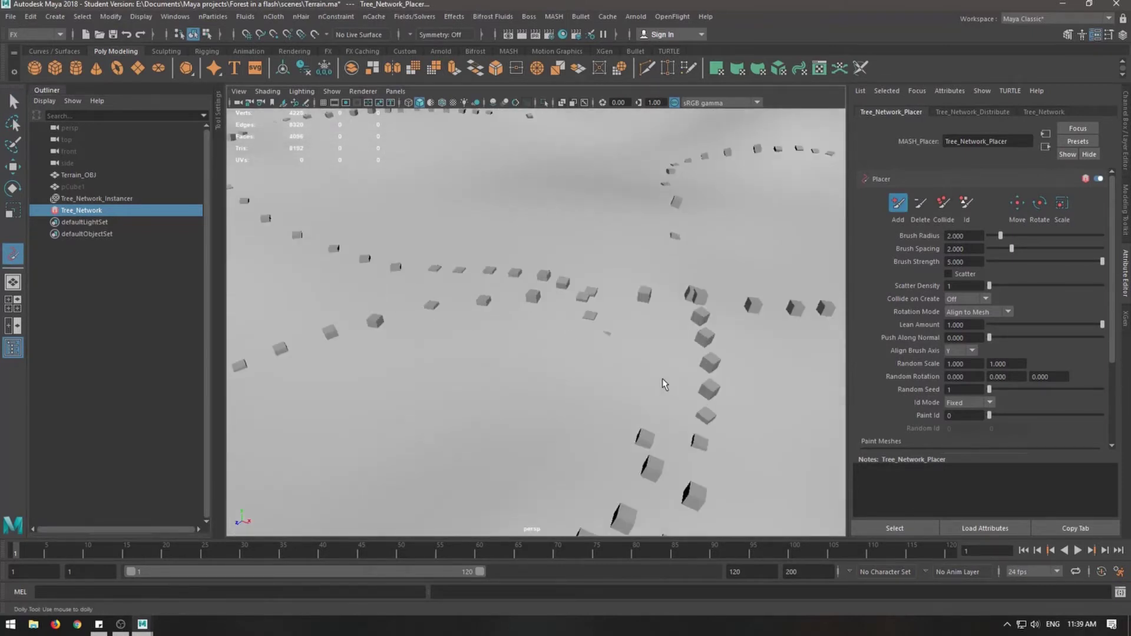
pyautogui.keyDown('alt'); pyautogui.moveTo(665, 384); pyautogui.dragTo(651, 350); pyautogui.keyUp('alt')
pyautogui.keyDown('alt'); pyautogui.moveTo(626, 295); pyautogui.dragTo(642, 282); pyautogui.keyUp('alt')
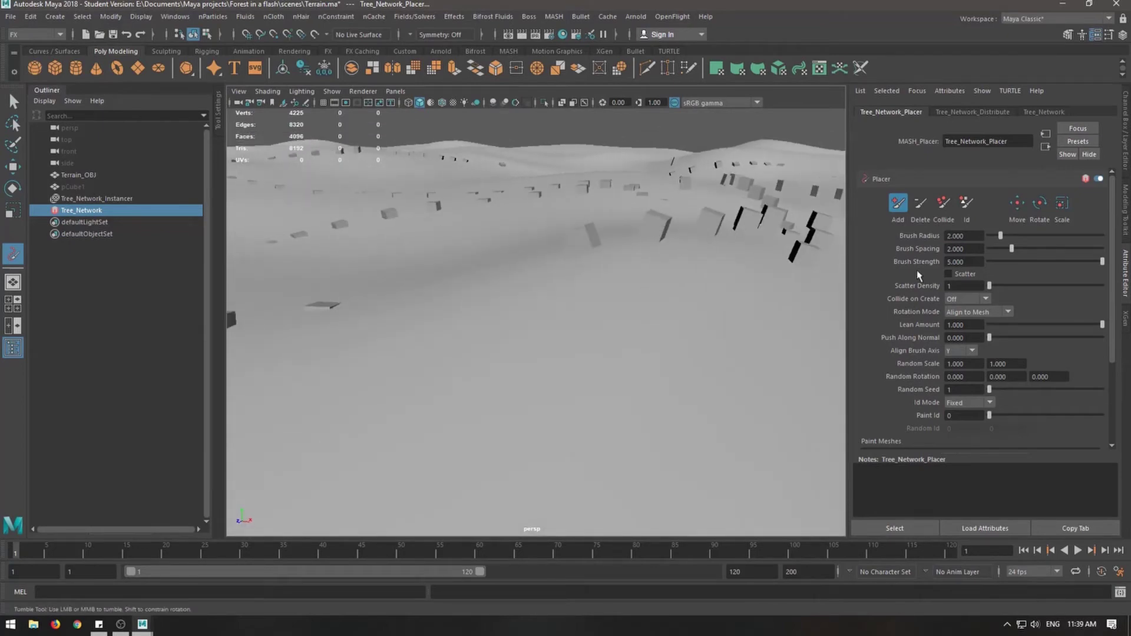
# - Undo the painted trial cubes and set the Placer's Rotation Mode to Off
pyautogui.click(967, 314)
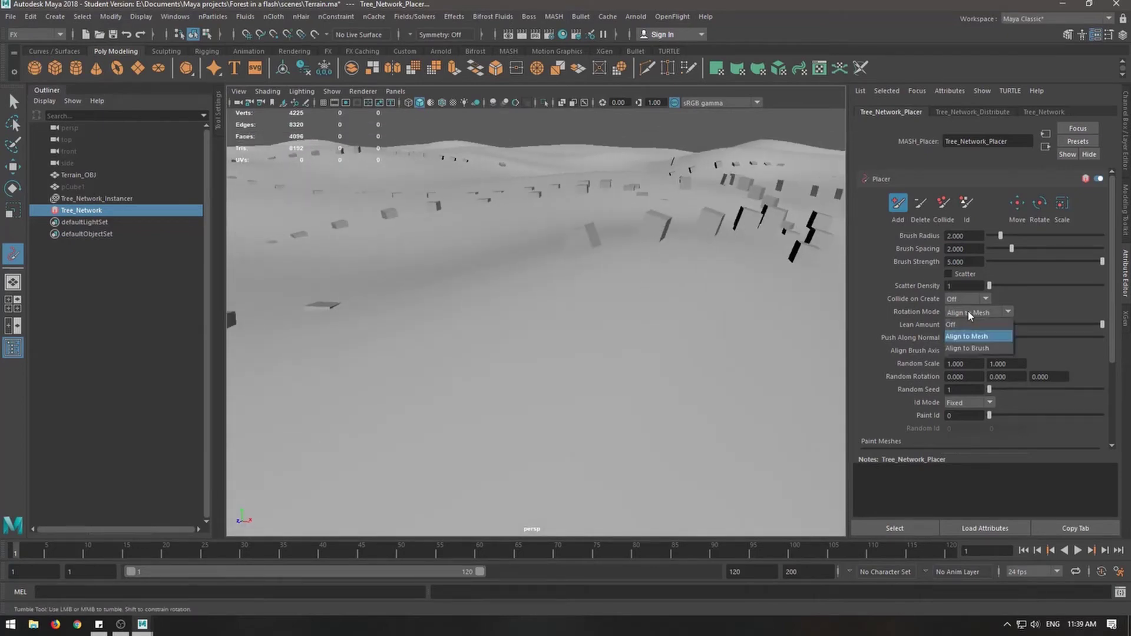
pyautogui.click(978, 348)
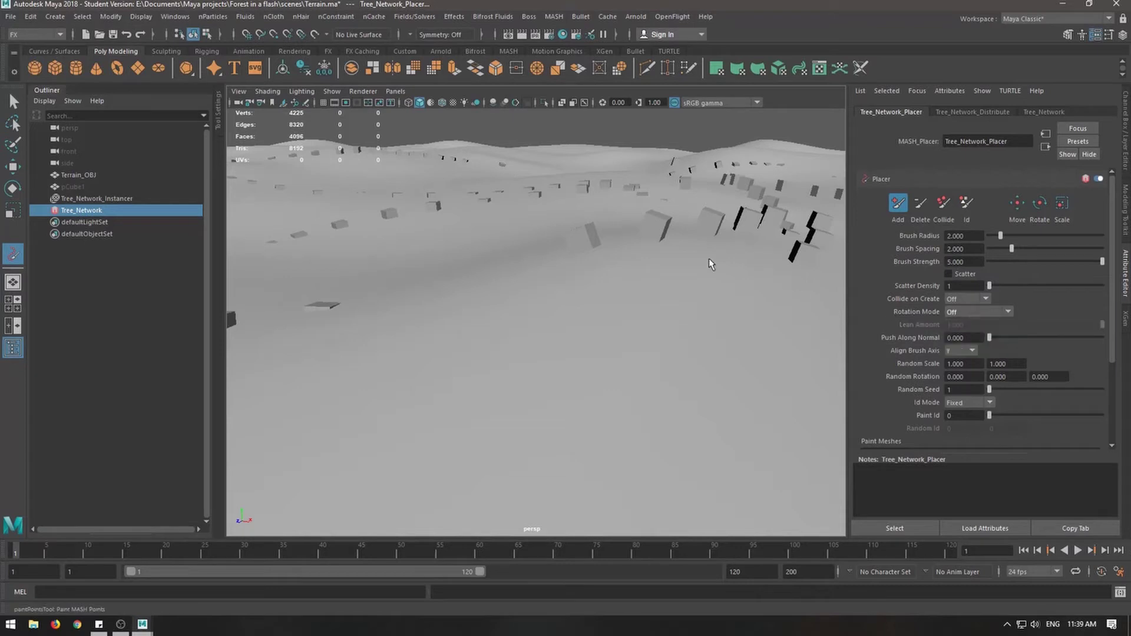
pyautogui.hotkey('ctrl', 'z')
pyautogui.hotkey('ctrl', 'z')
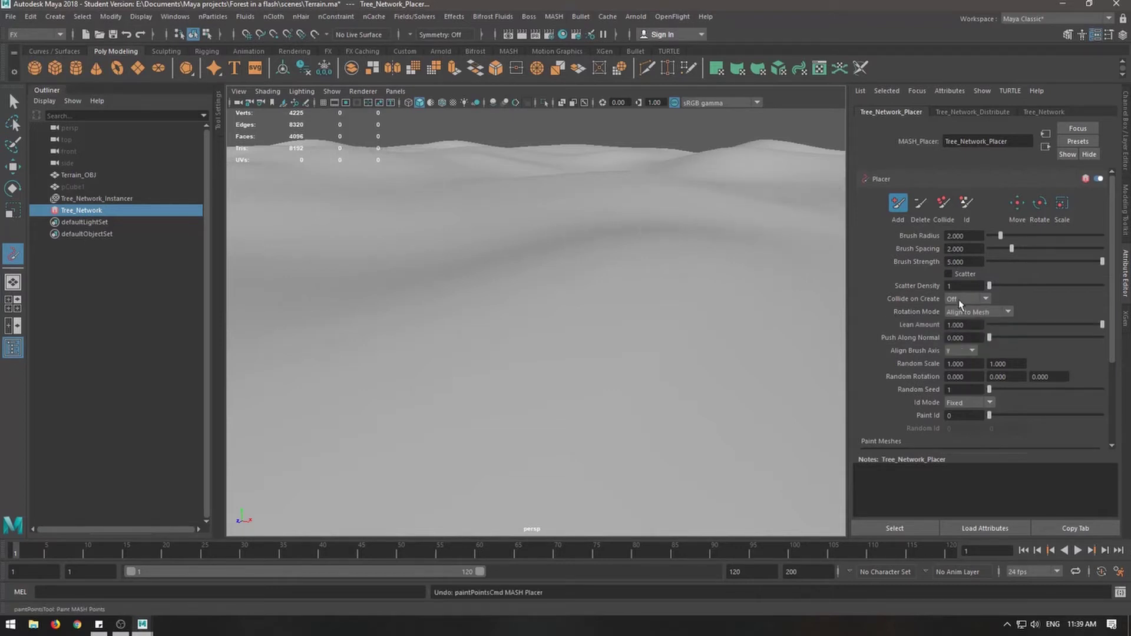
pyautogui.click(966, 311)
pyautogui.click(969, 319)
# - Place a single cube instance near each of the terrain's four corners with the Placer's Add brush
pyautogui.scroll(3, 679, 270)
pyautogui.scroll(-3, 677, 272)
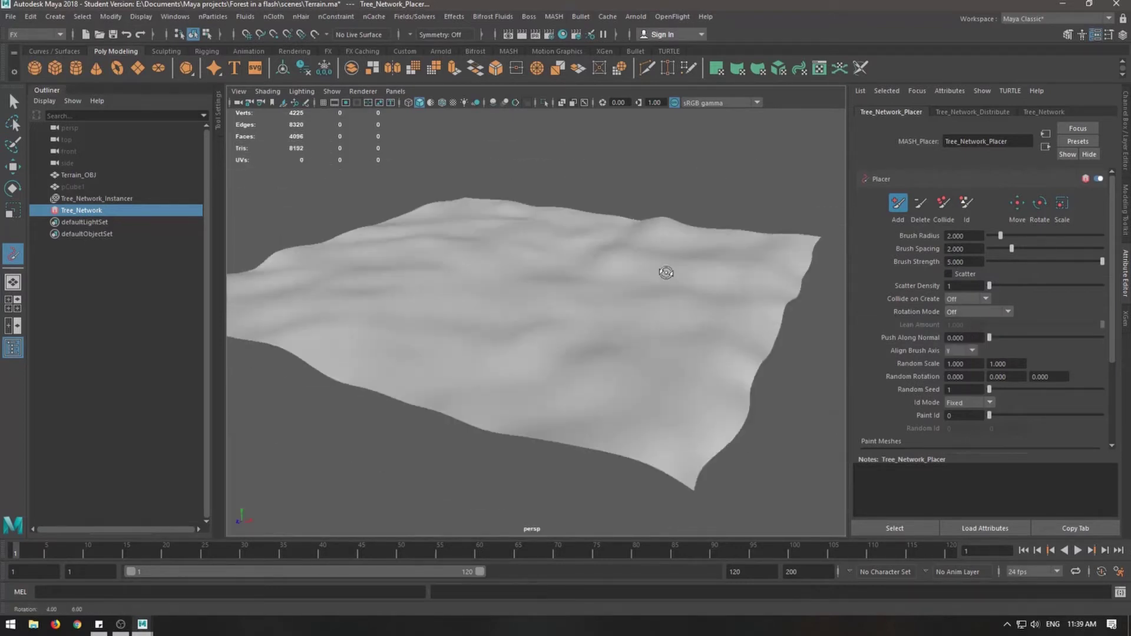
pyautogui.keyDown('alt'); pyautogui.moveTo(666, 273); pyautogui.dragTo(568, 250); pyautogui.keyUp('alt')
pyautogui.keyDown('alt'); pyautogui.moveTo(568, 250); pyautogui.dragTo(605, 270, button='middle'); pyautogui.keyUp('alt')
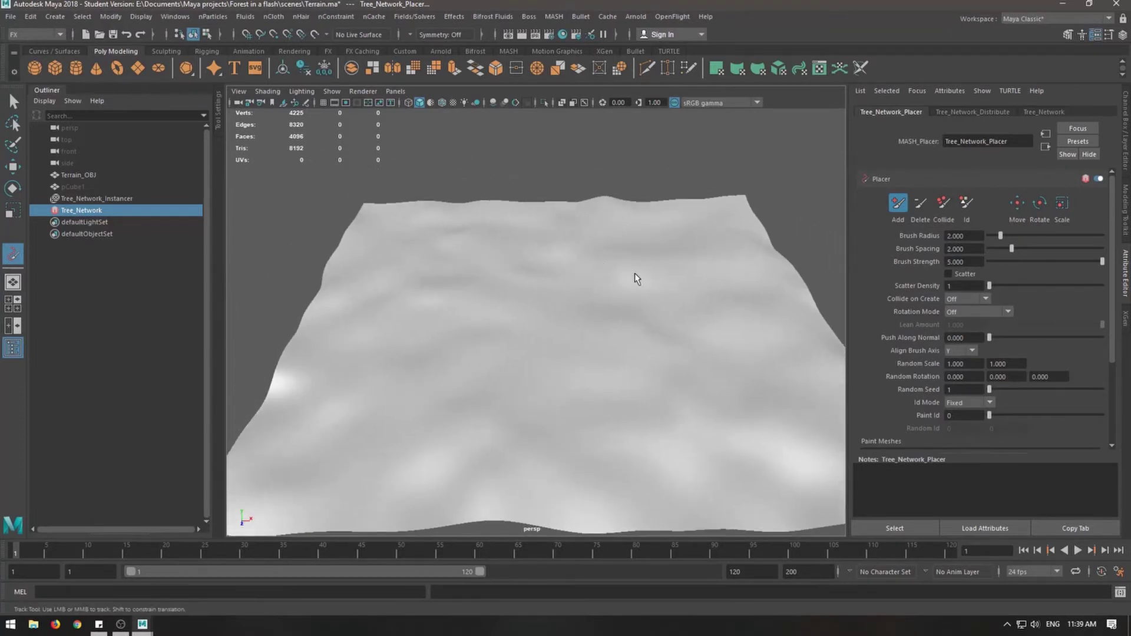
pyautogui.click(724, 221)
pyautogui.click(371, 219)
pyautogui.scroll(-4, 387, 325)
pyautogui.click(432, 389)
pyautogui.scroll(3, 680, 390)
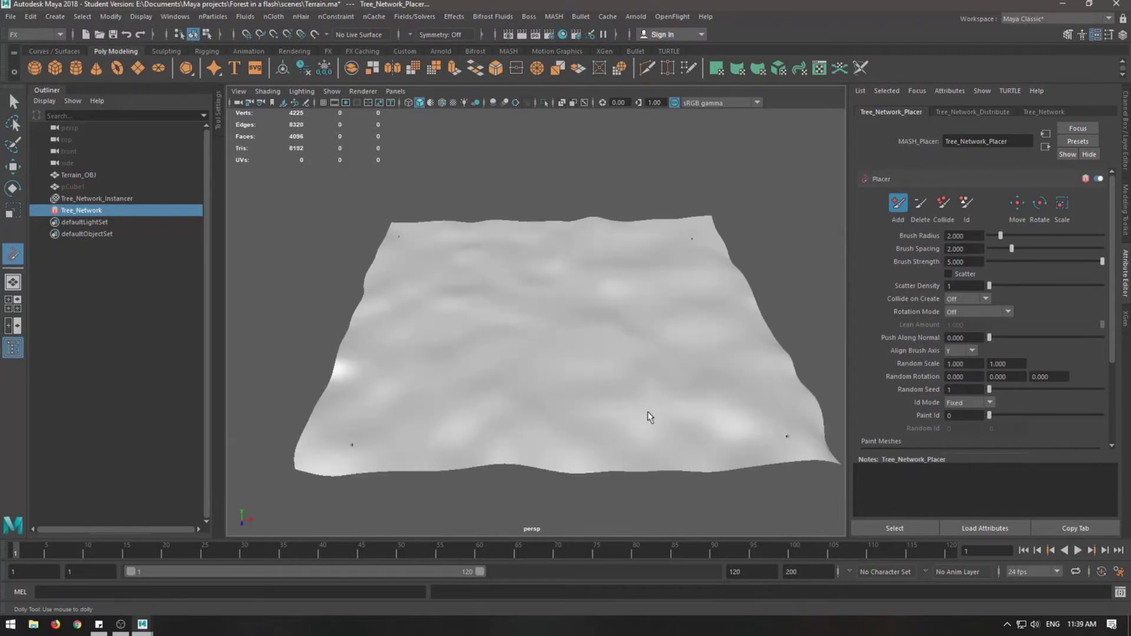
# - Paint trial strokes of cube instances across the middle of the terrain and inspect their orientation and spacing
pyautogui.moveTo(562, 269)
pyautogui.mouseDown()
pyautogui.moveTo(478, 298)
pyautogui.moveTo(485, 375)
pyautogui.moveTo(508, 399)
pyautogui.moveTo(401, 310)
pyautogui.moveTo(518, 326)
pyautogui.moveTo(475, 353)
pyautogui.moveTo(581, 338)
pyautogui.moveTo(570, 317)
pyautogui.mouseUp()
pyautogui.scroll(-4, 518, 326)
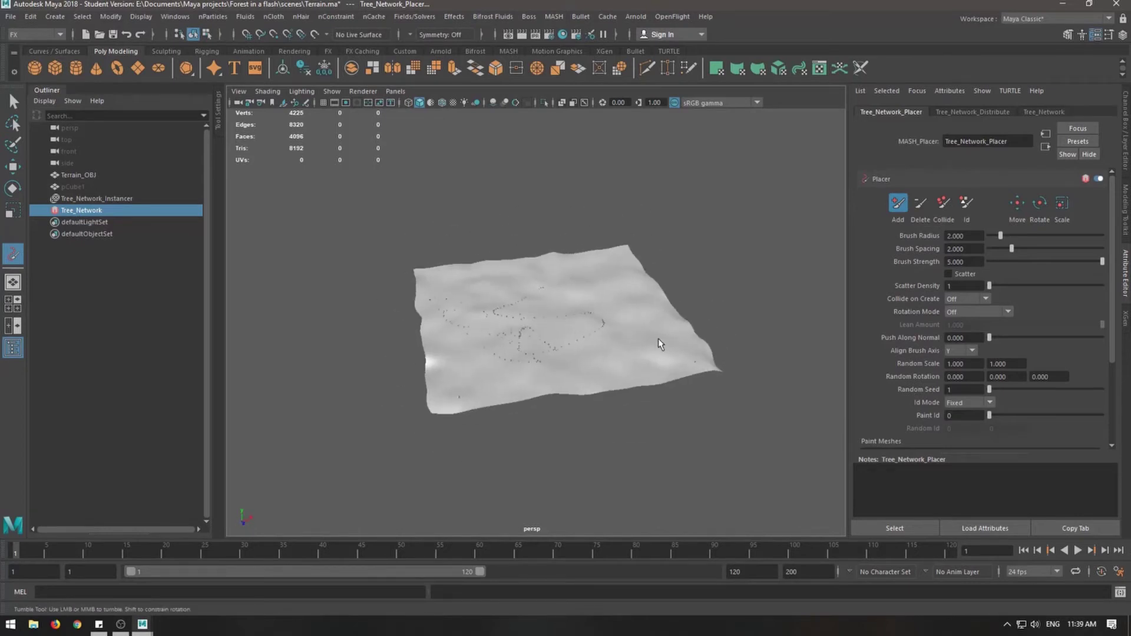
pyautogui.scroll(3, 545, 316)
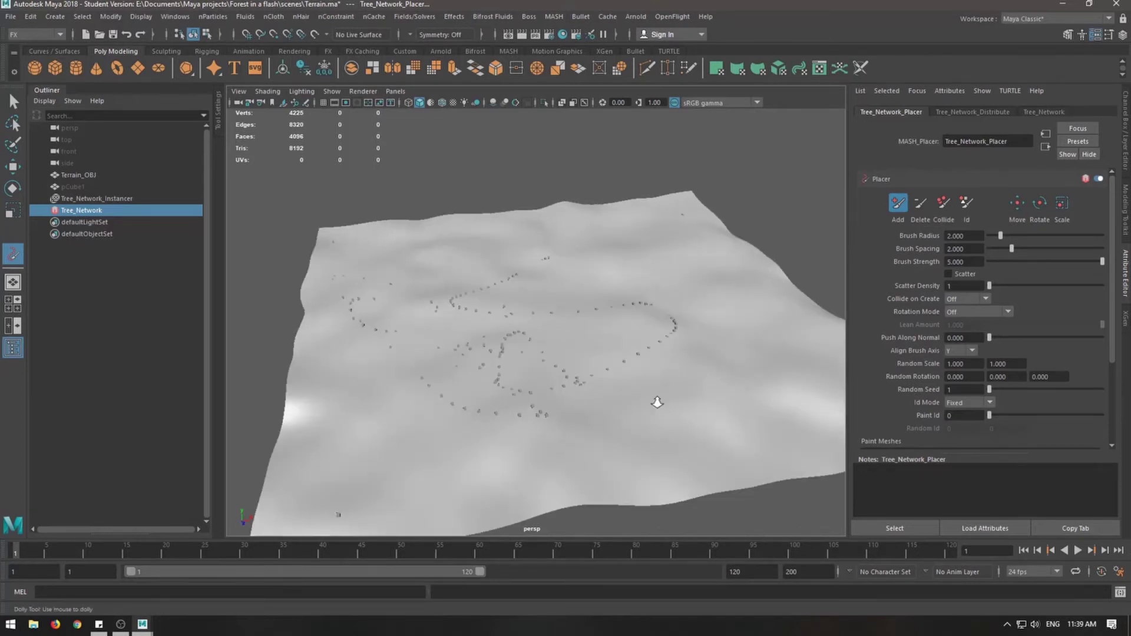
pyautogui.scroll(5, 657, 402)
pyautogui.keyDown('alt'); pyautogui.moveTo(568, 374); pyautogui.dragTo(626, 366); pyautogui.keyUp('alt')
pyautogui.scroll(-5, 695, 346)
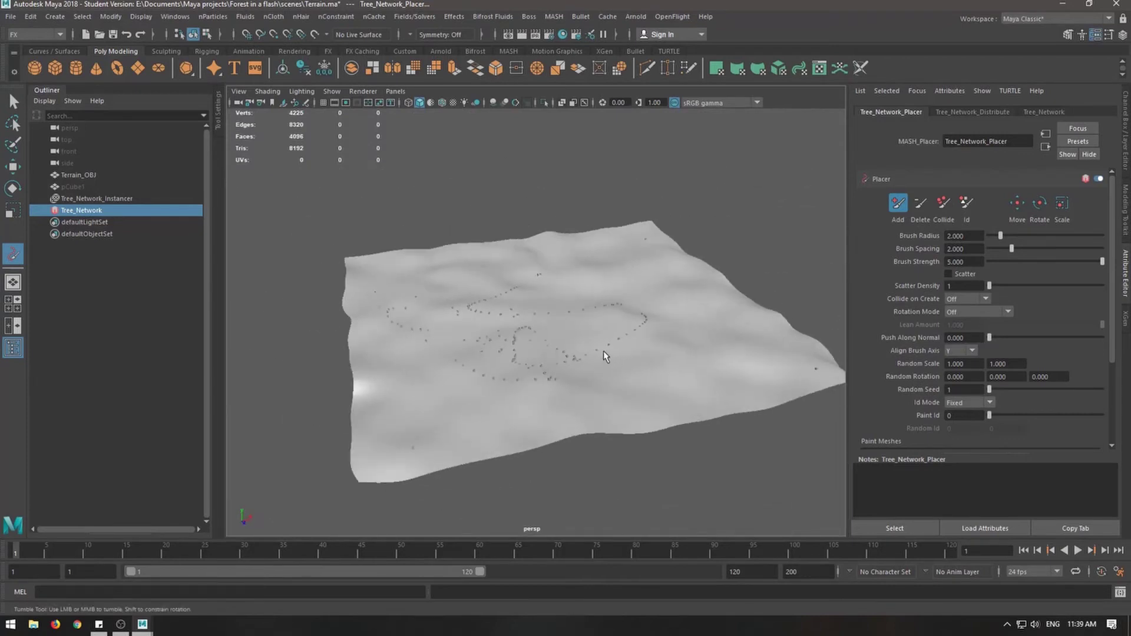
# - Paint another looping trial stroke of cubes over the terrain's middle and undo it, keeping only the corner instances
pyautogui.scroll(2, 606, 346)
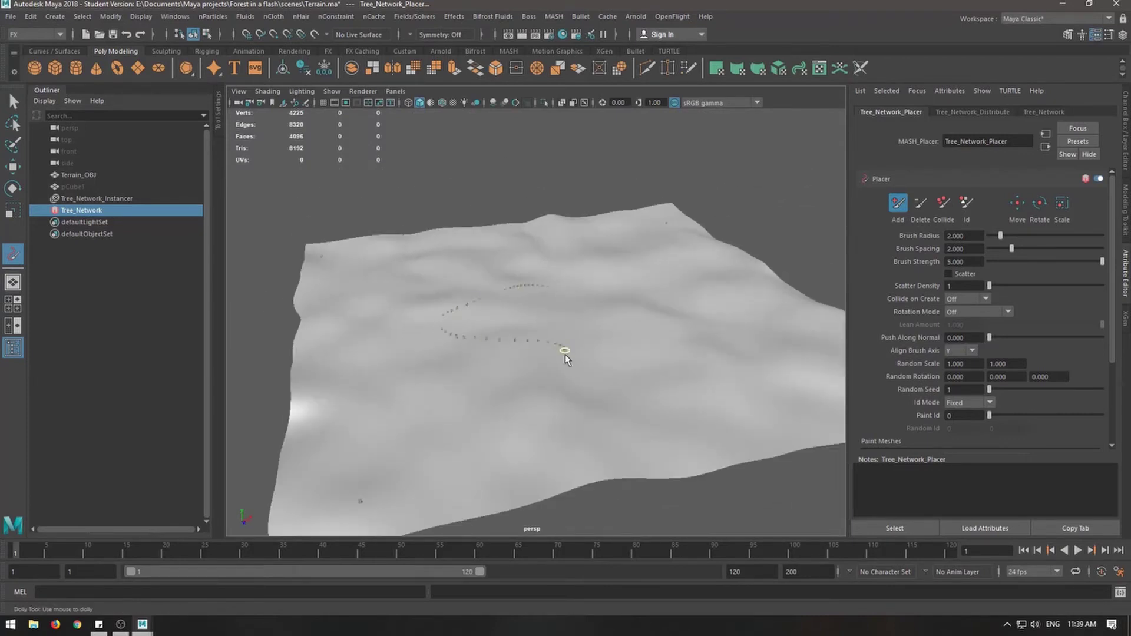
pyautogui.moveTo(565, 357)
pyautogui.mouseDown()
pyautogui.moveTo(545, 322)
pyautogui.moveTo(299, 137)
pyautogui.moveTo(584, 280)
pyautogui.moveTo(368, 345)
pyautogui.mouseUp()
pyautogui.hotkey('ctrl', 'z')
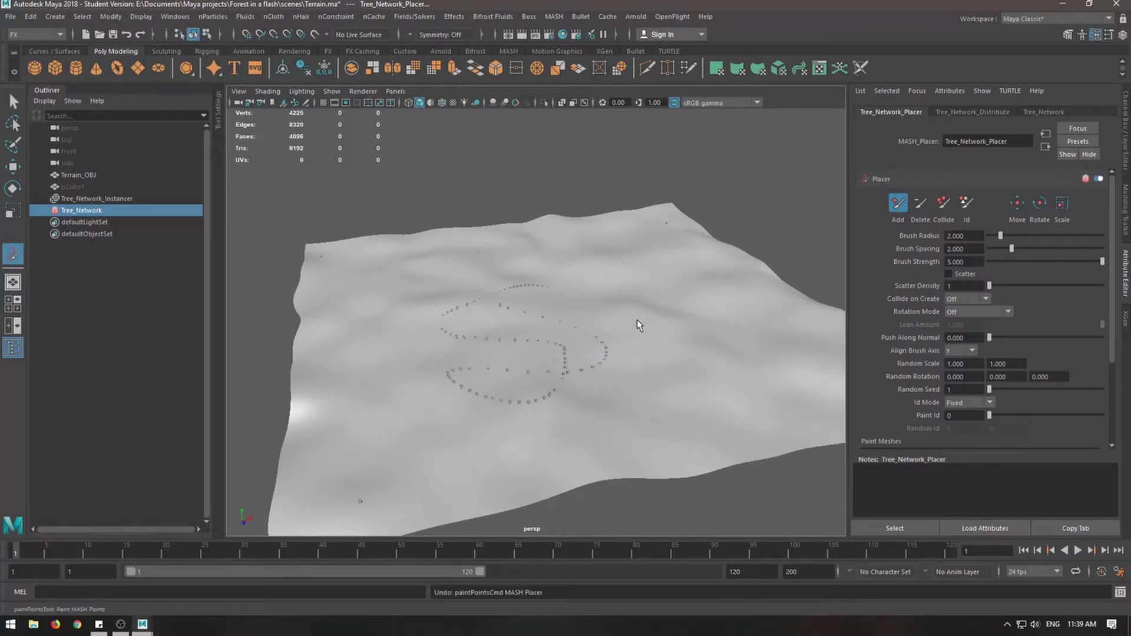
pyautogui.keyDown('alt'); pyautogui.moveTo(646, 330); pyautogui.dragTo(614, 330, button='right'); pyautogui.keyUp('alt')
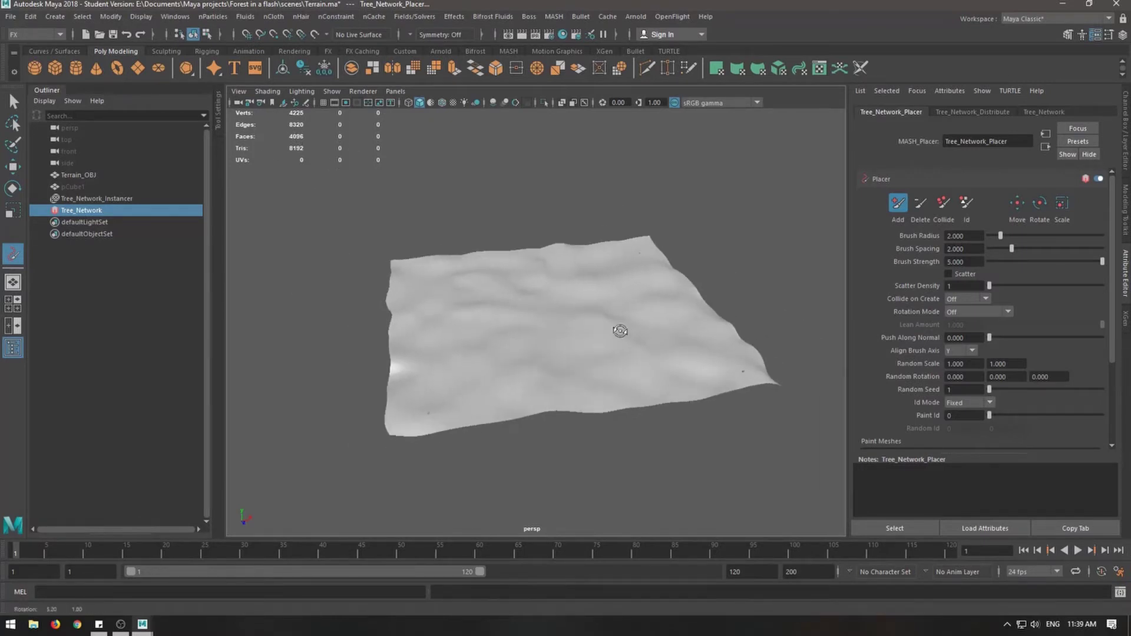
pyautogui.keyDown('alt'); pyautogui.moveTo(613, 330); pyautogui.dragTo(543, 278); pyautogui.keyUp('alt')
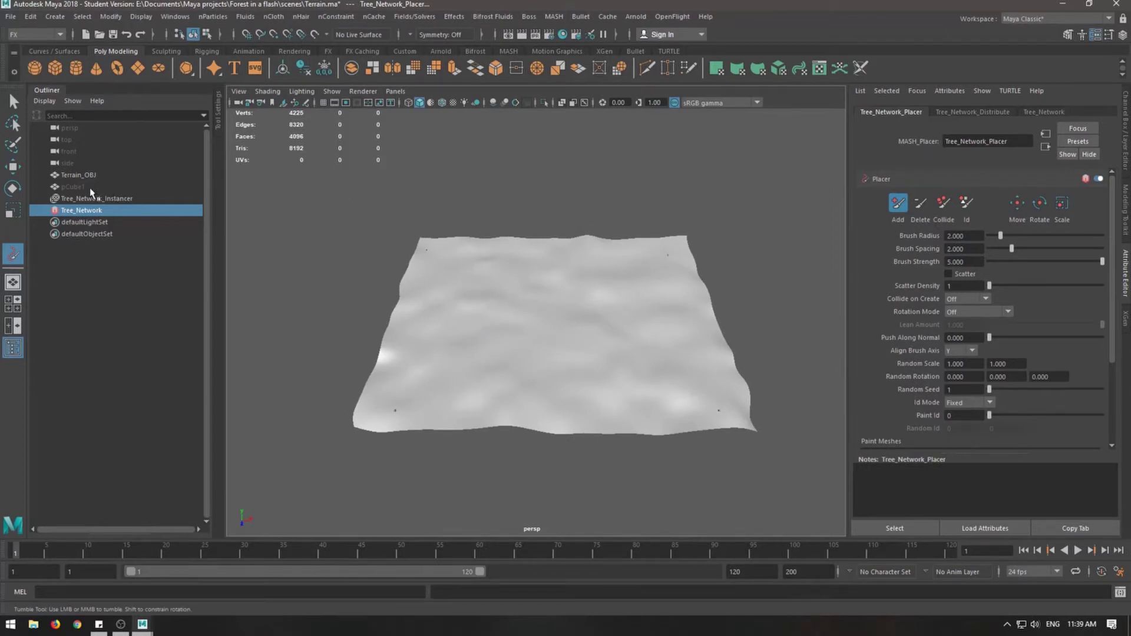
# - Set the Arnold Translator of the instanced source cube pCube1 to procedural
pyautogui.click(73, 187)
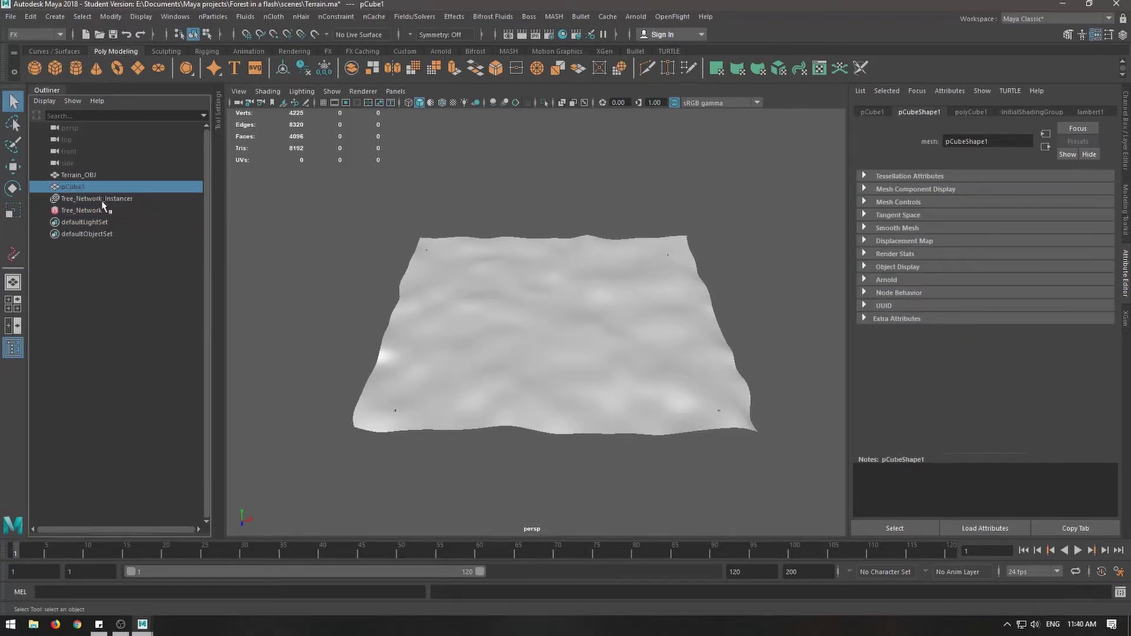
pyautogui.click(86, 199)
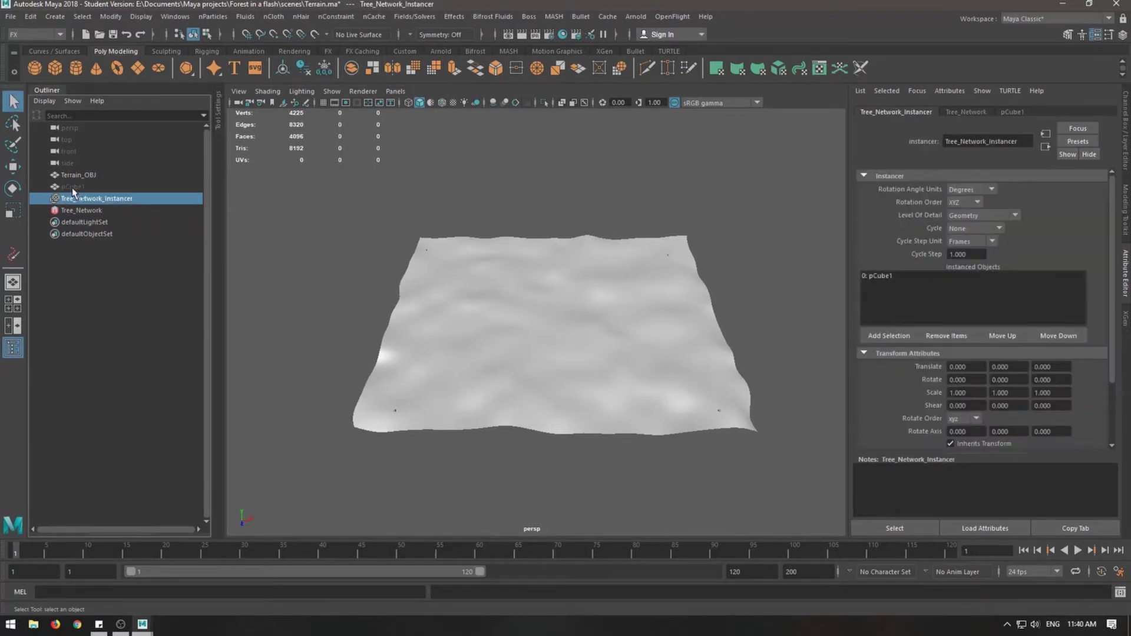
pyautogui.click(73, 188)
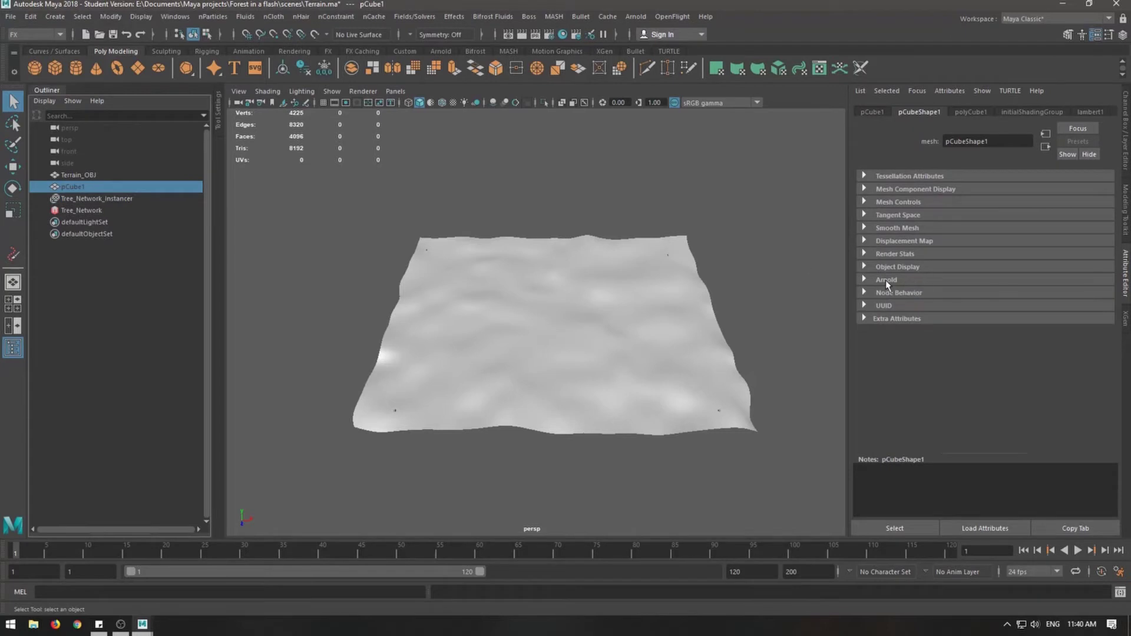
pyautogui.click(864, 280)
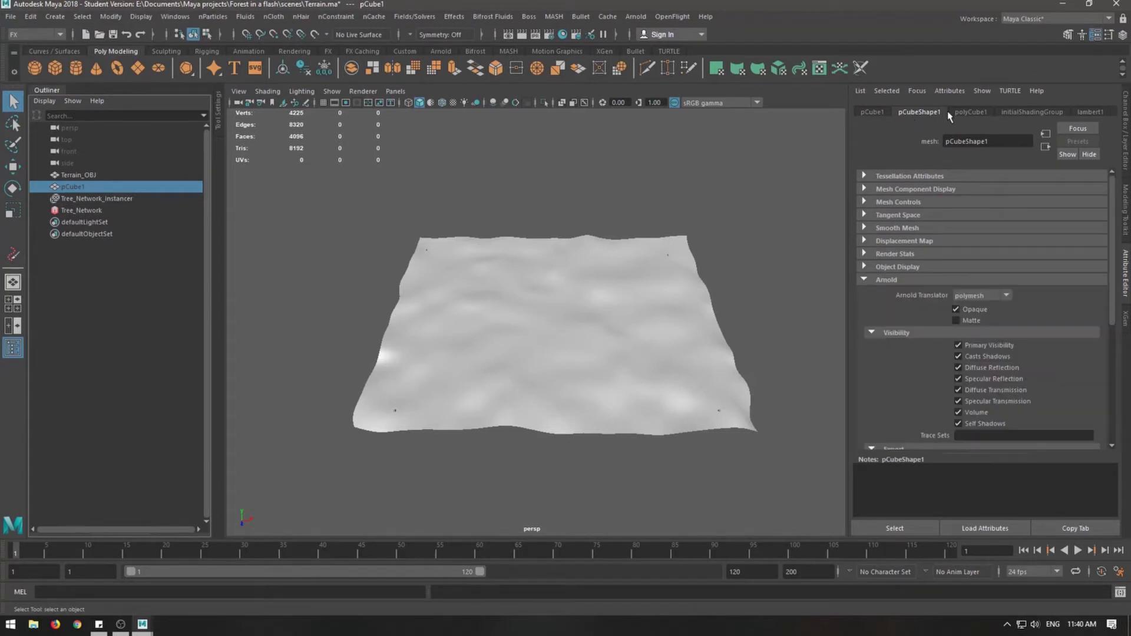
pyautogui.click(985, 296)
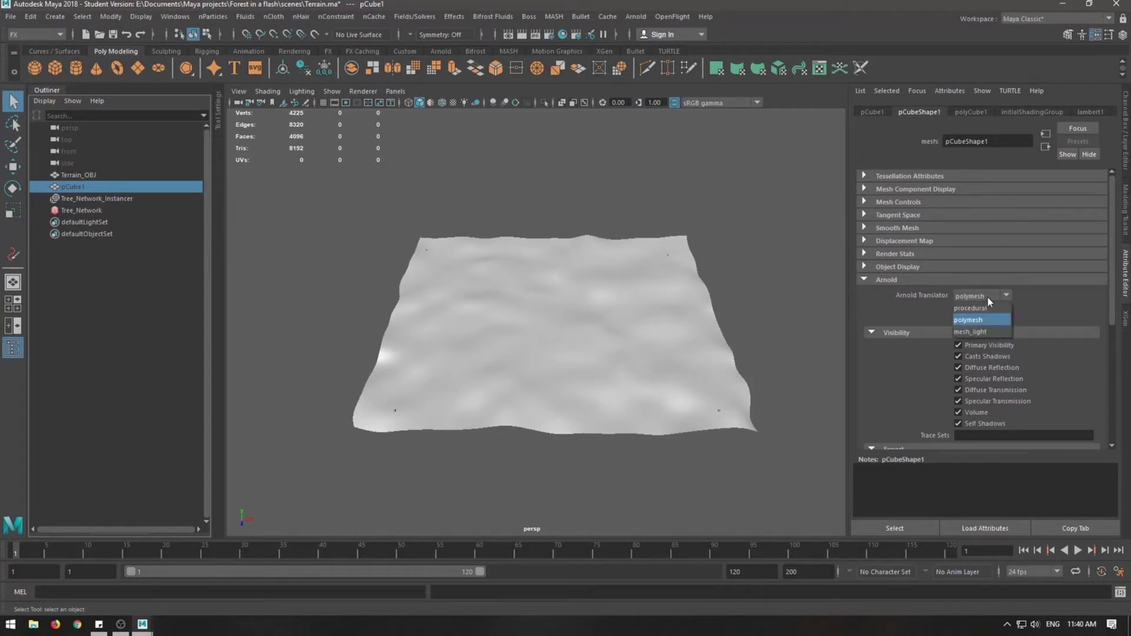
pyautogui.click(994, 310)
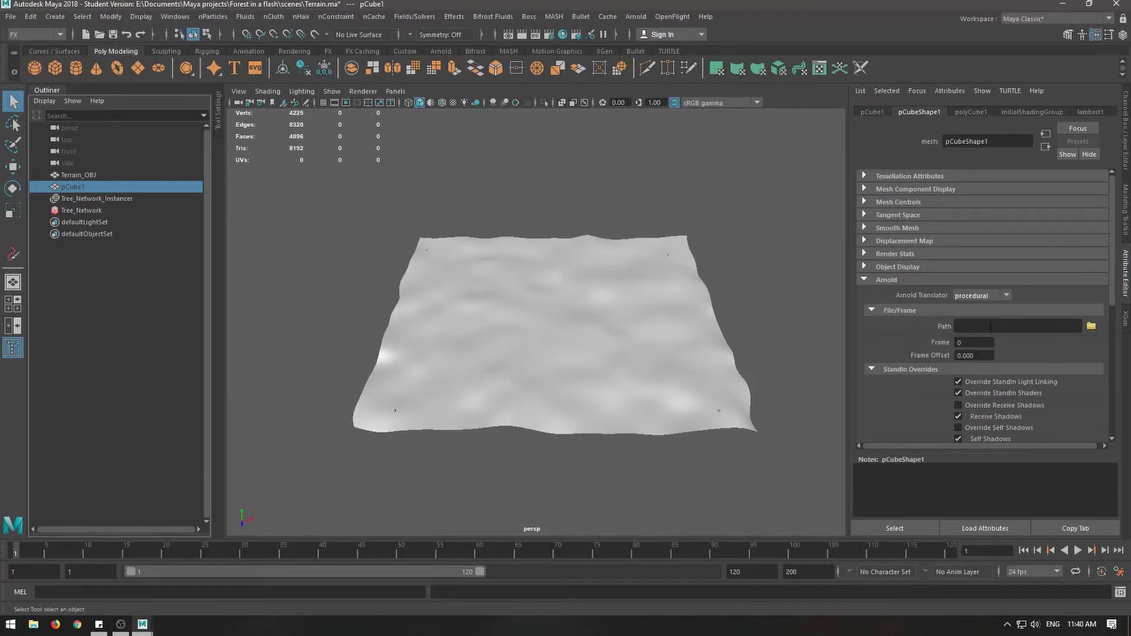
# - Load Tree.ass from the project's scenes folder as the cube's procedural stand-in file
pyautogui.click(1091, 327)
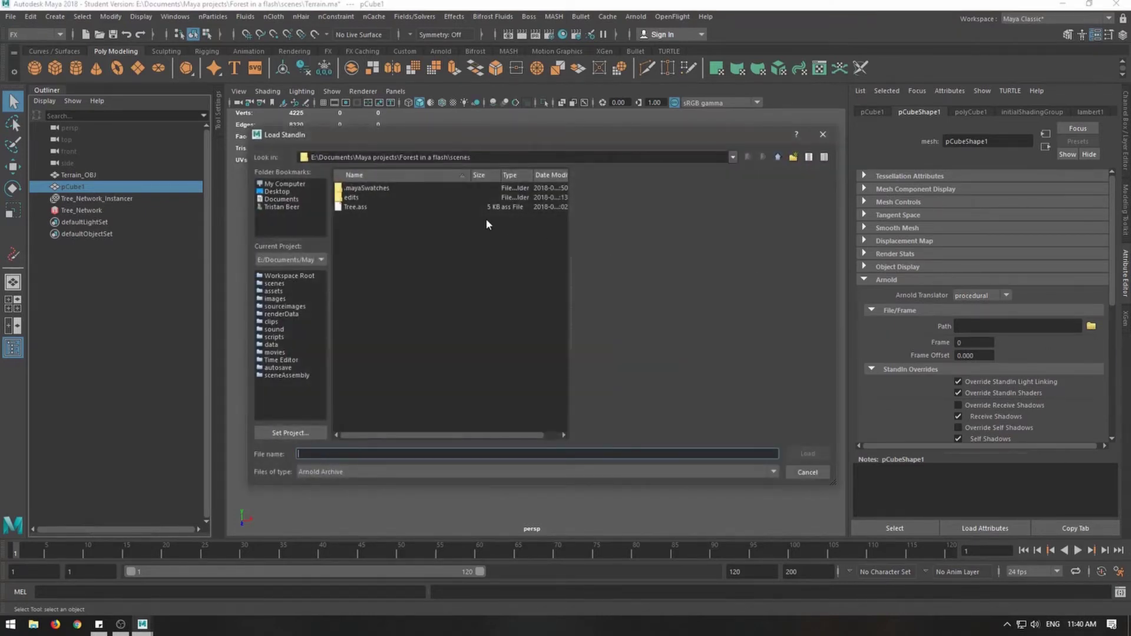
pyautogui.click(360, 207)
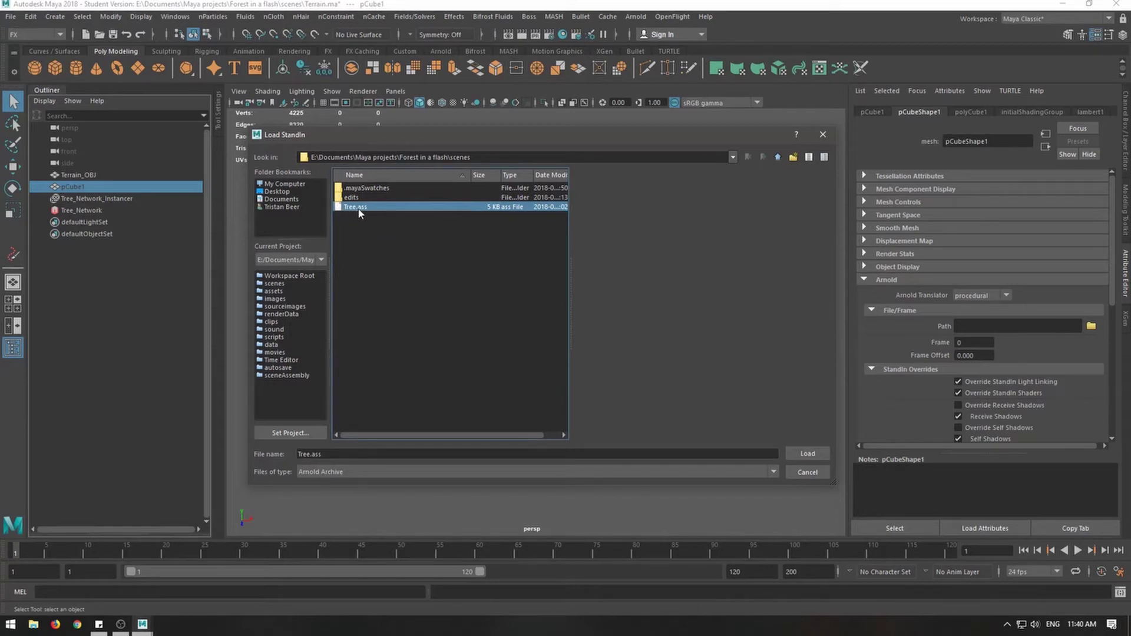
pyautogui.click(809, 454)
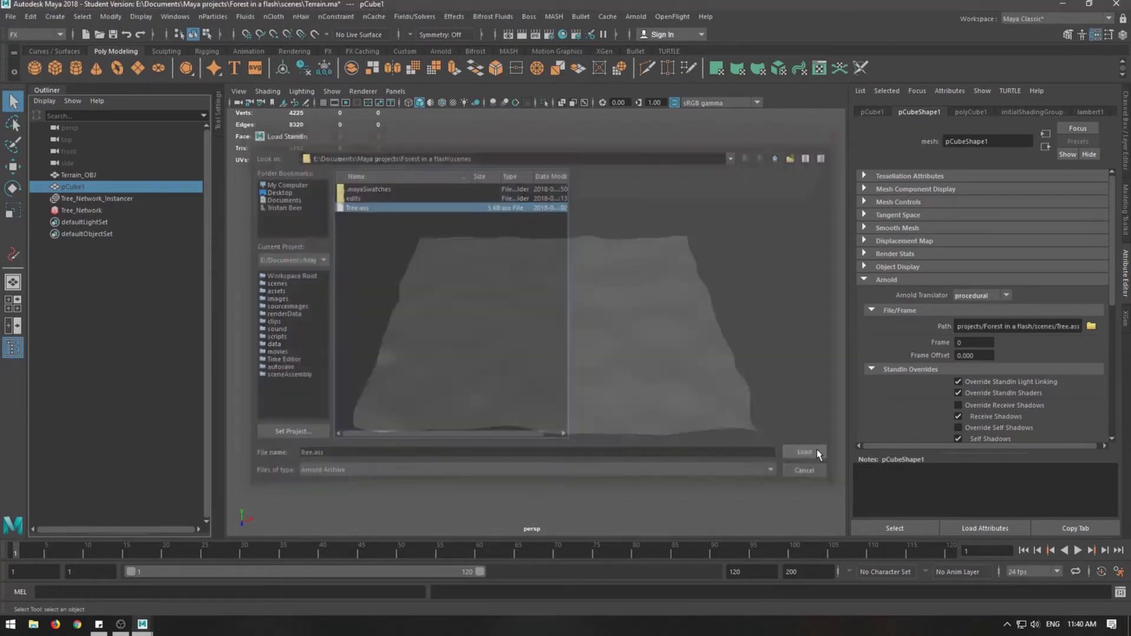
# - Add an Arnold Physical Sky to the scene and start a render of the terrain in Arnold RenderView
pyautogui.scroll(2, 605, 354)
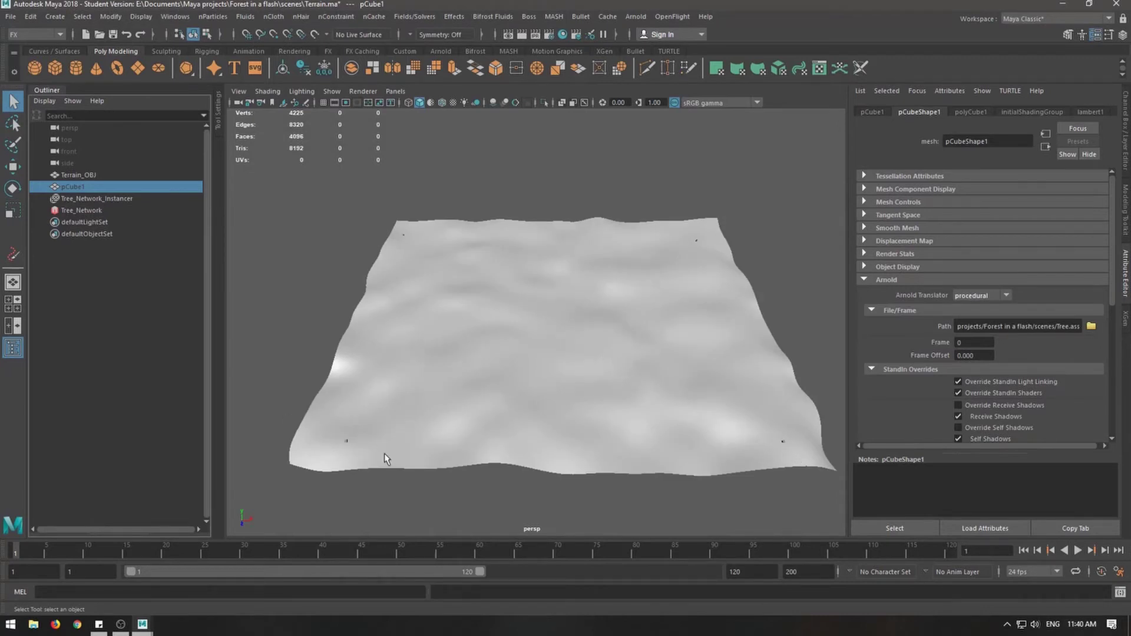
pyautogui.click(441, 52)
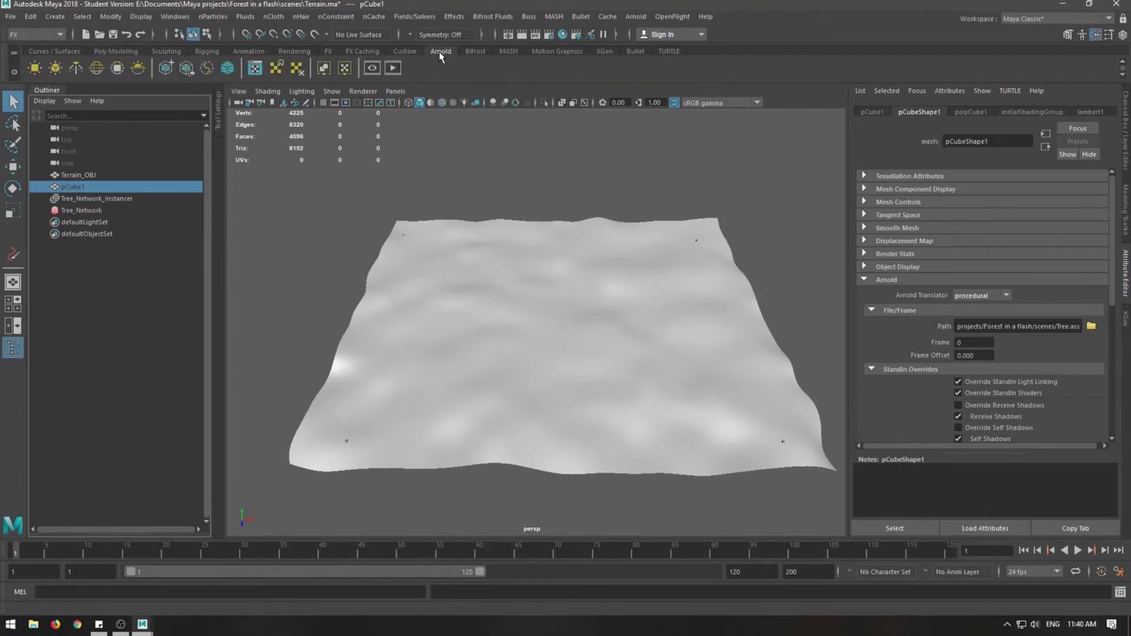
pyautogui.click(138, 68)
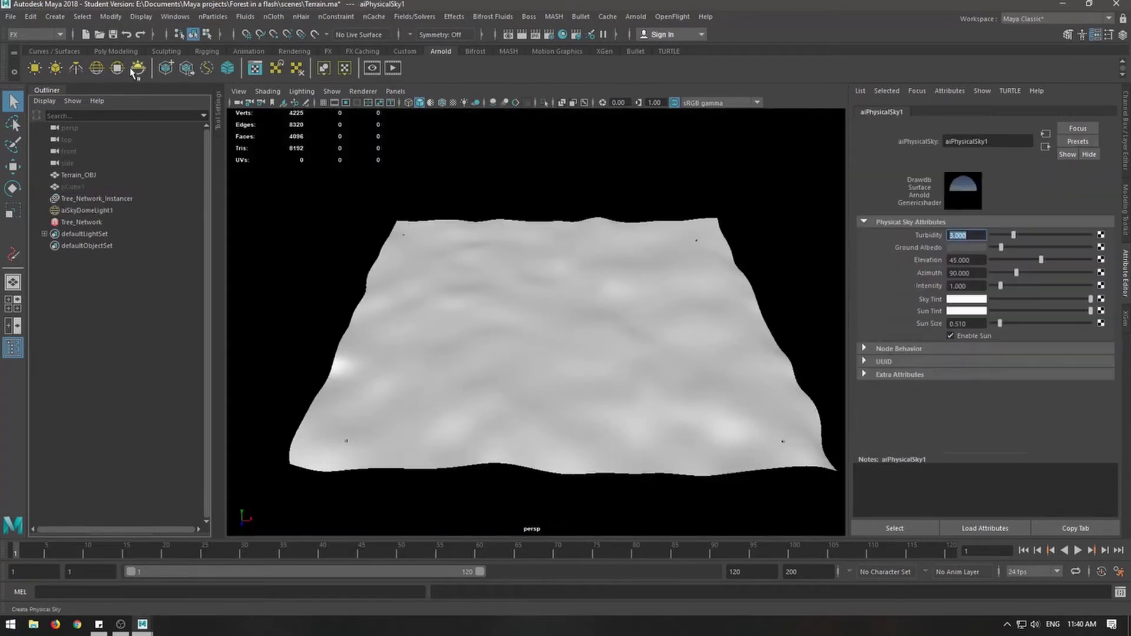
pyautogui.click(399, 75)
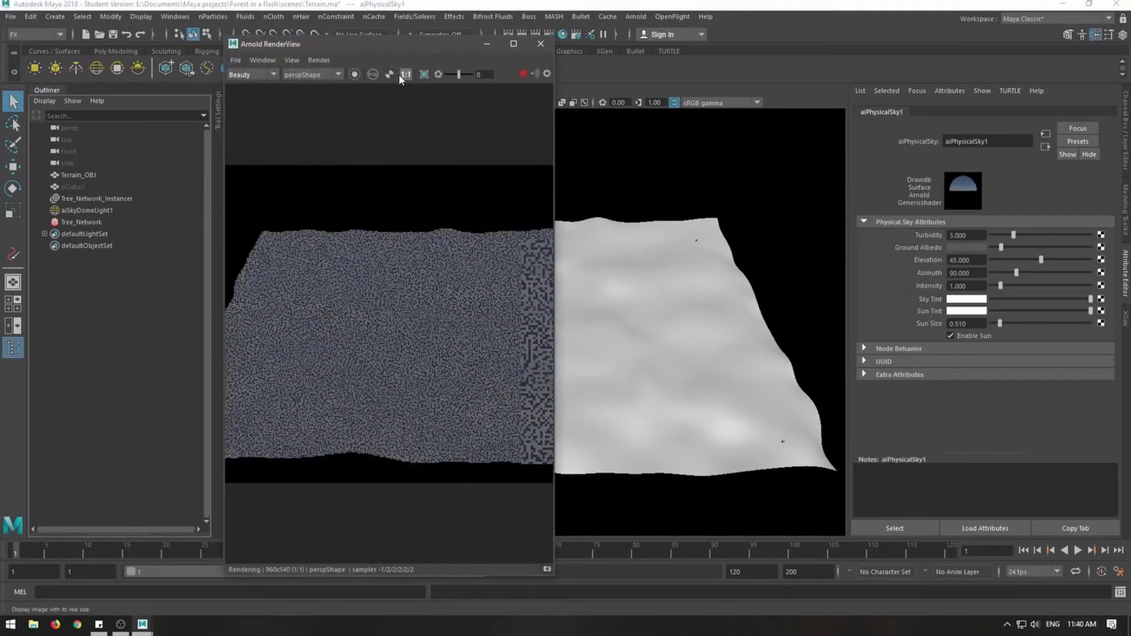
# - Examine the rendered stand-in trees at the terrain's corners from several angles in an enlarged Arnold RenderView, and close the render
pyautogui.keyDown('alt'); pyautogui.moveTo(660, 293); pyautogui.dragTo(803, 336); pyautogui.keyUp('alt')
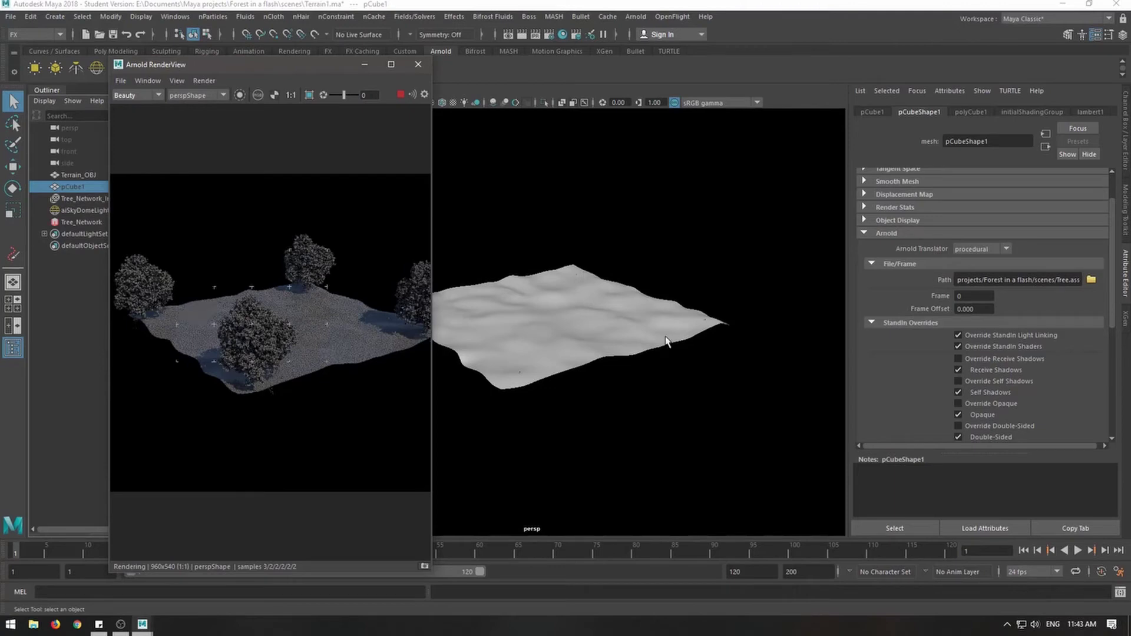
pyautogui.keyDown('alt'); pyautogui.moveTo(715, 346); pyautogui.dragTo(662, 345); pyautogui.keyUp('alt')
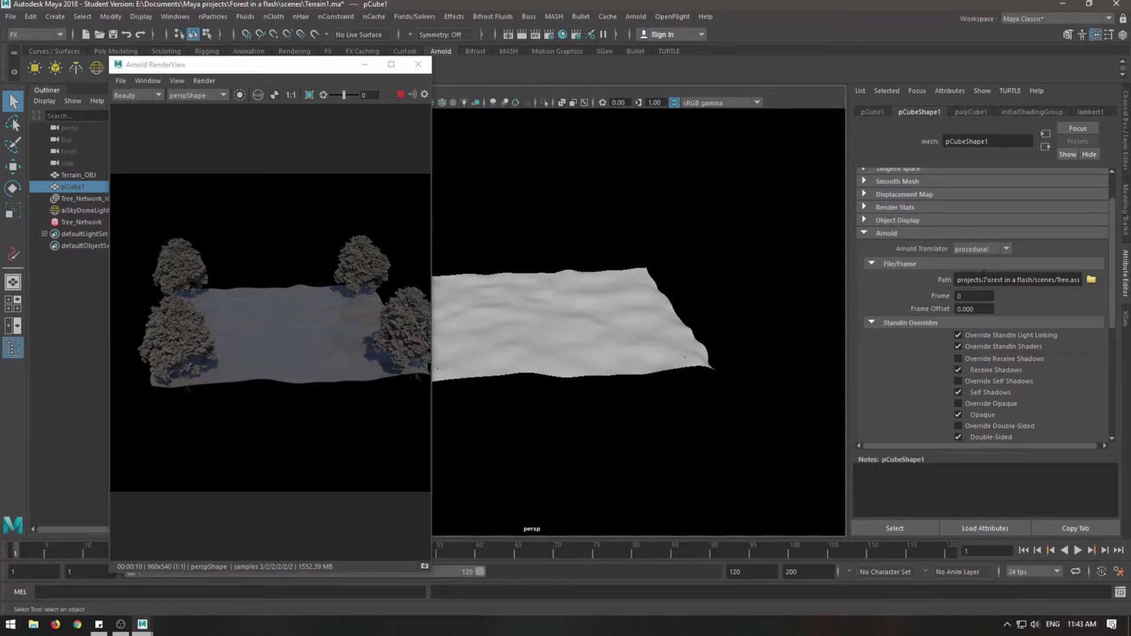
pyautogui.moveTo(290, 64); pyautogui.dragTo(399, 61)
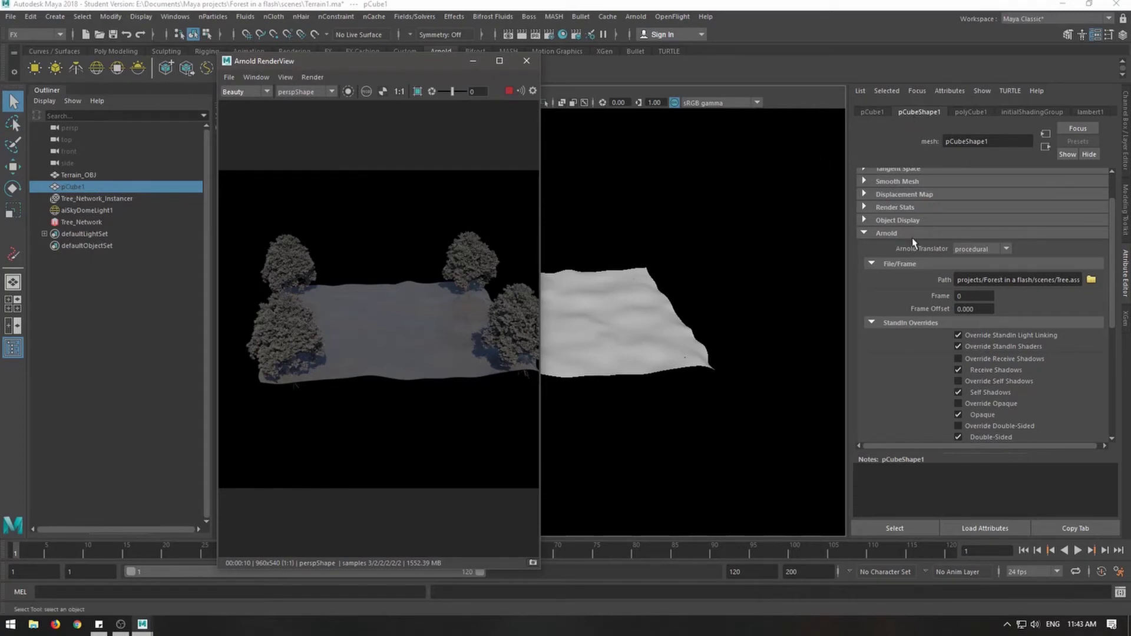
pyautogui.click(981, 249)
pyautogui.click(982, 251)
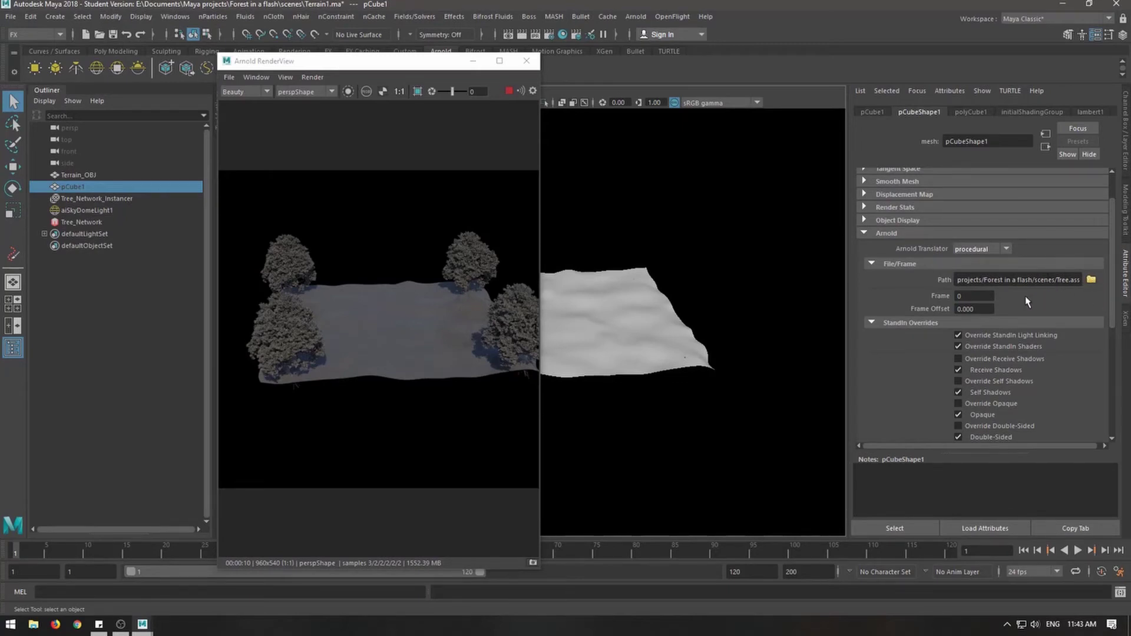
pyautogui.keyDown('alt'); pyautogui.moveTo(815, 324); pyautogui.dragTo(616, 242); pyautogui.keyUp('alt')
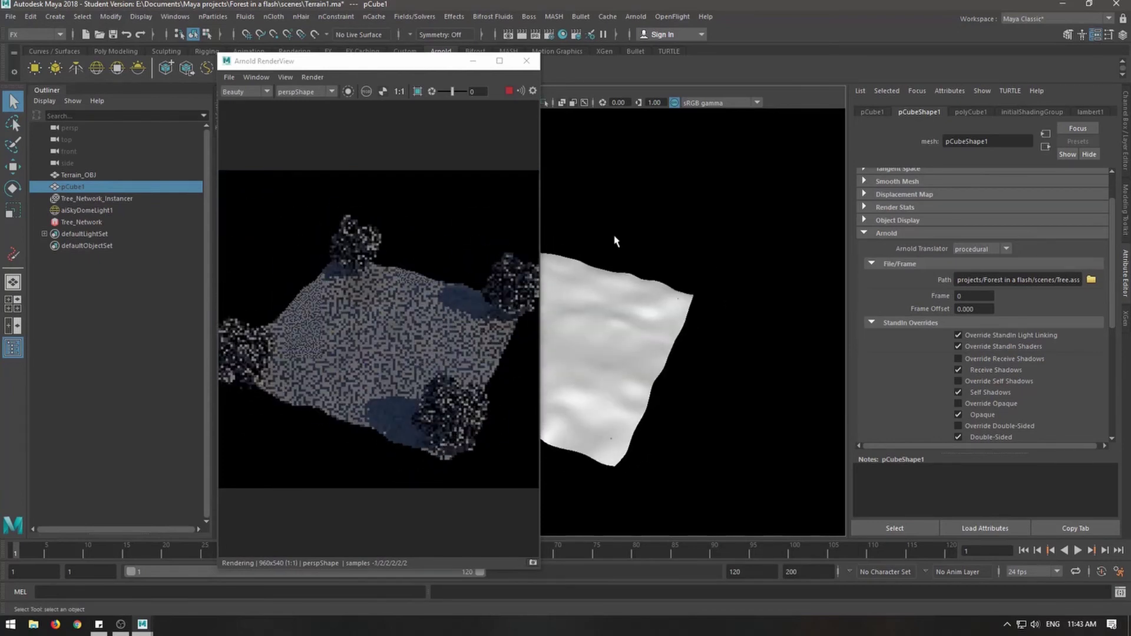
pyautogui.moveTo(417, 62); pyautogui.dragTo(683, 63)
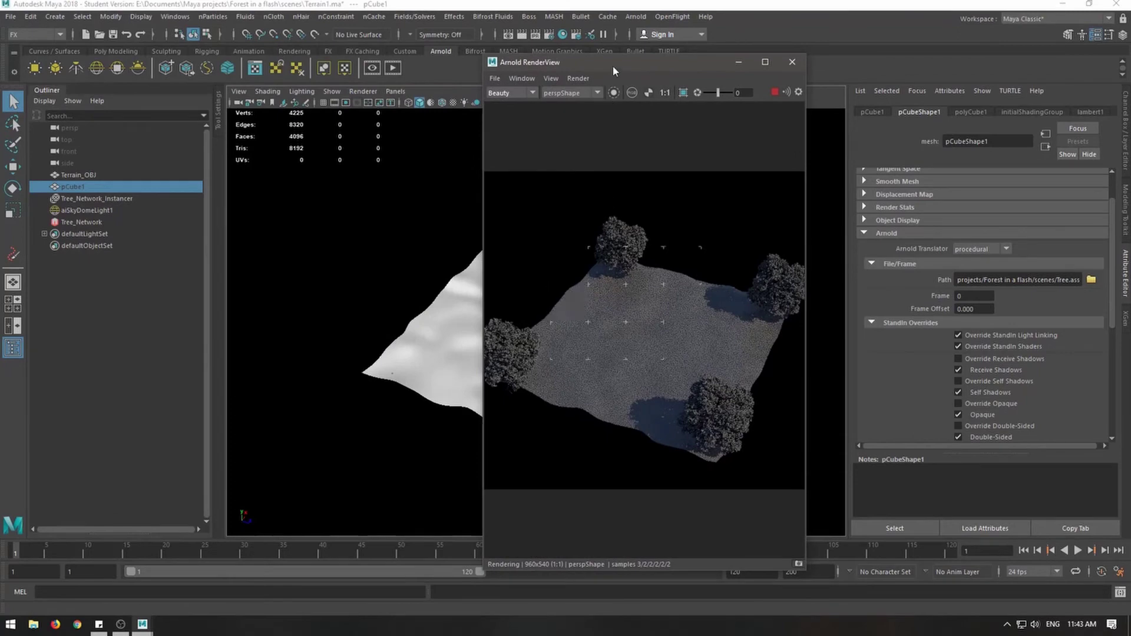
pyautogui.moveTo(610, 64); pyautogui.dragTo(260, 54)
pyautogui.moveTo(457, 205); pyautogui.dragTo(710, 211)
pyautogui.moveTo(446, 58); pyautogui.dragTo(350, 61)
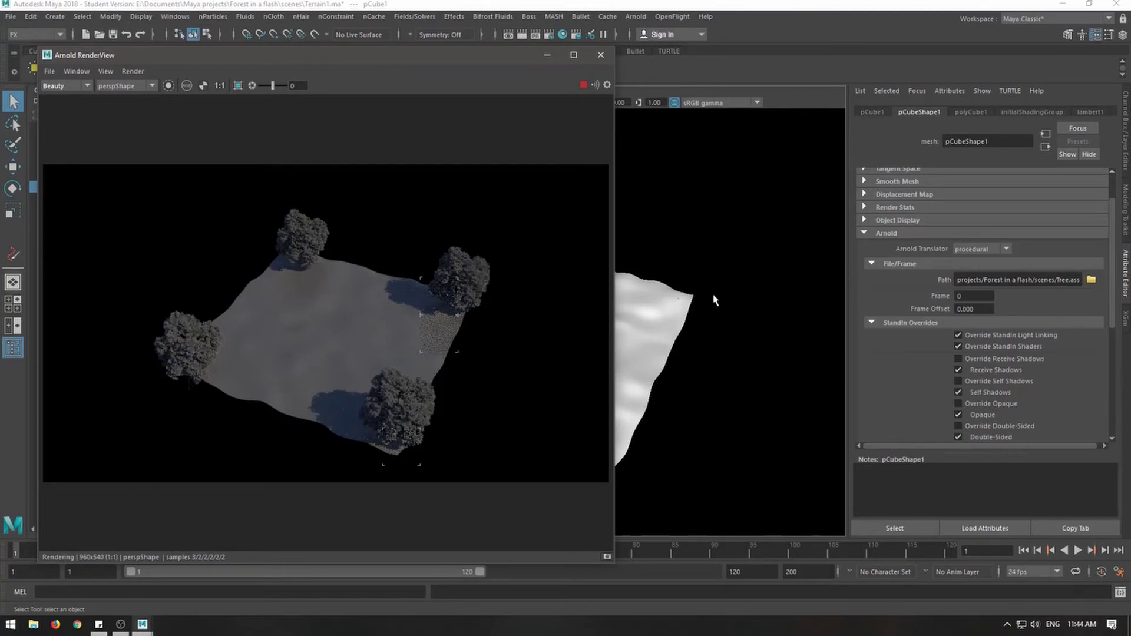
pyautogui.click(601, 54)
# - Place single instances around the middle of the terrain with the Tree_Network Placer's Add brush and render the scene again
pyautogui.keyDown('alt'); pyautogui.moveTo(651, 270); pyautogui.dragTo(651, 235); pyautogui.keyUp('alt')
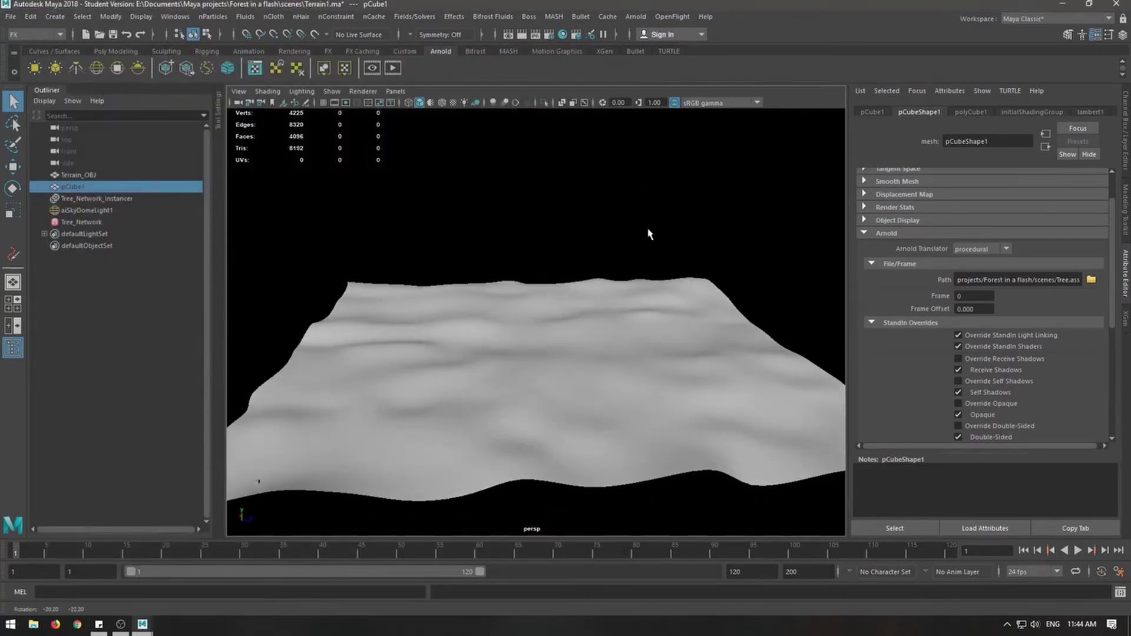
pyautogui.click(80, 223)
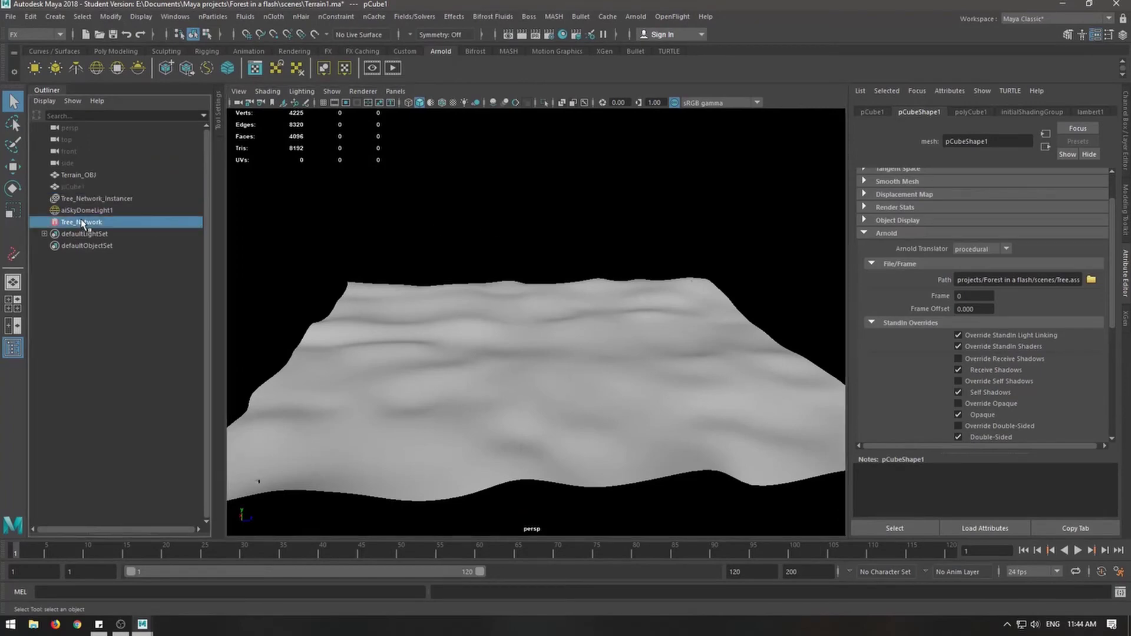
pyautogui.click(945, 113)
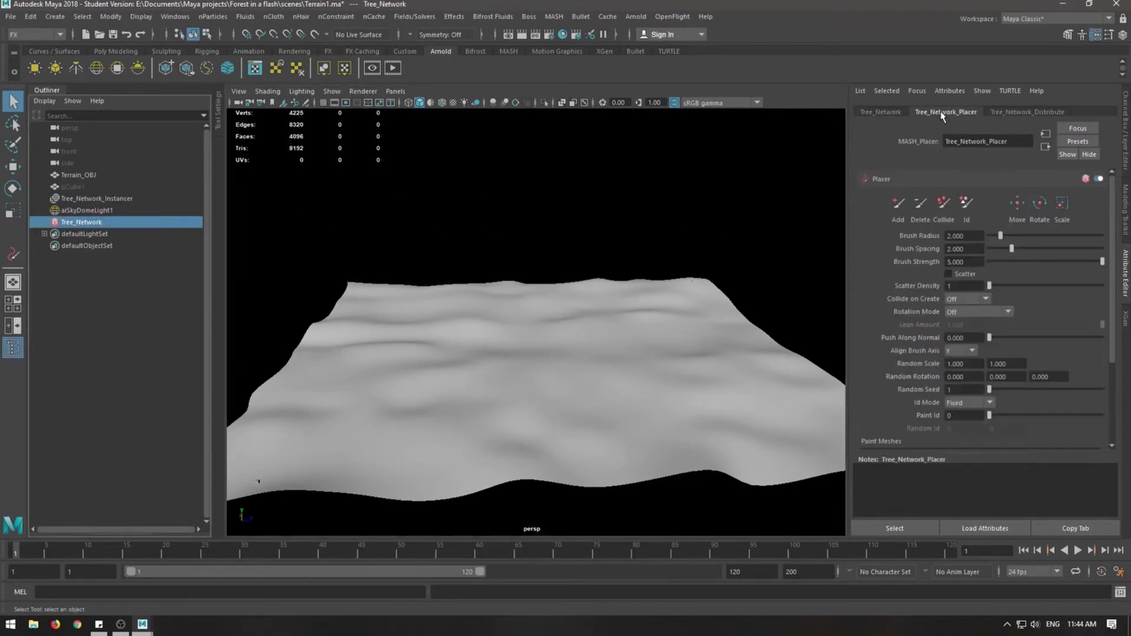
pyautogui.moveTo(802, 180)
pyautogui.keyDown('alt'); pyautogui.mouseDown()
pyautogui.moveTo(636, 270)
pyautogui.moveTo(660, 277)
pyautogui.mouseUp(); pyautogui.keyUp('alt')
pyautogui.click(897, 206)
pyautogui.click(465, 348)
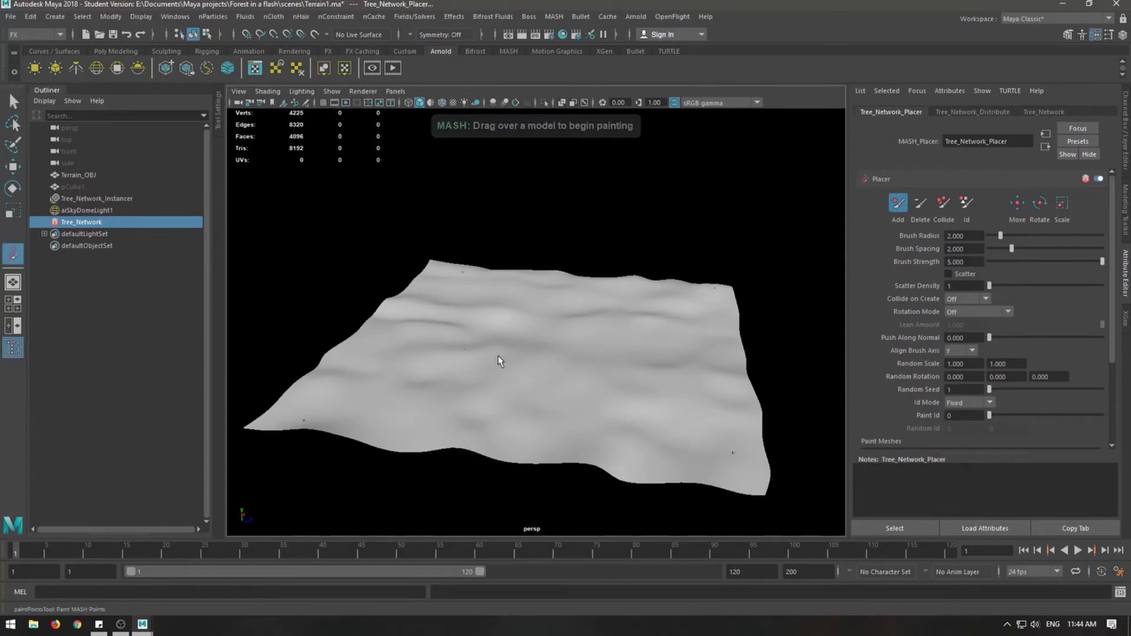
pyautogui.click(576, 302)
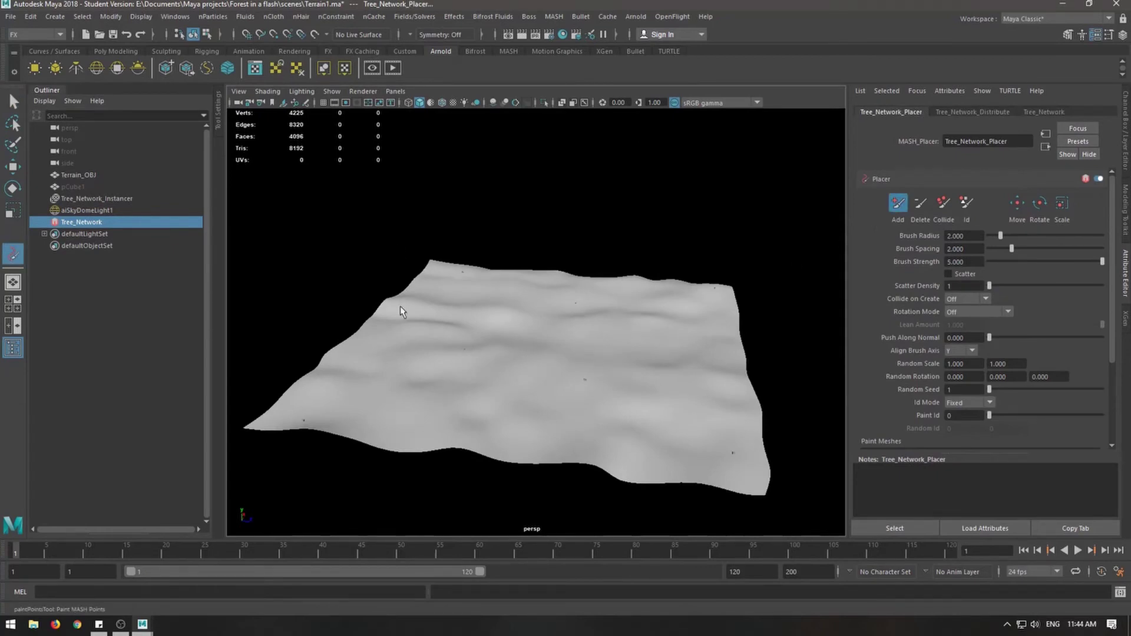
pyautogui.click(393, 68)
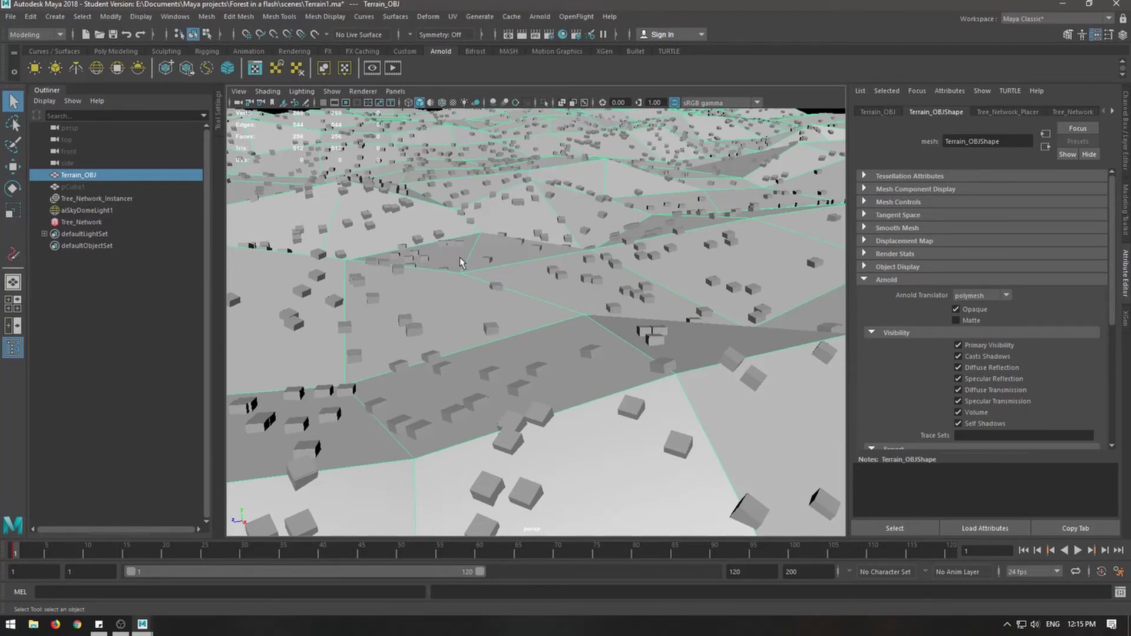
# - Compare the terrain with and without smooth mesh preview, checking close up how the painted cubes sit on its surface
pyautogui.press('3')
pyautogui.keyDown('alt'); pyautogui.moveTo(551, 335); pyautogui.dragTo(577, 347); pyautogui.keyUp('alt')
pyautogui.scroll(5, 569, 348)
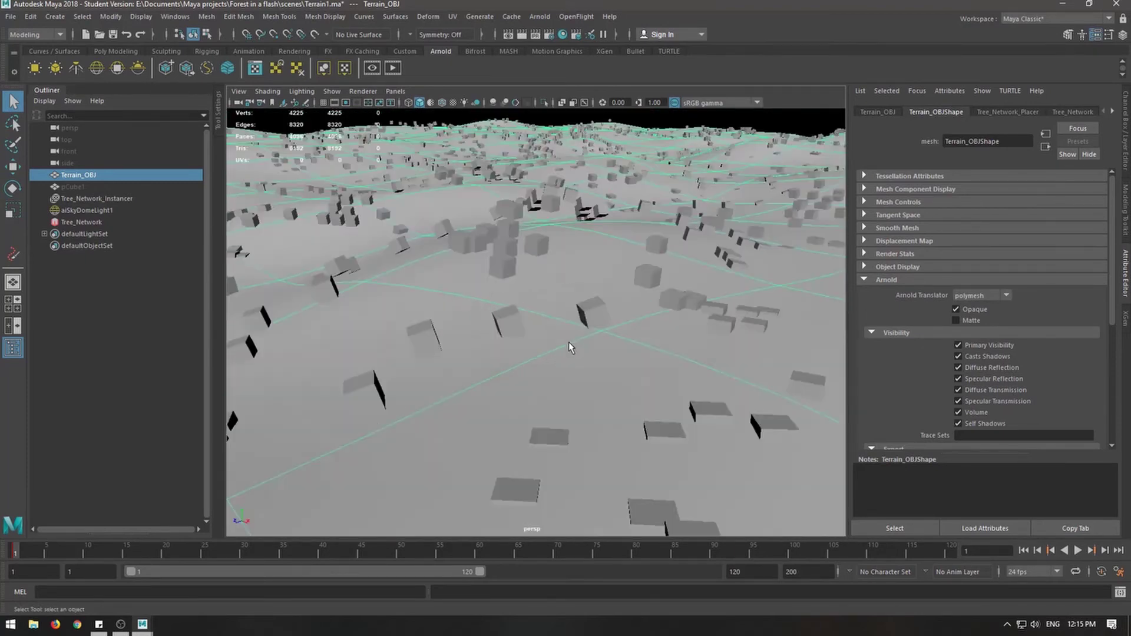
pyautogui.scroll(5, 564, 337)
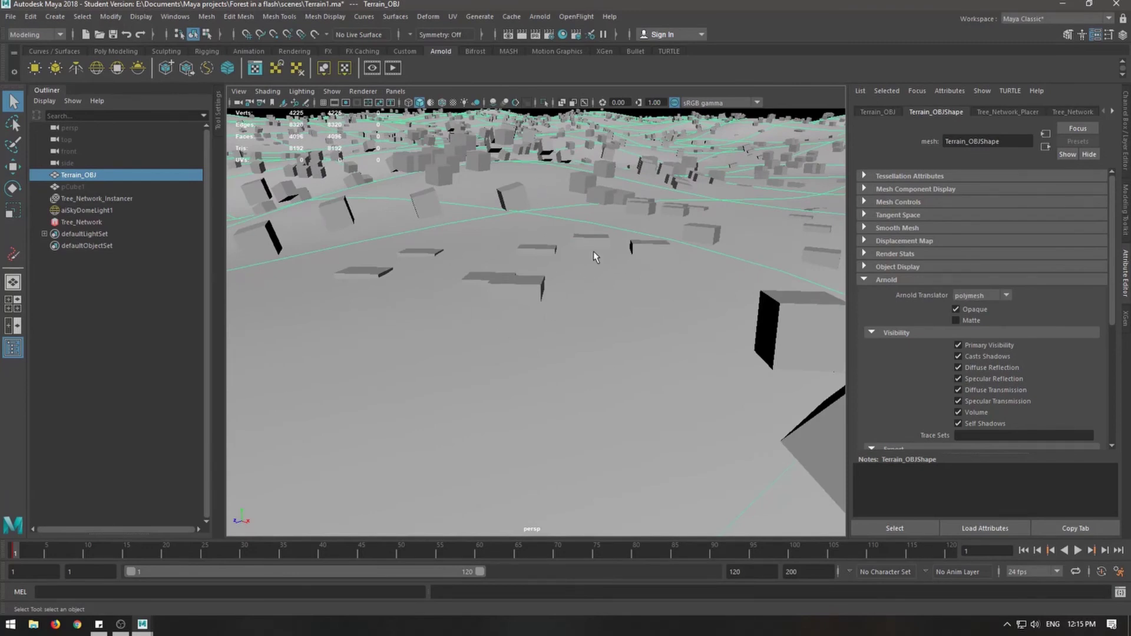
pyautogui.press('1')
pyautogui.scroll(-10, 591, 254)
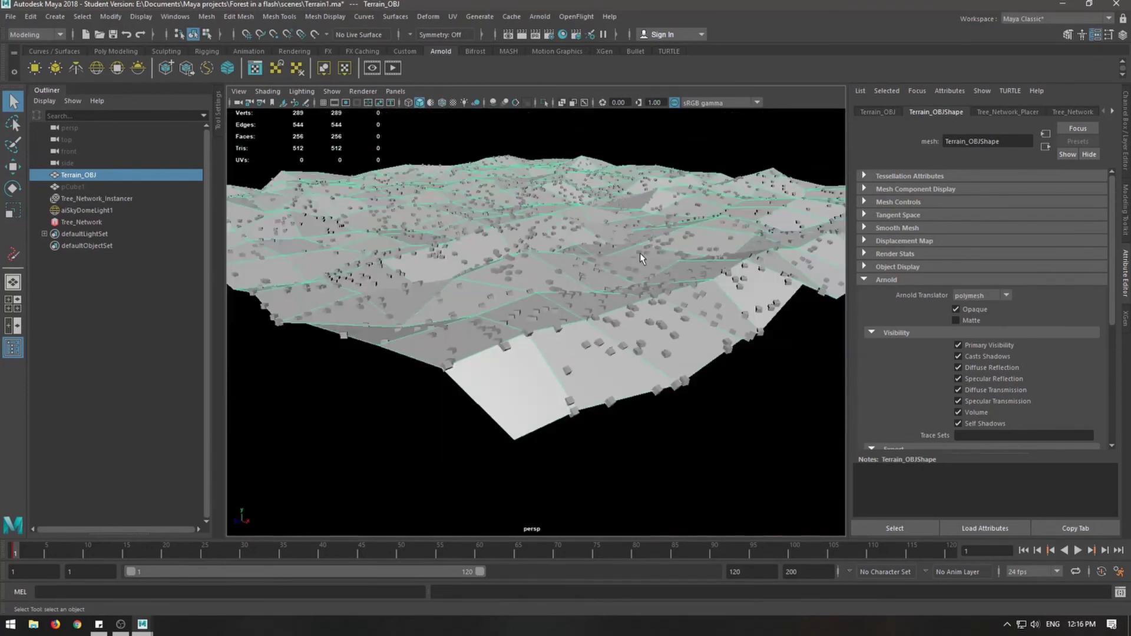
pyautogui.scroll(3, 640, 253)
pyautogui.press('3')
pyautogui.press('1')
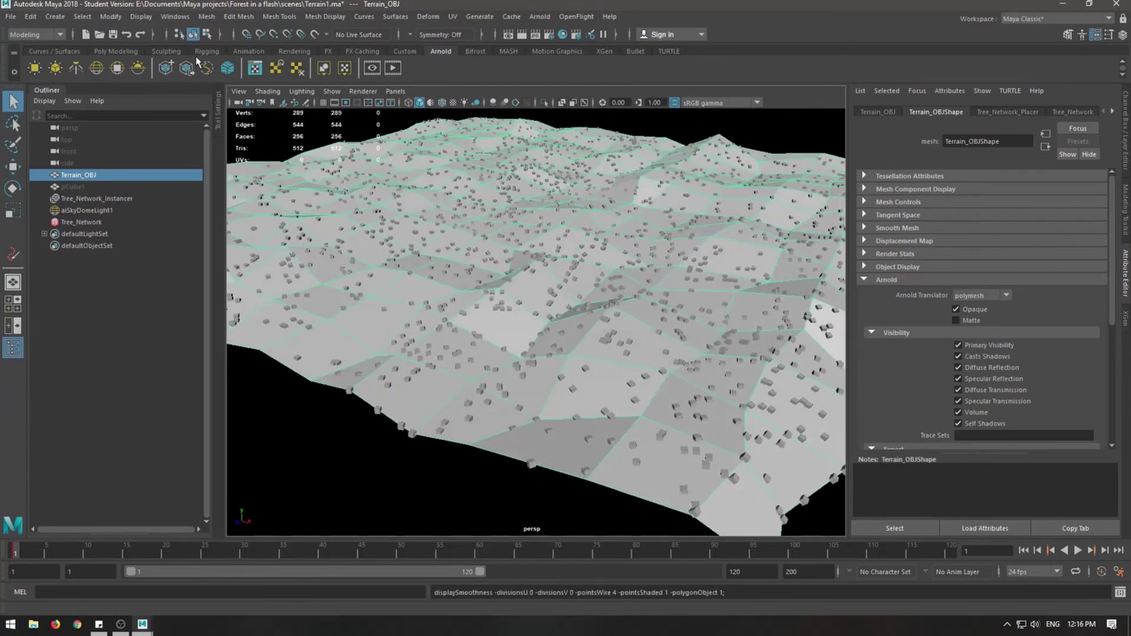
pyautogui.click(207, 17)
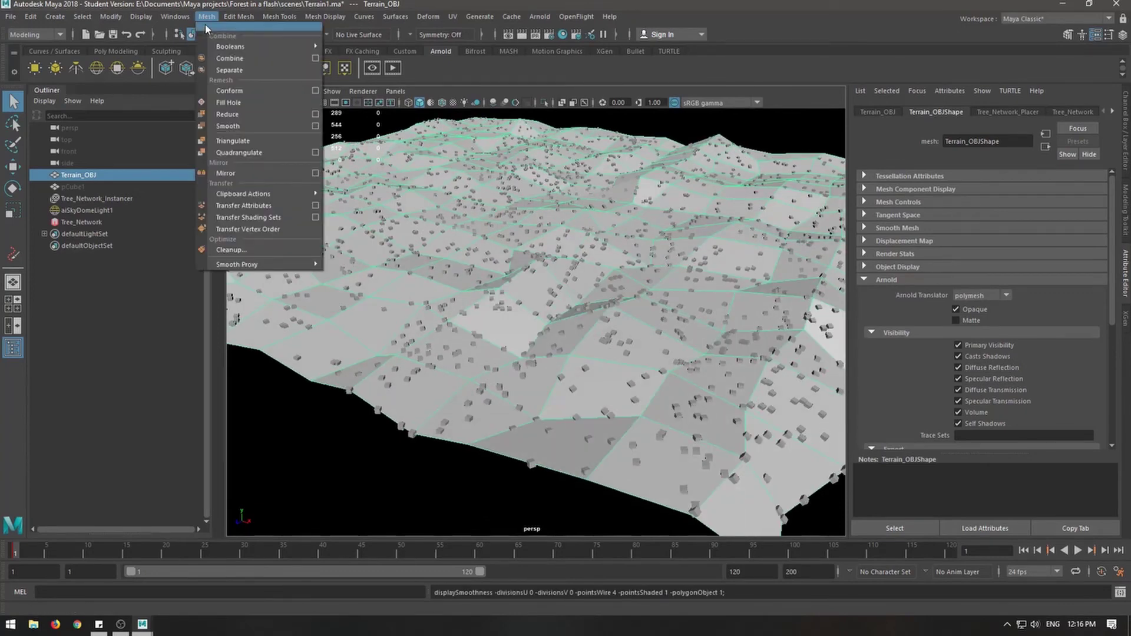
pyautogui.click(315, 126)
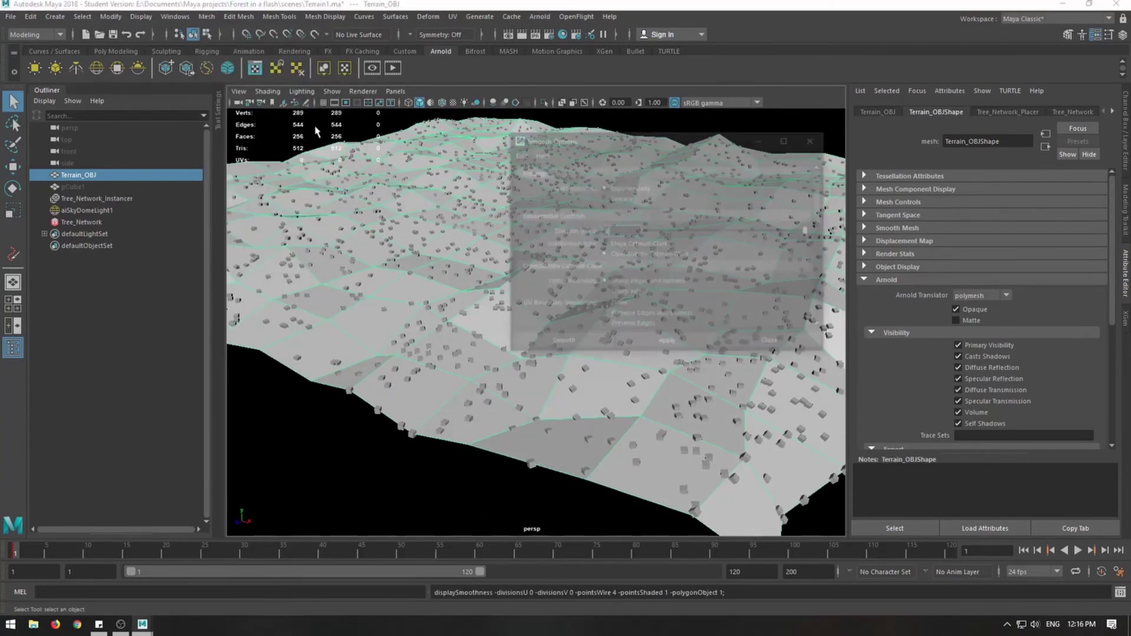
pyautogui.click(815, 138)
# - Switch the terrain between its unsmoothed mesh and the smooth preview with cage to examine the cubes' placement against both
pyautogui.press('2')
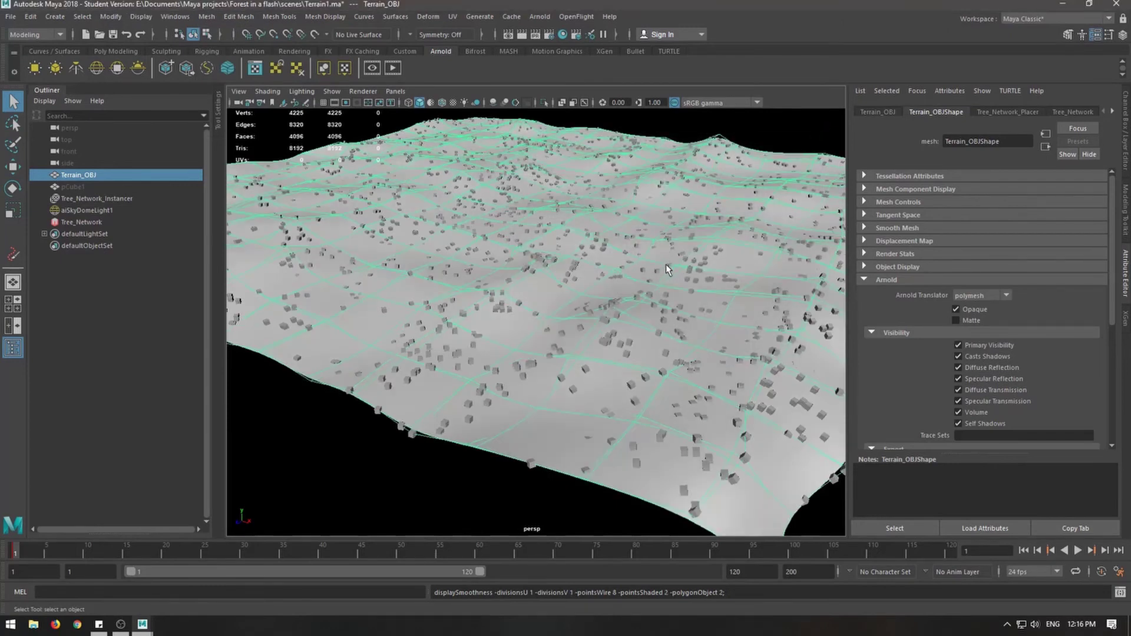
pyautogui.press('1')
pyautogui.press('2')
pyautogui.scroll(-3, 615, 277)
pyautogui.keyDown('alt'); pyautogui.moveTo(574, 296); pyautogui.dragTo(594, 316); pyautogui.keyUp('alt')
pyautogui.press('1')
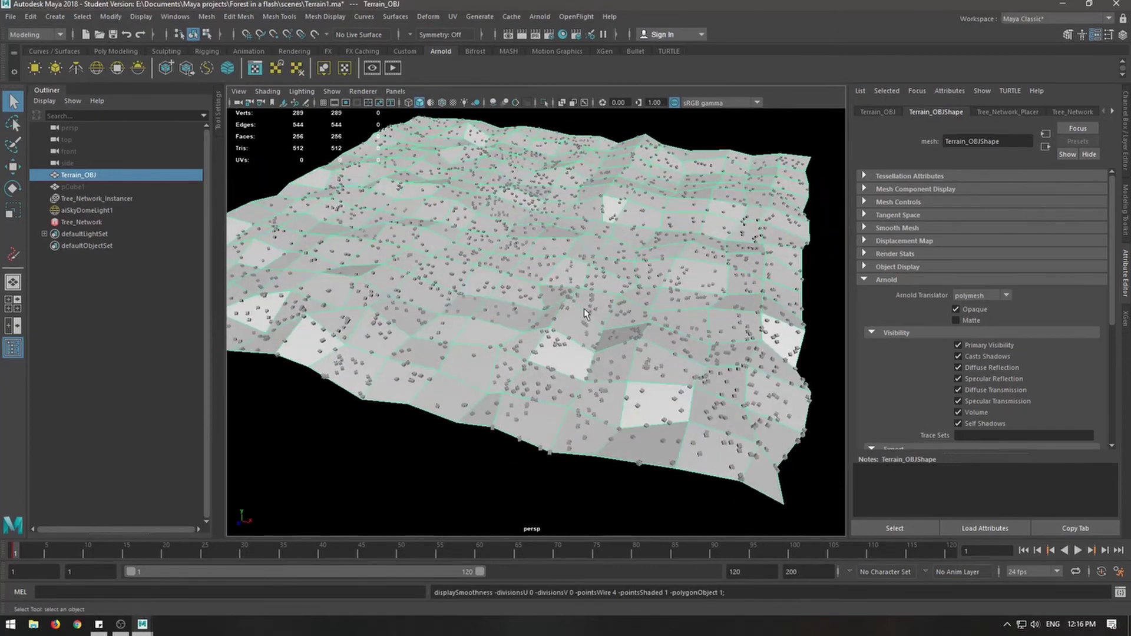
pyautogui.press('2')
pyautogui.scroll(5, 565, 312)
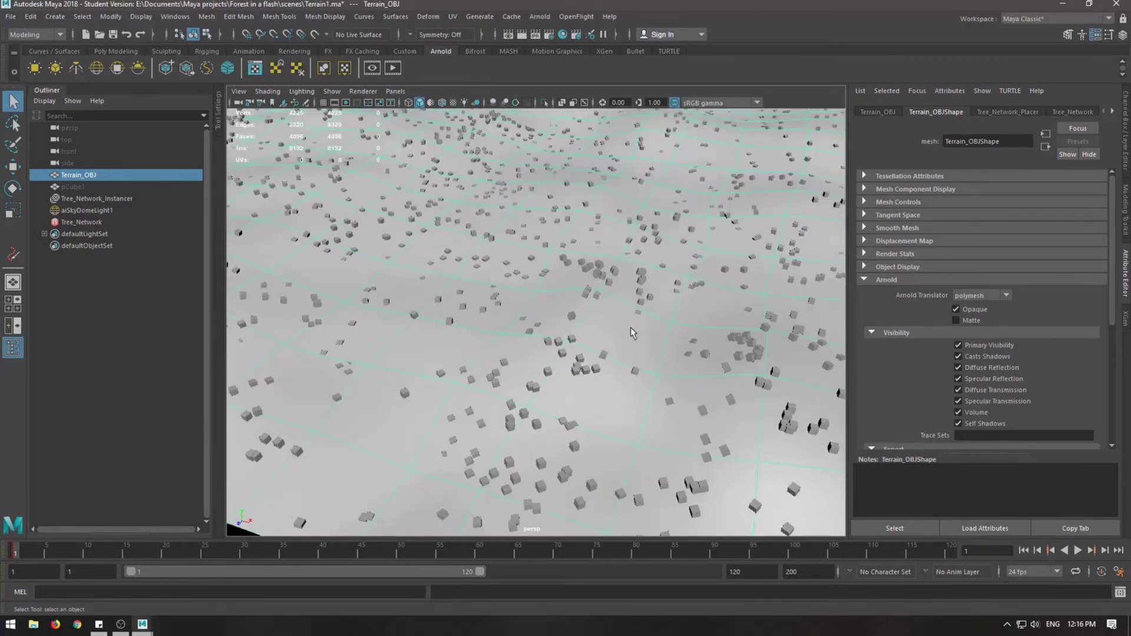
# - Switch the terrain from its smooth preview back to the unsmoothed mesh and examine how the cubes sit on its faces
pyautogui.keyDown('alt'); pyautogui.moveTo(560, 306); pyautogui.dragTo(583, 324); pyautogui.keyUp('alt')
pyautogui.scroll(5, 586, 324)
pyautogui.press('3')
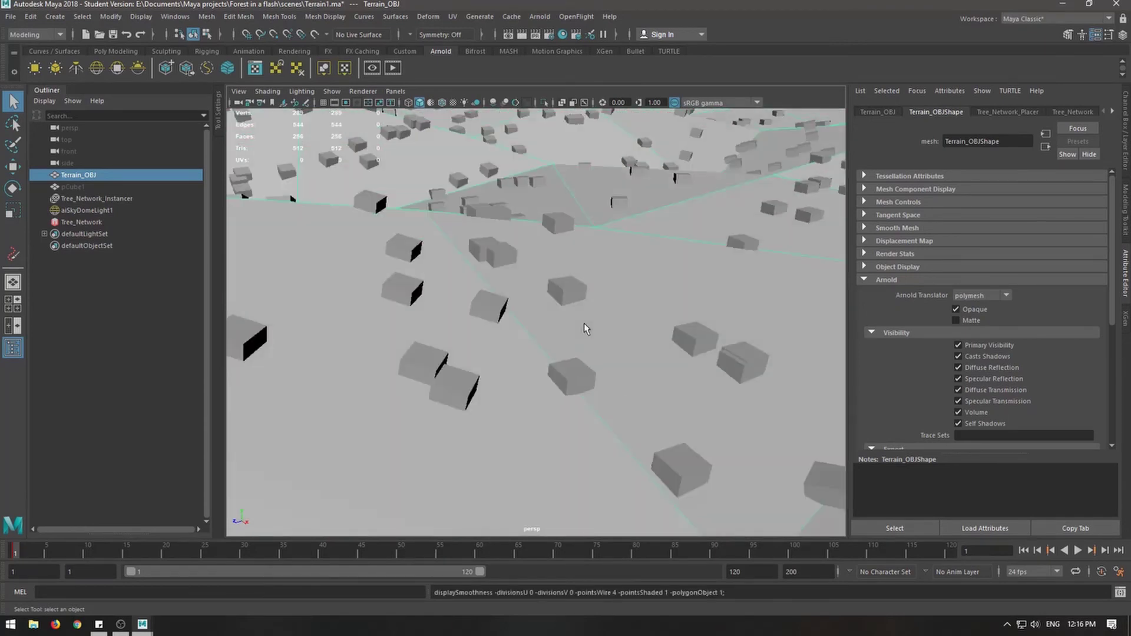
pyautogui.press('1')
pyautogui.scroll(-6, 750, 360)
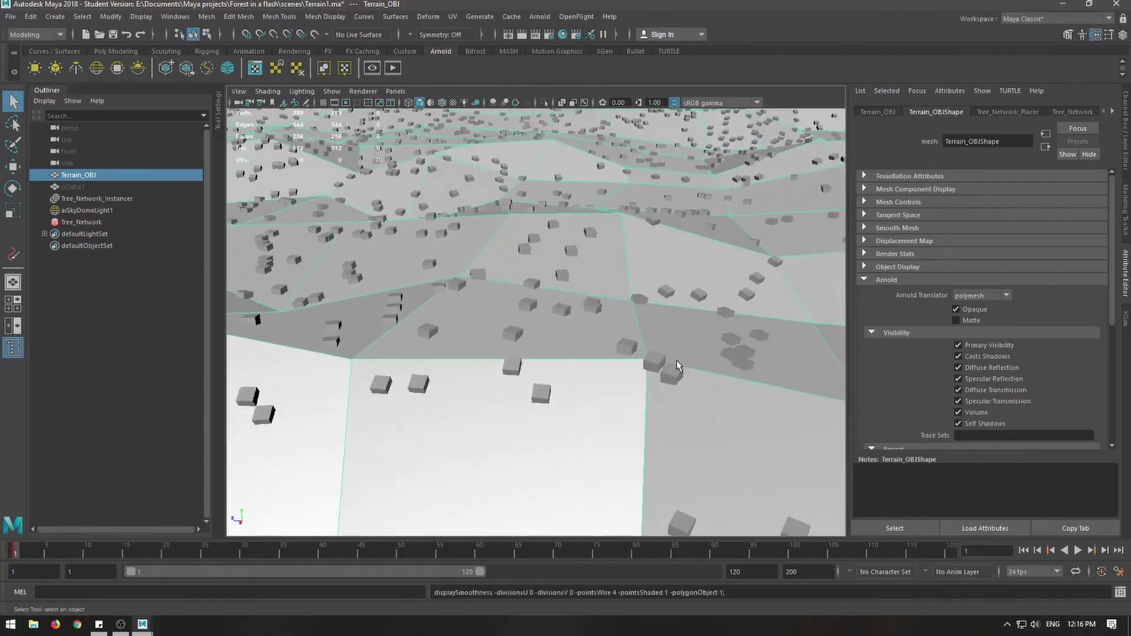
pyautogui.scroll(-8, 678, 363)
pyautogui.keyDown('alt'); pyautogui.moveTo(679, 360); pyautogui.dragTo(630, 373); pyautogui.keyUp('alt')
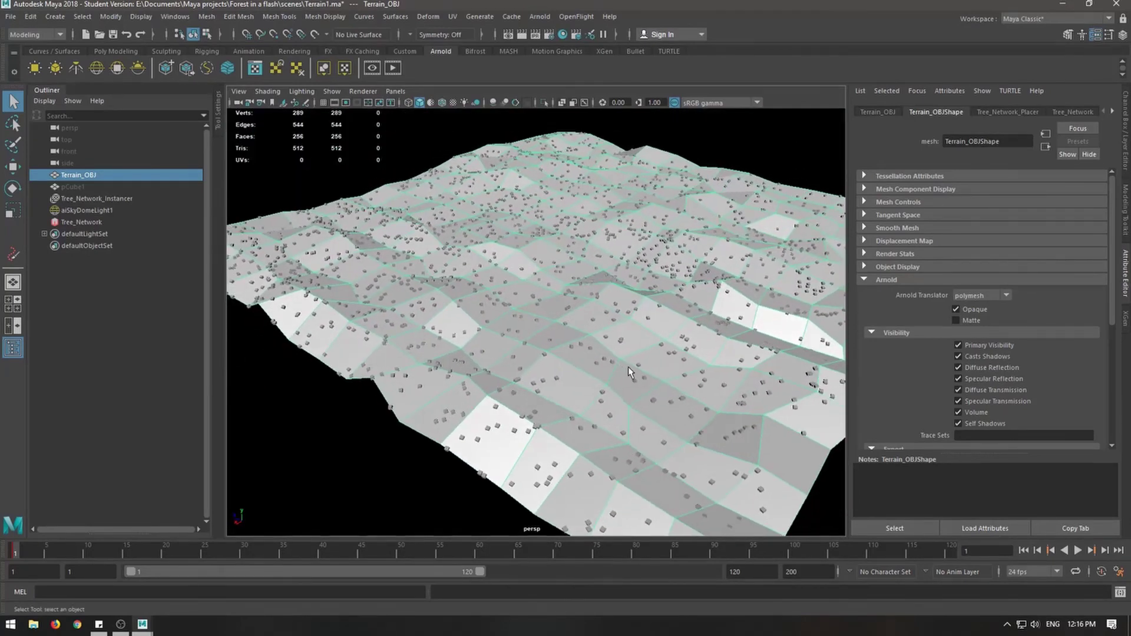
pyautogui.keyDown('alt'); pyautogui.moveTo(628, 367); pyautogui.dragTo(522, 299, button='middle'); pyautogui.keyUp('alt')
# - Render the unsmoothed terrain in Arnold RenderView, examine the stand-in trees close up, and close the render
pyautogui.click(391, 72)
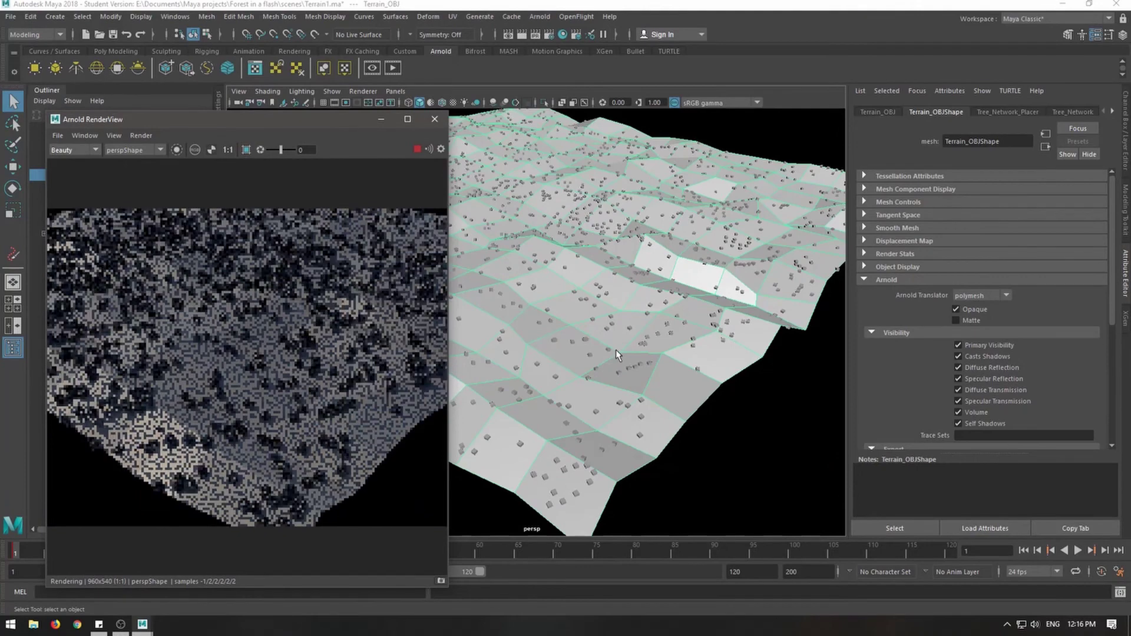
pyautogui.scroll(8, 597, 344)
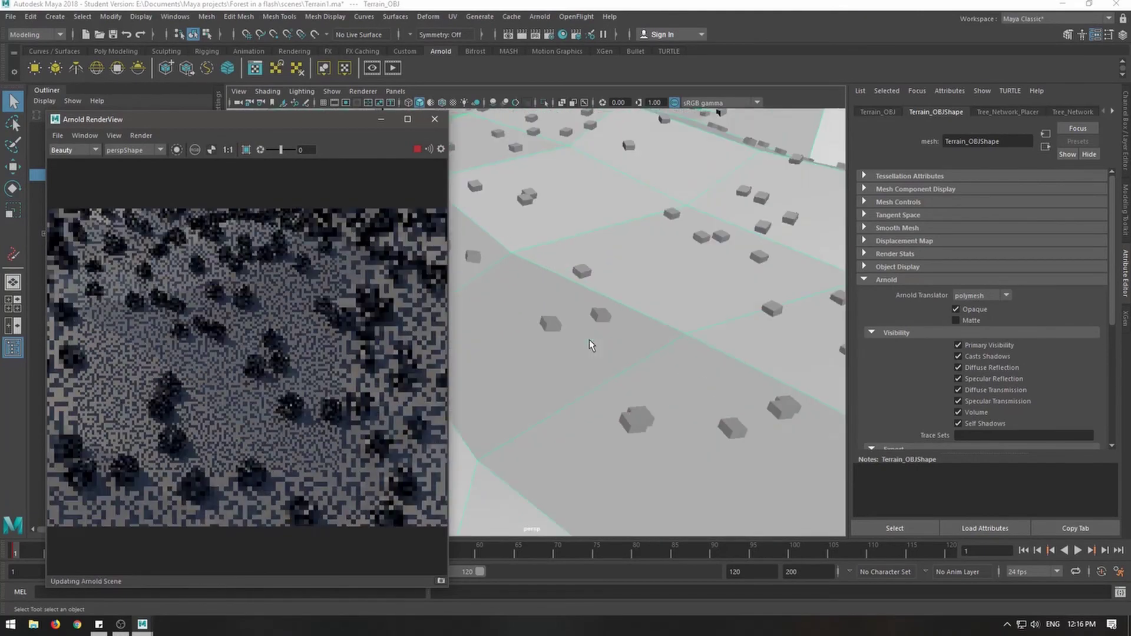
pyautogui.scroll(5, 597, 341)
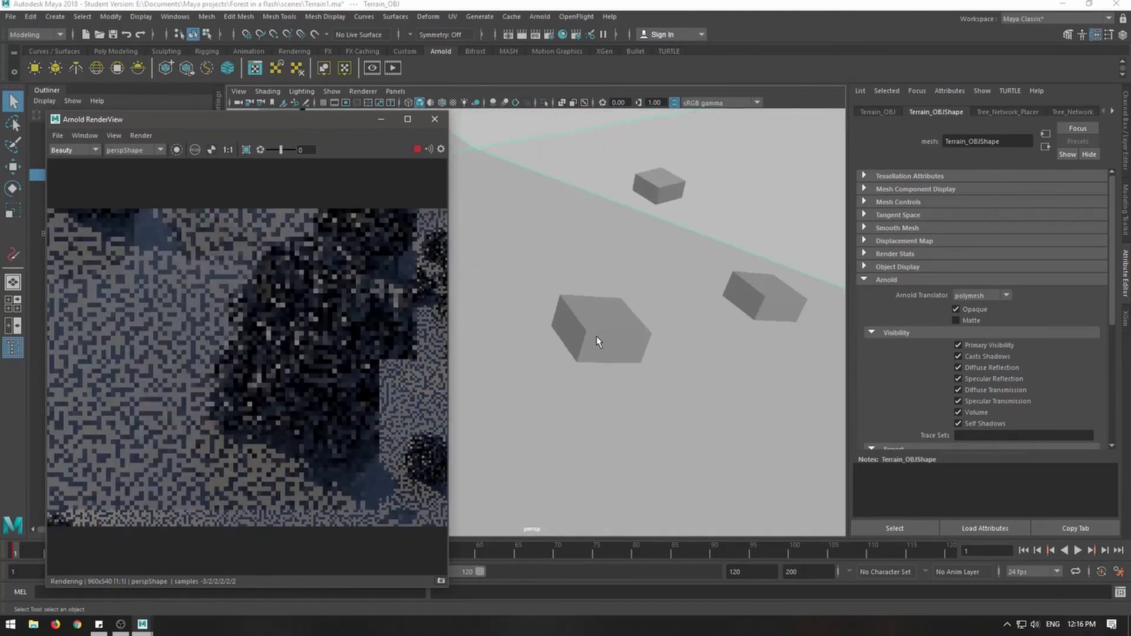
pyautogui.scroll(-10, 613, 342)
pyautogui.scroll(4, 629, 337)
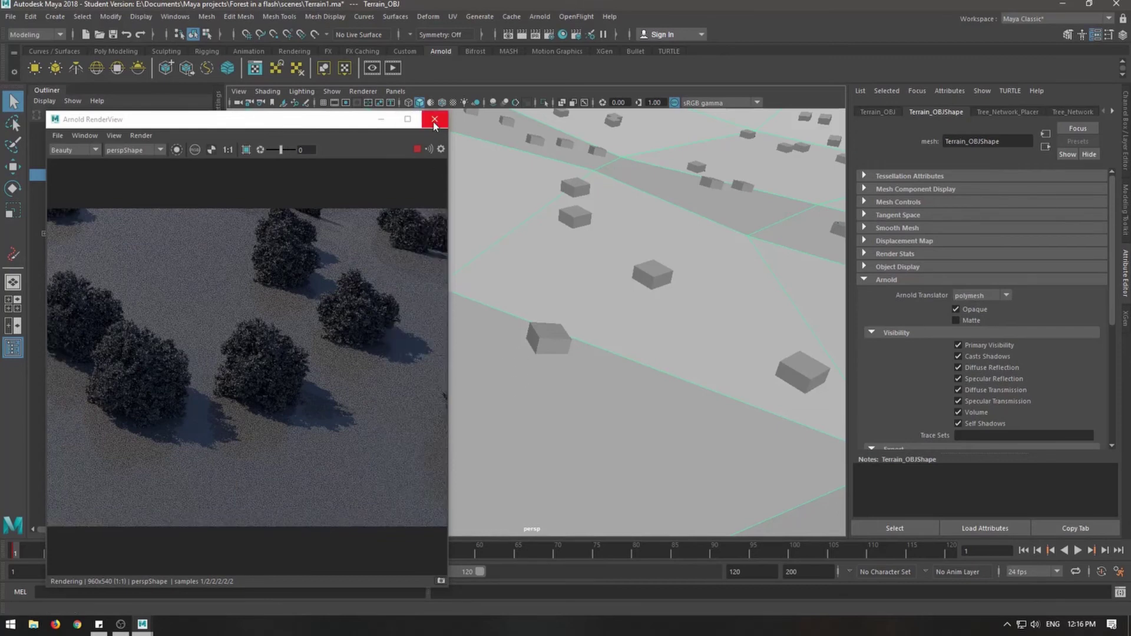
pyautogui.click(434, 121)
# - Examine the distribution of cubes over the whole unsmoothed terrain from several angles, including from above, with a brief Arnold render
pyautogui.scroll(-5, 528, 327)
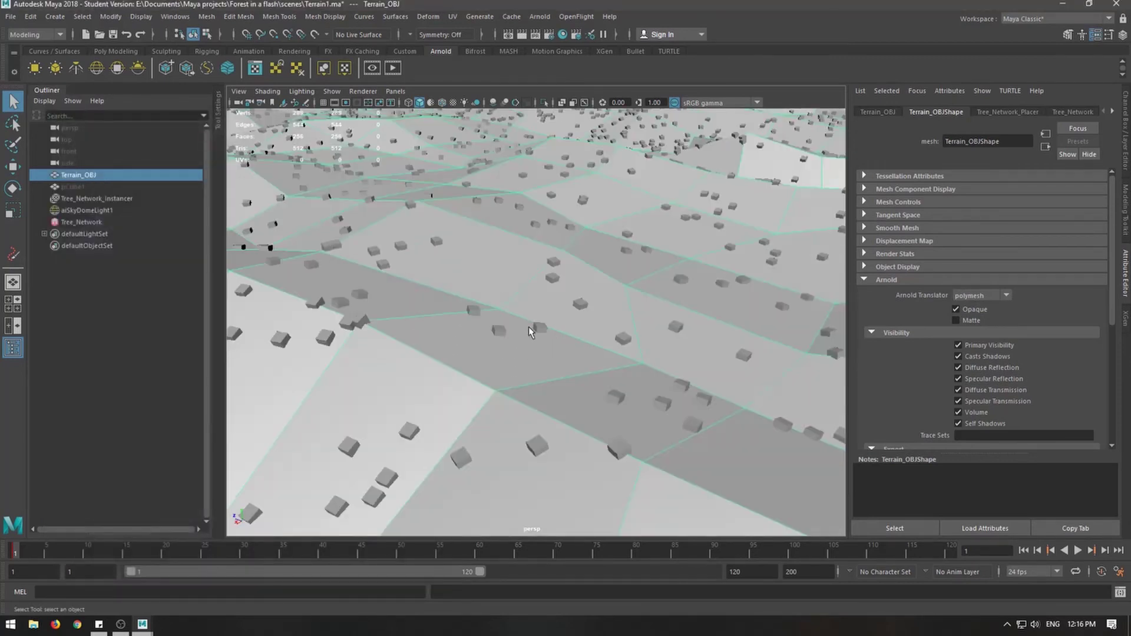
pyautogui.keyDown('alt'); pyautogui.moveTo(528, 327); pyautogui.dragTo(437, 298); pyautogui.keyUp('alt')
pyautogui.scroll(3, 444, 300)
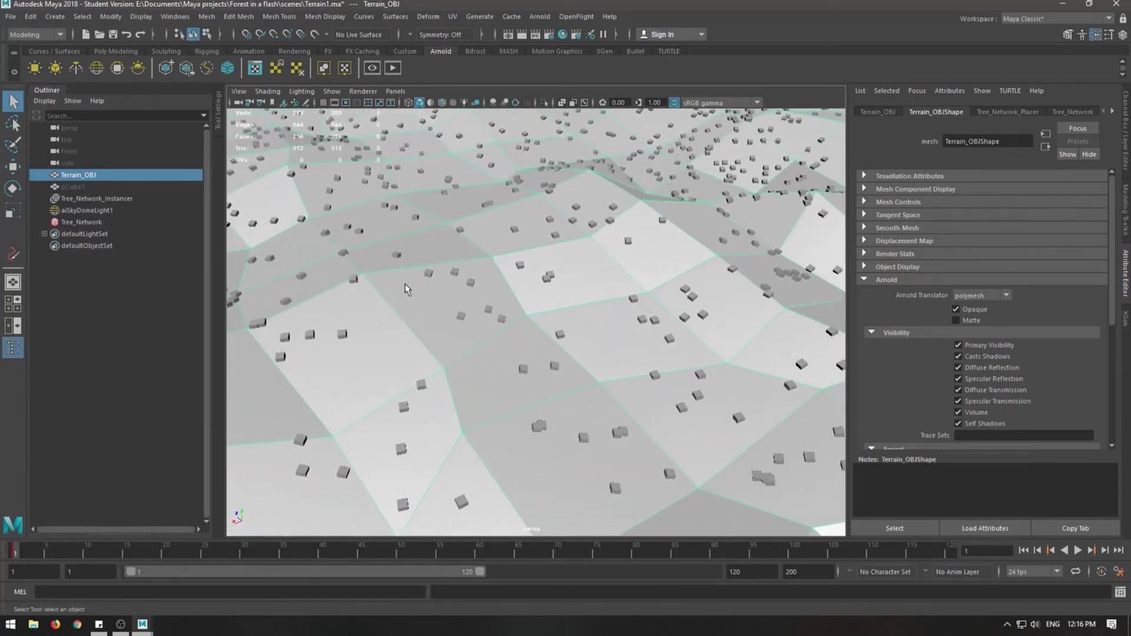
pyautogui.scroll(-5, 443, 343)
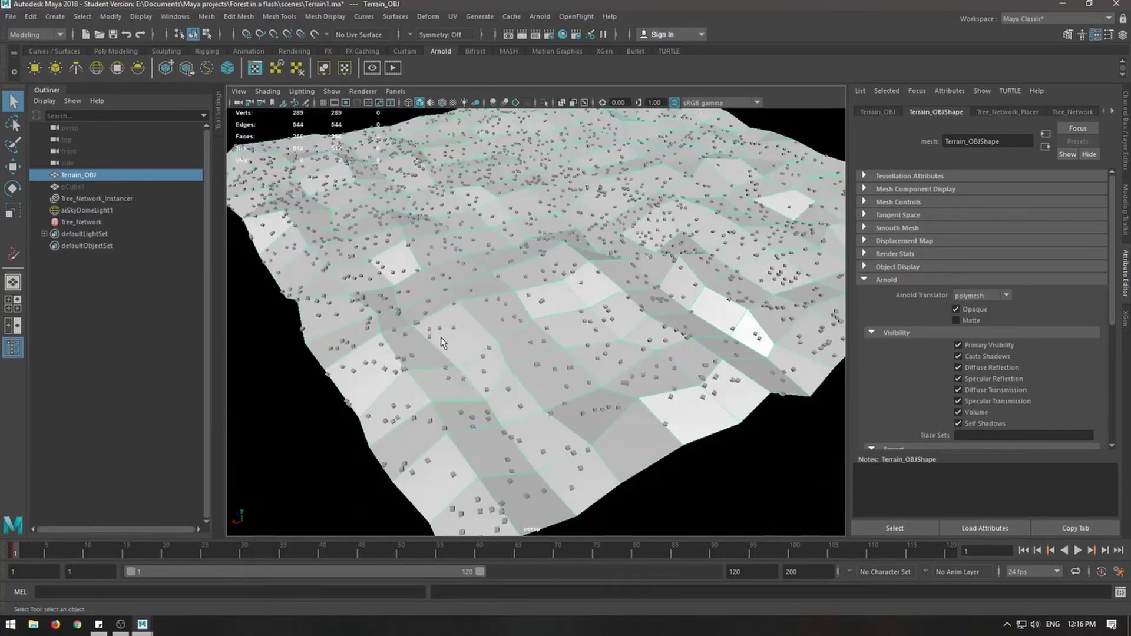
pyautogui.keyDown('alt'); pyautogui.moveTo(496, 313); pyautogui.dragTo(569, 342); pyautogui.keyUp('alt')
pyautogui.press('space')
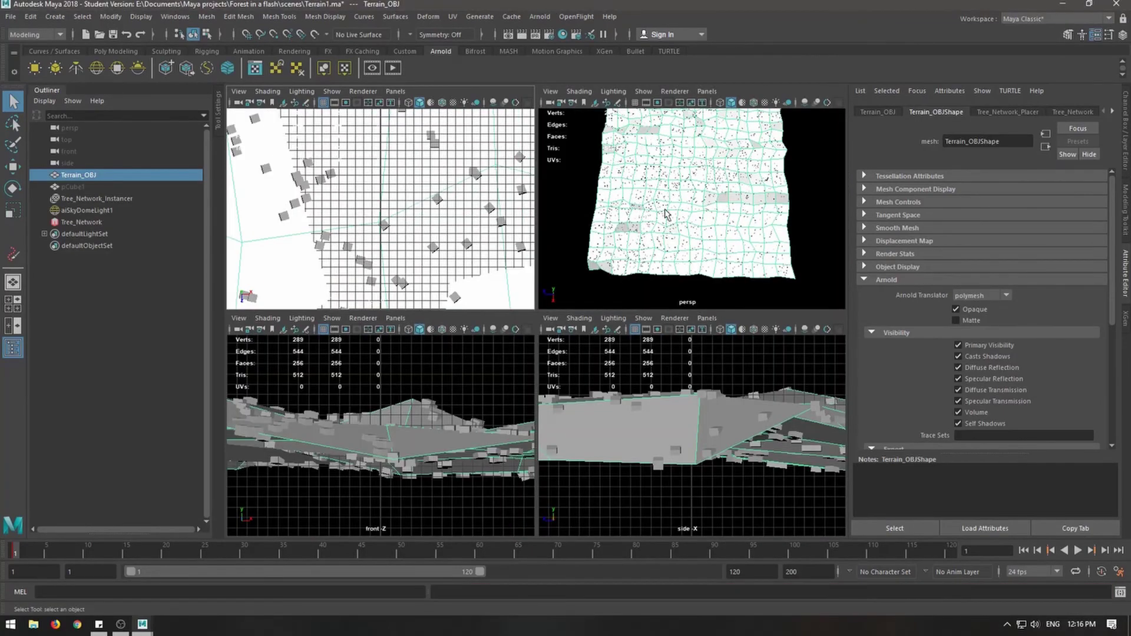
pyautogui.press('space')
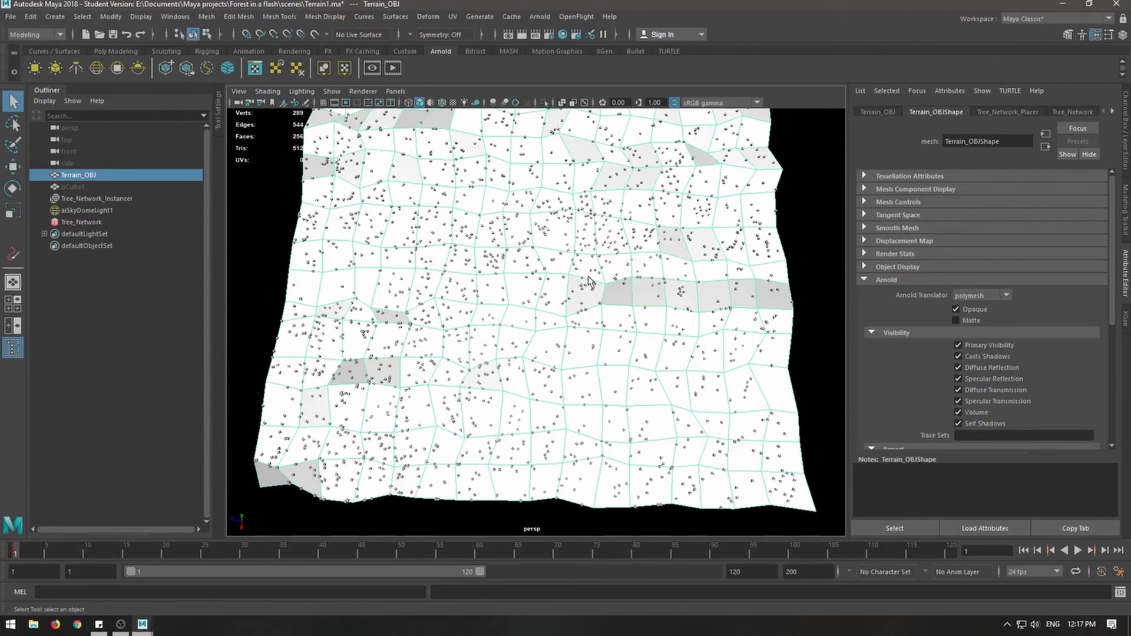
pyautogui.keyDown('alt'); pyautogui.moveTo(591, 283); pyautogui.dragTo(566, 238); pyautogui.keyUp('alt')
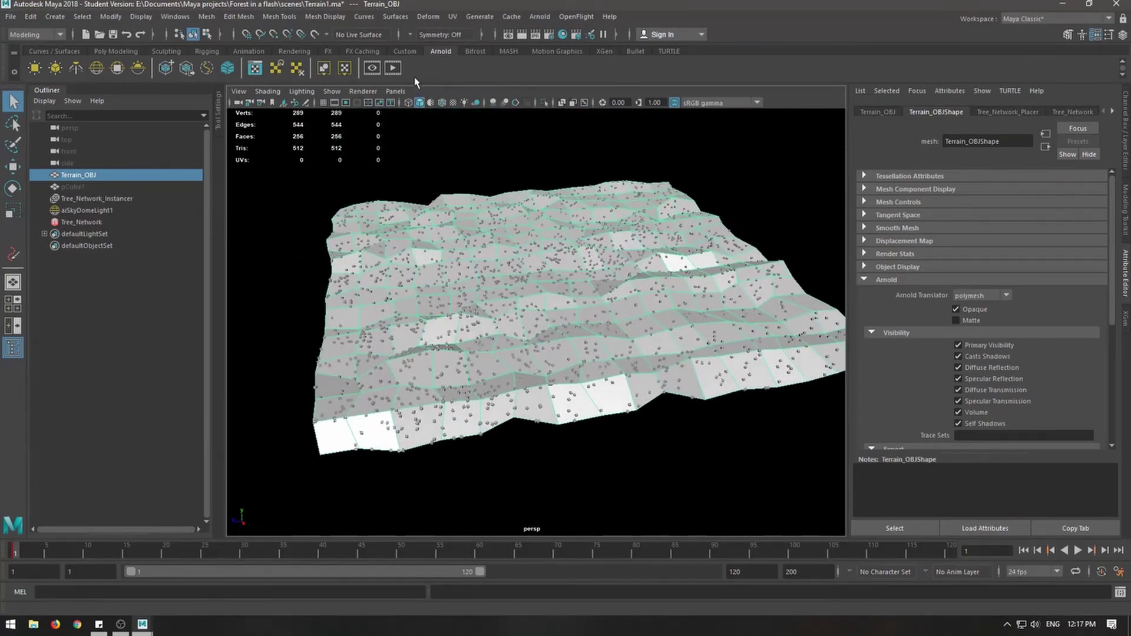
pyautogui.click(393, 68)
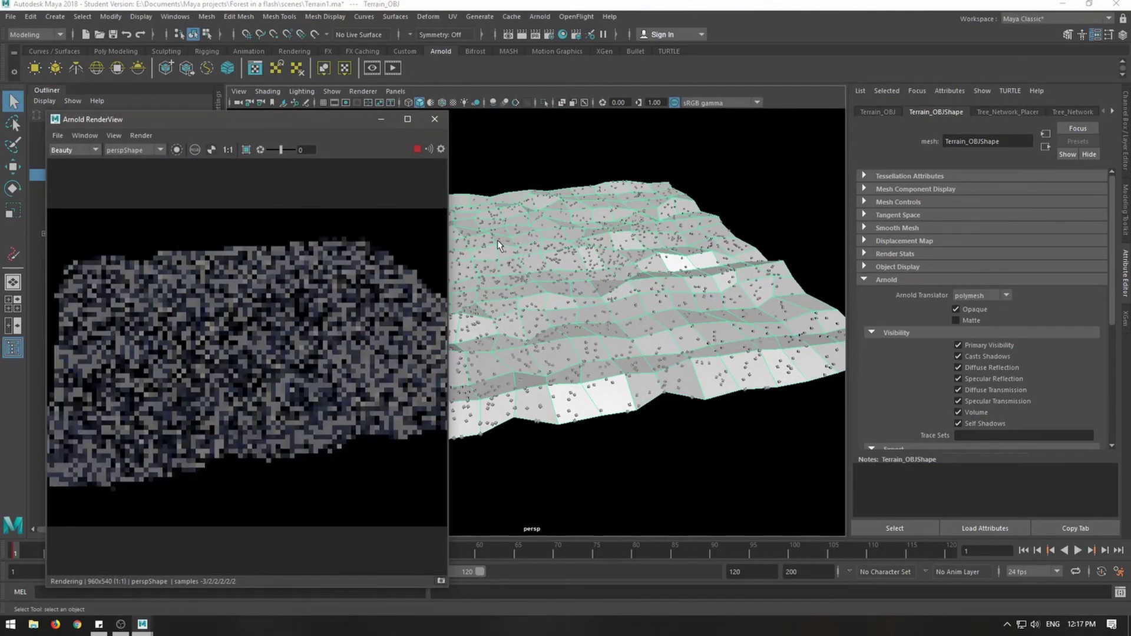
pyautogui.click(435, 119)
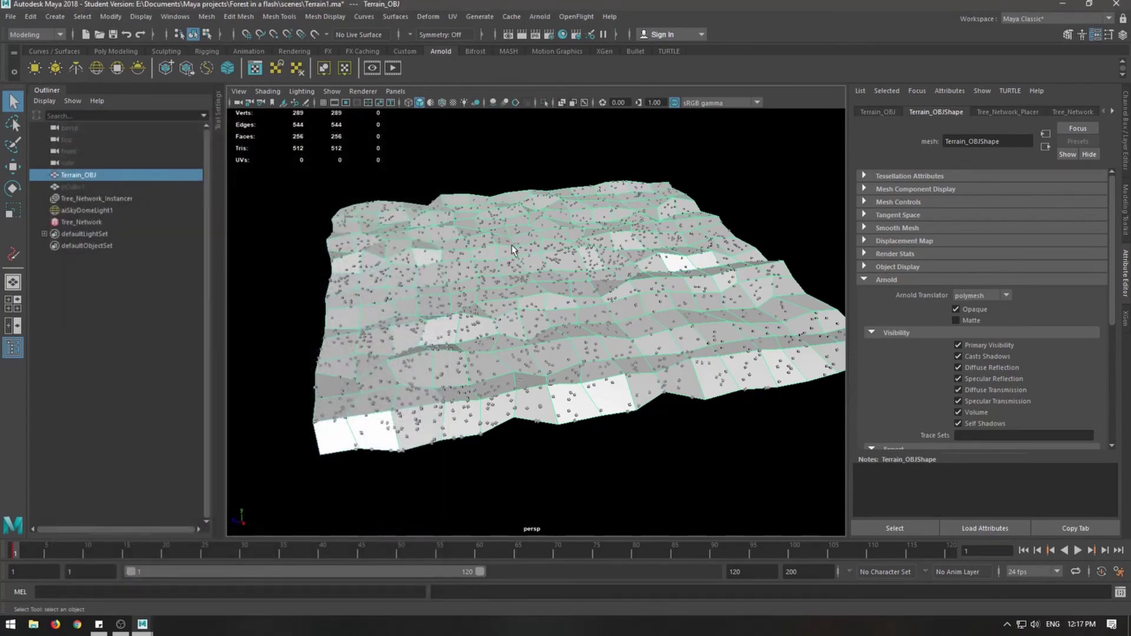
# - Turn on the terrain's smooth mesh preview, check the whole forest in an Arnold render, and close the render
pyautogui.press('3')
pyautogui.click(390, 71)
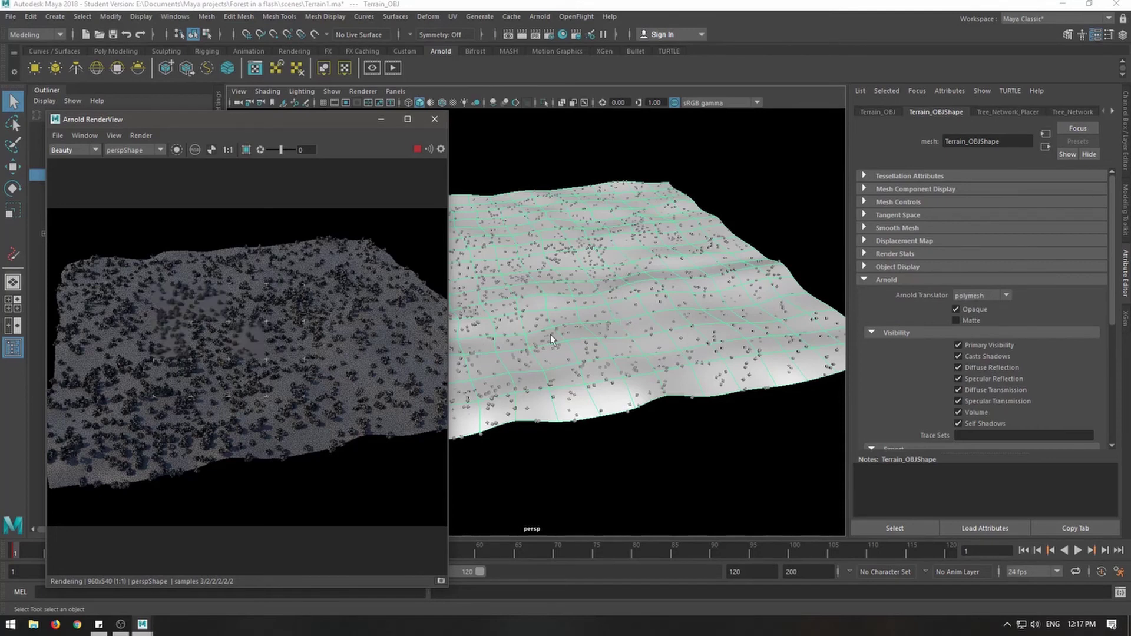
pyautogui.keyDown('alt'); pyautogui.moveTo(583, 277); pyautogui.dragTo(553, 290); pyautogui.keyUp('alt')
pyautogui.click(434, 119)
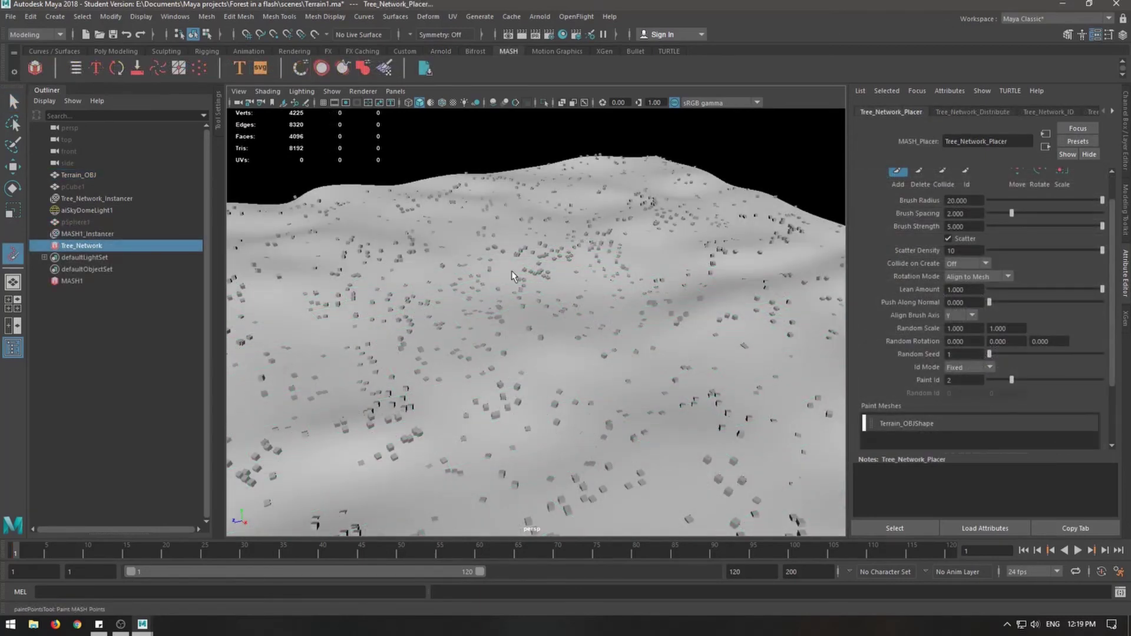
# - Save the current Terrain1.ma scene
pyautogui.click(8, 18)
pyautogui.click(39, 64)
pyautogui.click(521, 319)
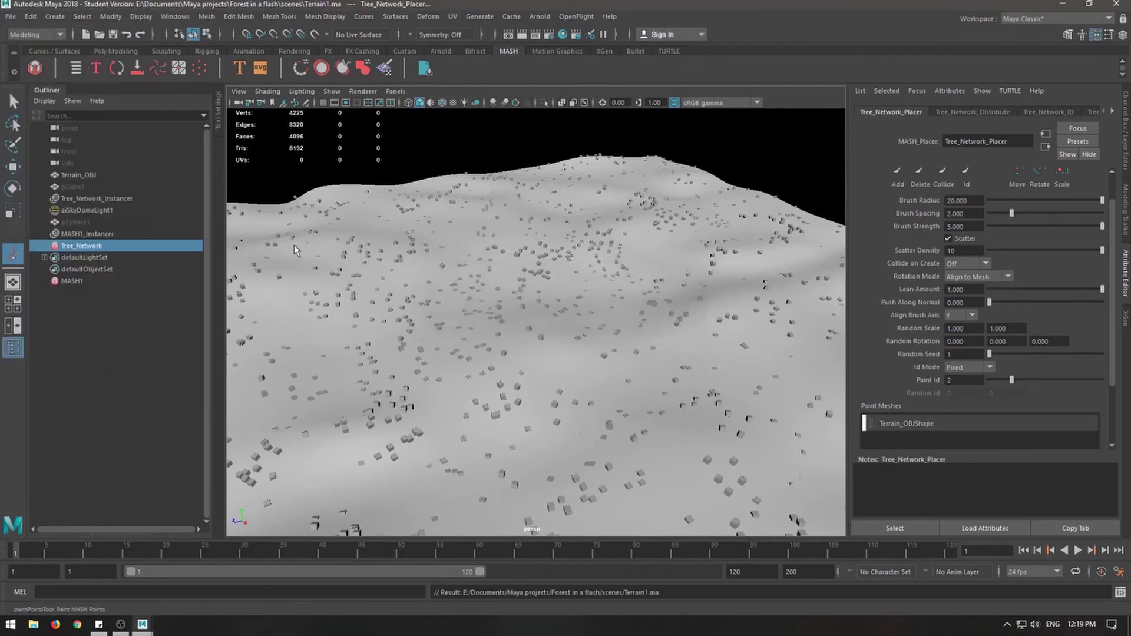
# - Open the Tree_1.ma scene from the project's scenes folder
pyautogui.click(10, 17)
pyautogui.click(39, 50)
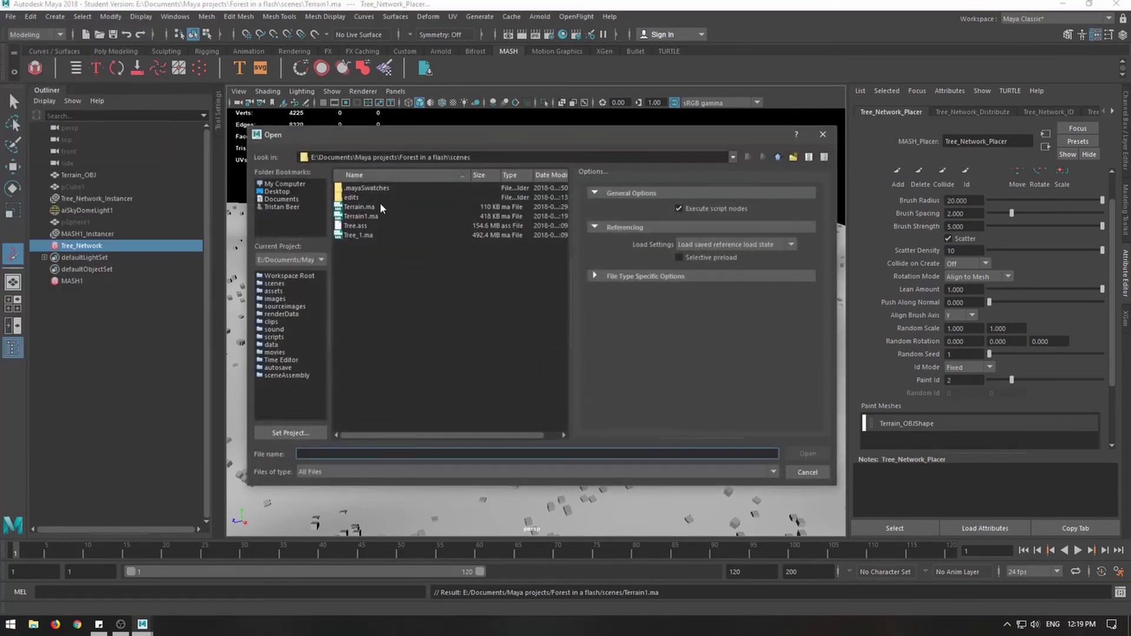
pyautogui.click(359, 235)
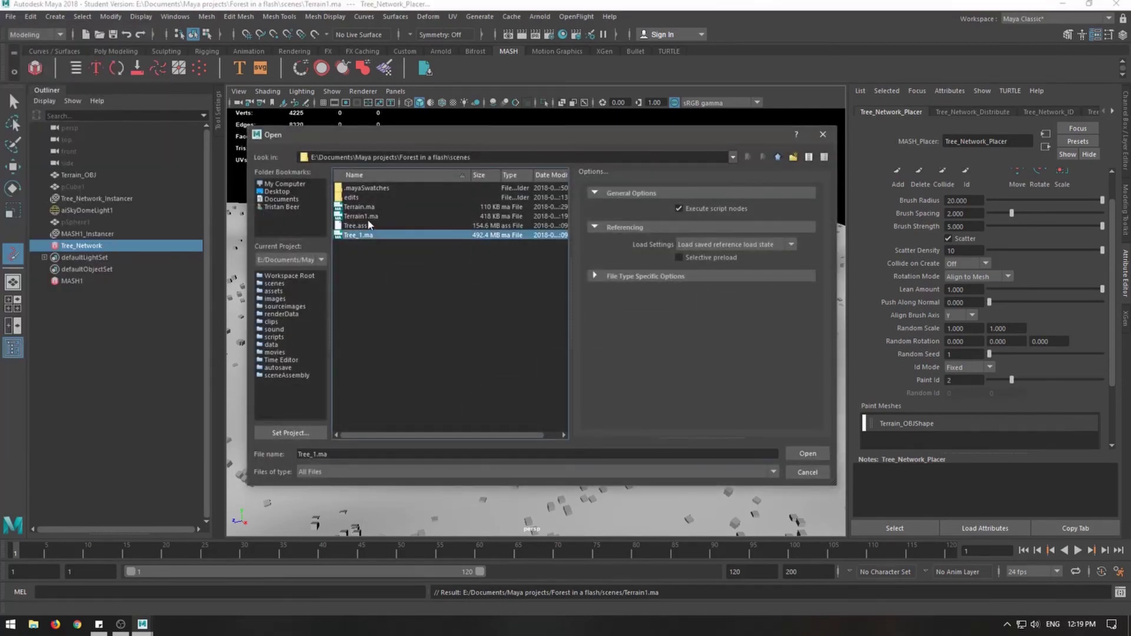
pyautogui.click(807, 454)
pyautogui.click(550, 322)
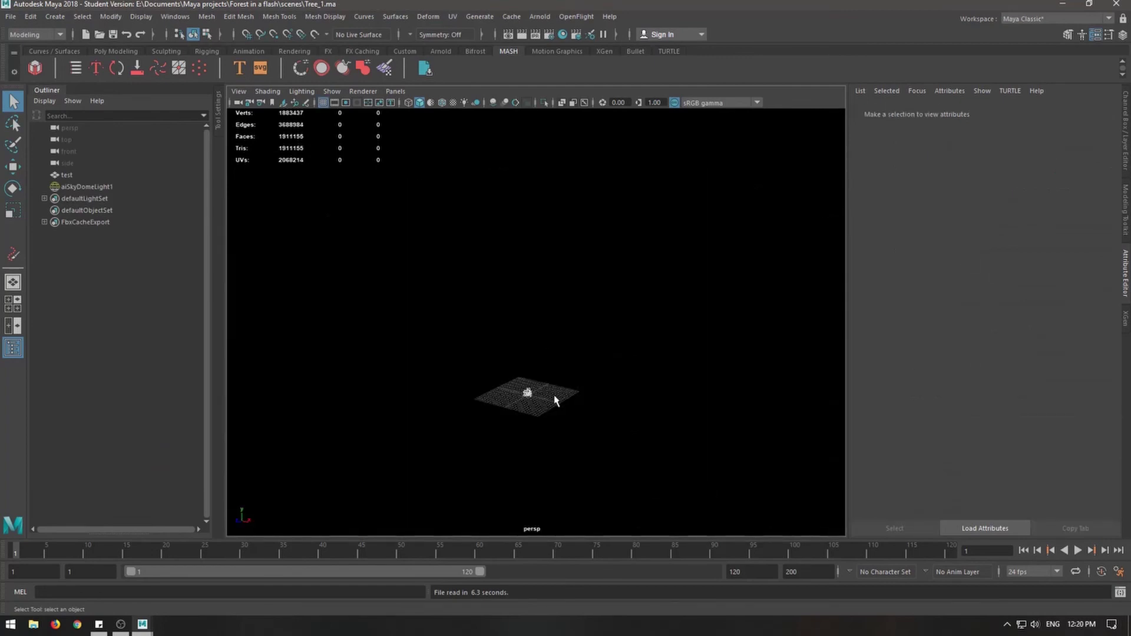
# - Scale the test tree mesh up uniformly until its crown spans roughly the width of the ground grid
pyautogui.scroll(4, 555, 396)
pyautogui.keyDown('alt'); pyautogui.moveTo(550, 398); pyautogui.dragTo(549, 332, button='middle'); pyautogui.keyUp('alt')
pyautogui.click(112, 175)
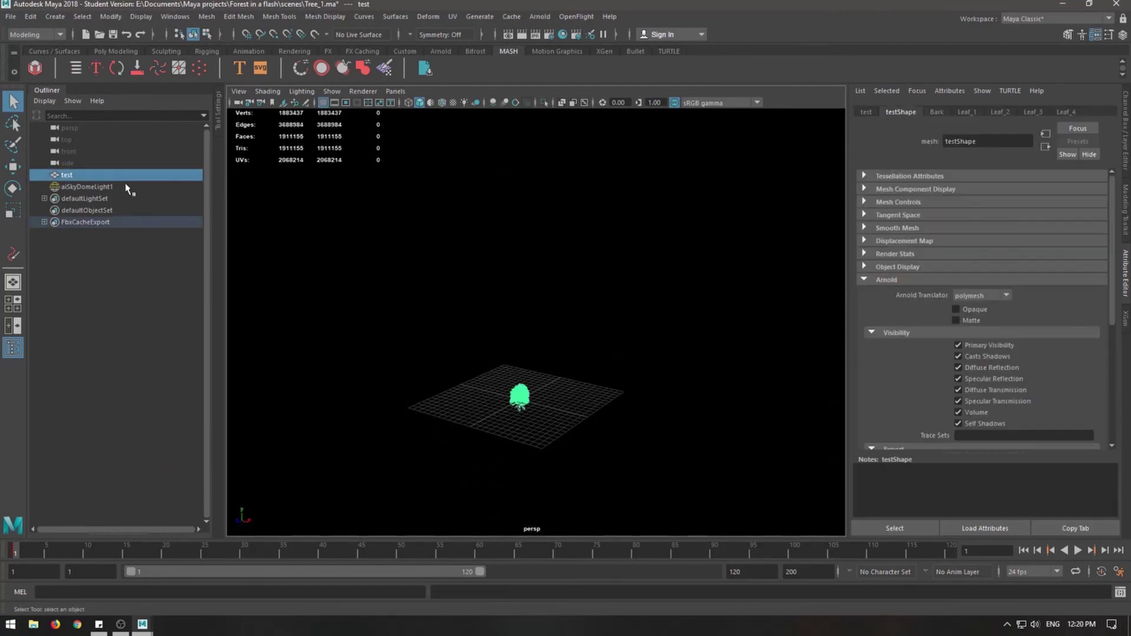
pyautogui.click(110, 313)
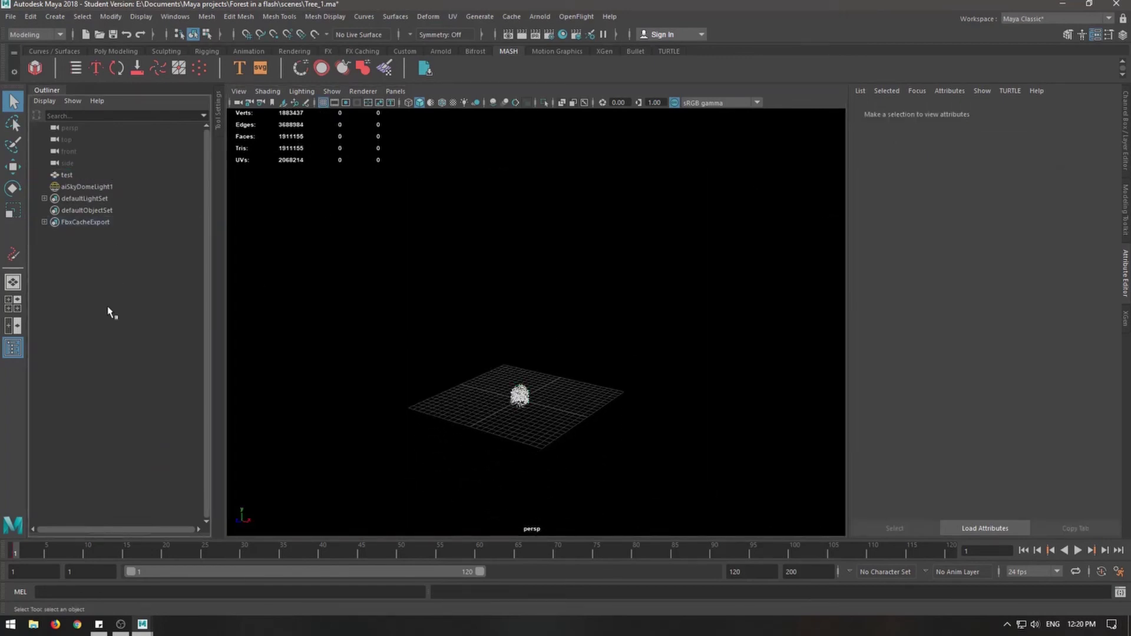
pyautogui.click(78, 176)
pyautogui.press('r')
pyautogui.moveTo(526, 409); pyautogui.dragTo(707, 419)
pyautogui.press('q')
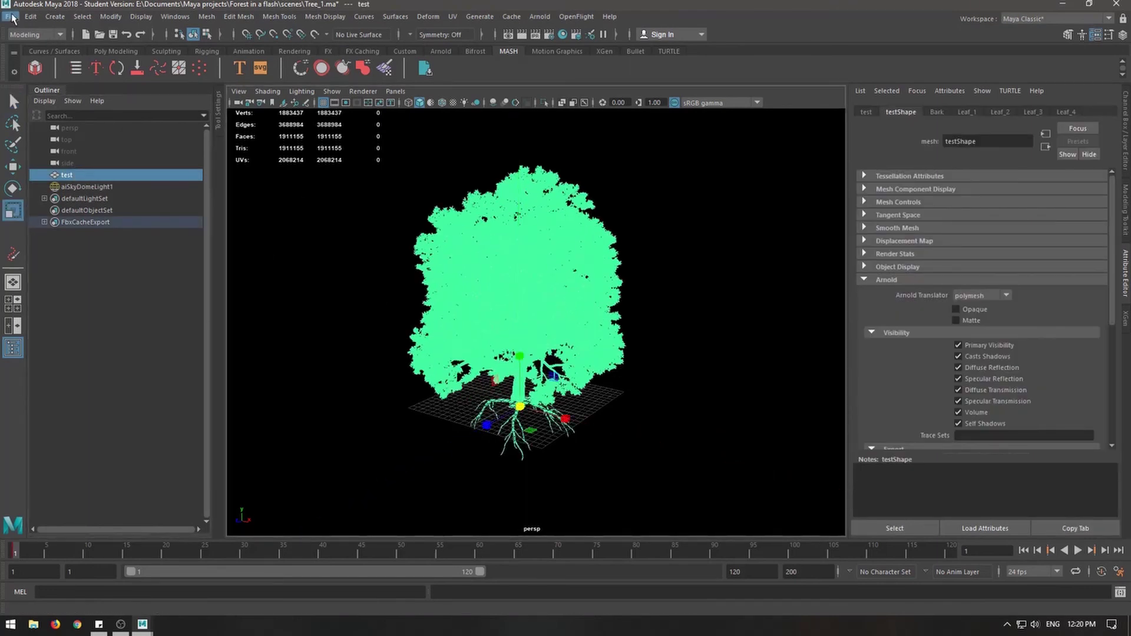
# - Save the Tree_1.ma scene with the enlarged tree
pyautogui.click(10, 17)
pyautogui.click(40, 64)
pyautogui.click(540, 322)
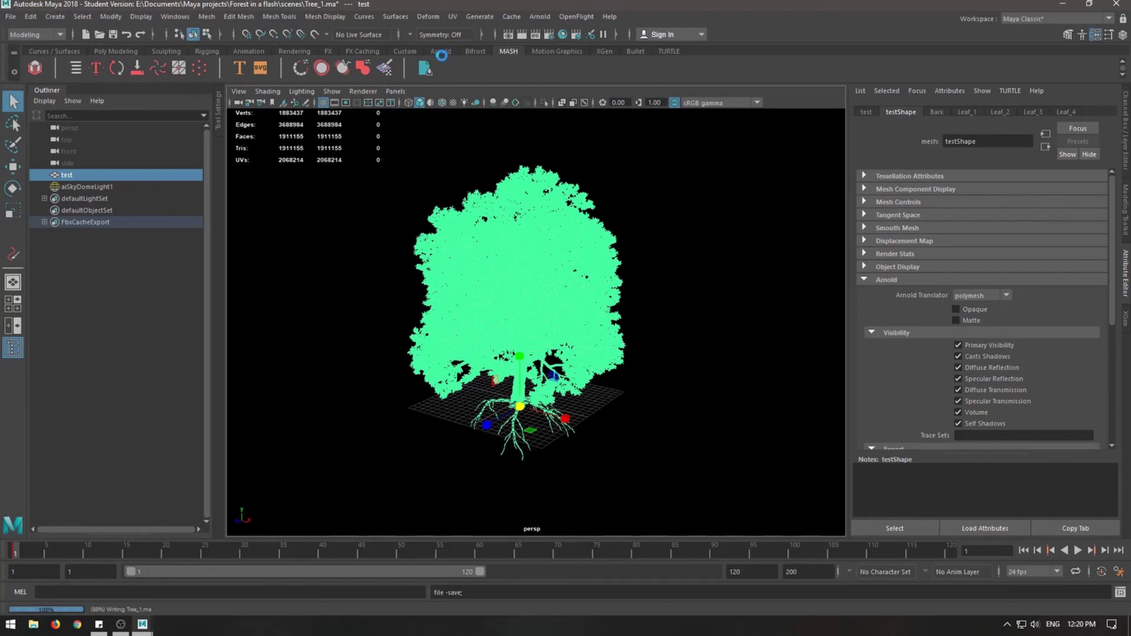
# - Export the selected tree as an Arnold stand-in, overwriting Tree.ass in the scenes folder
pyautogui.press('r')
pyautogui.click(441, 52)
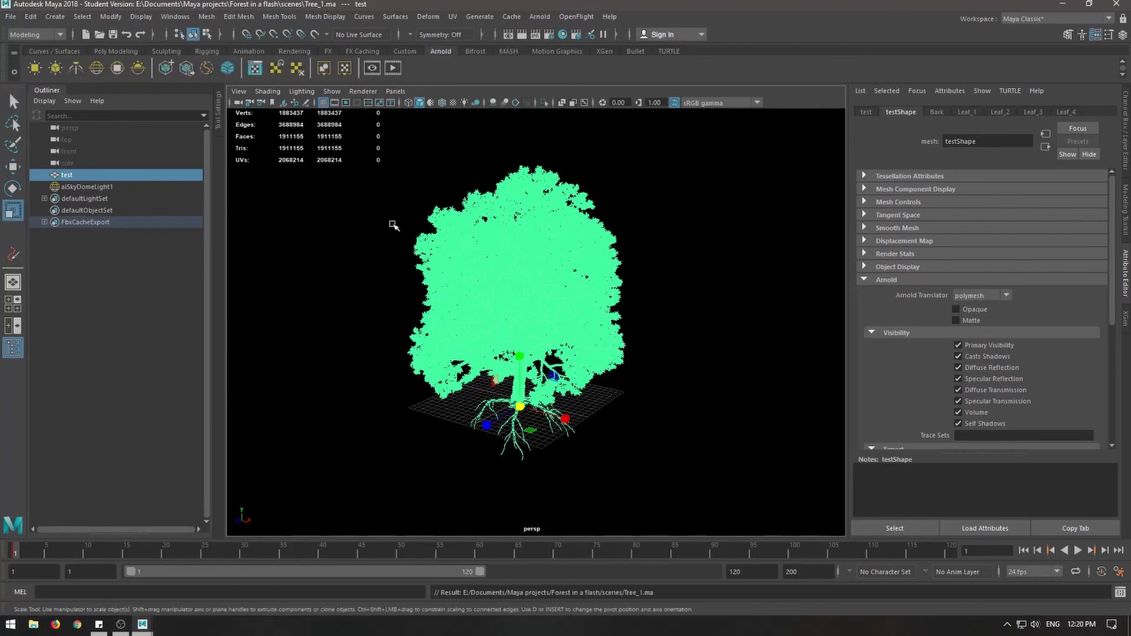
pyautogui.press('q')
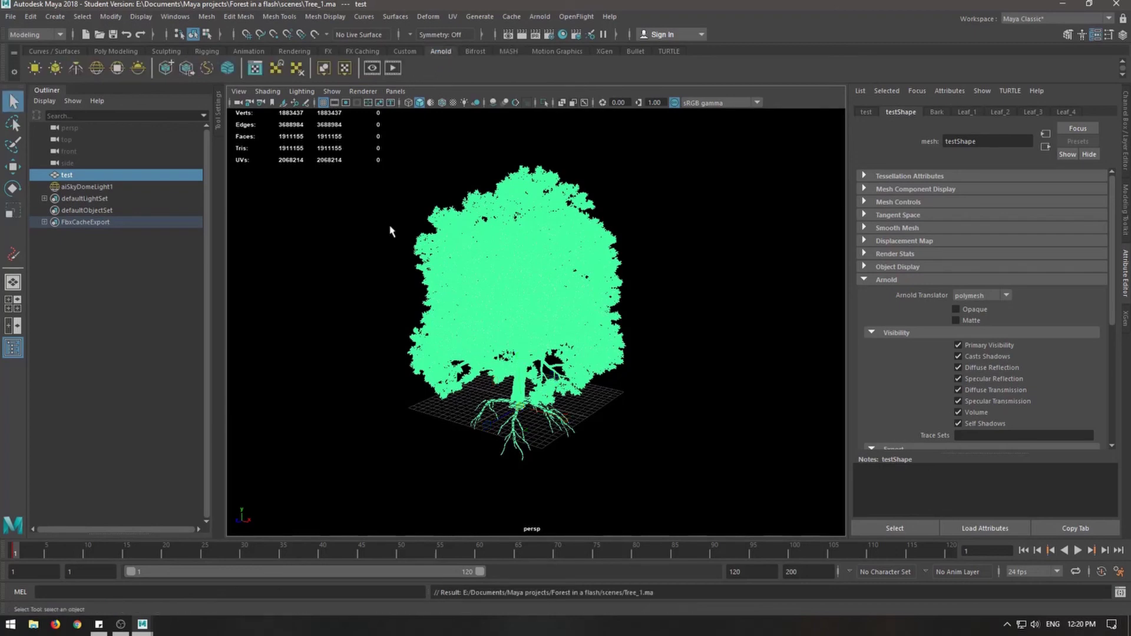
pyautogui.click(189, 75)
pyautogui.click(357, 209)
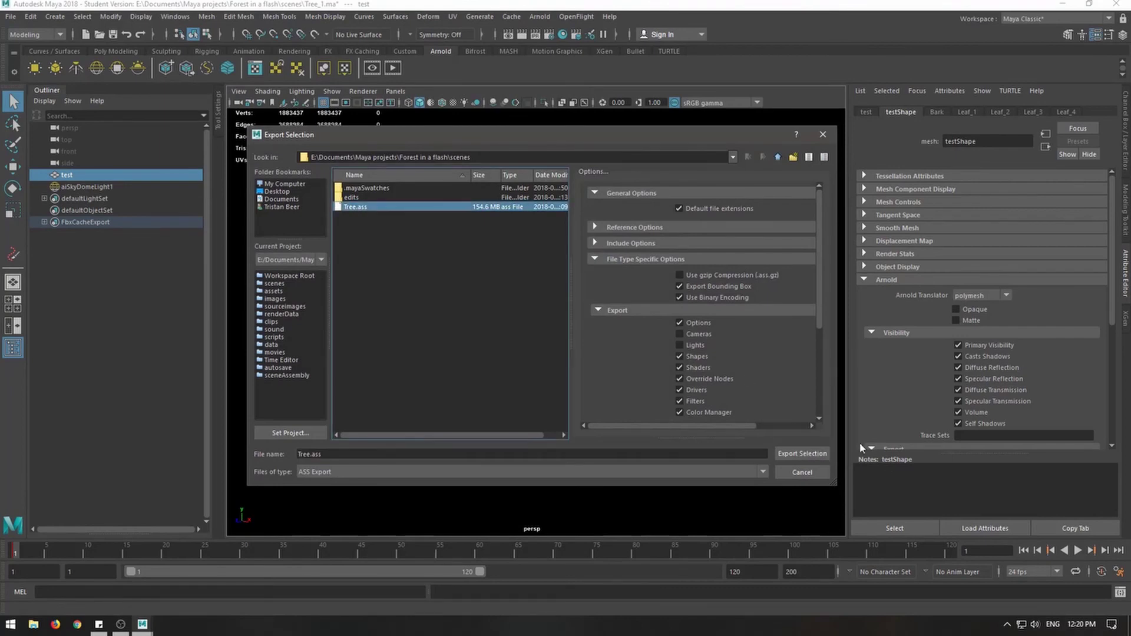
pyautogui.click(810, 455)
pyautogui.click(518, 327)
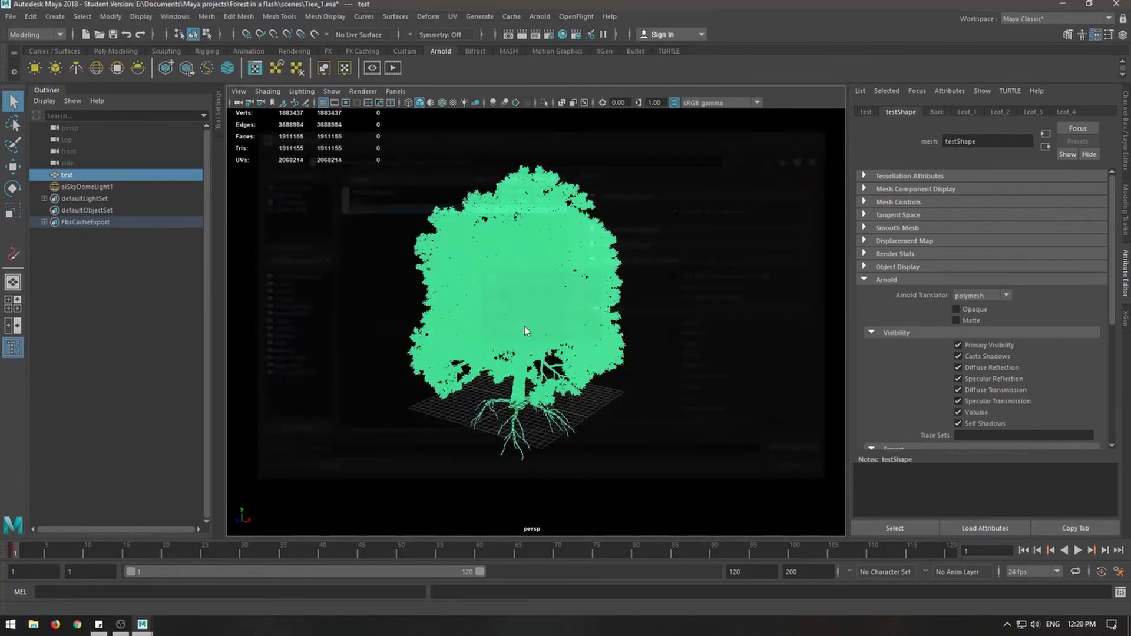
# - Return to the terrain by opening the Terrain1.ma scene
pyautogui.click(11, 17)
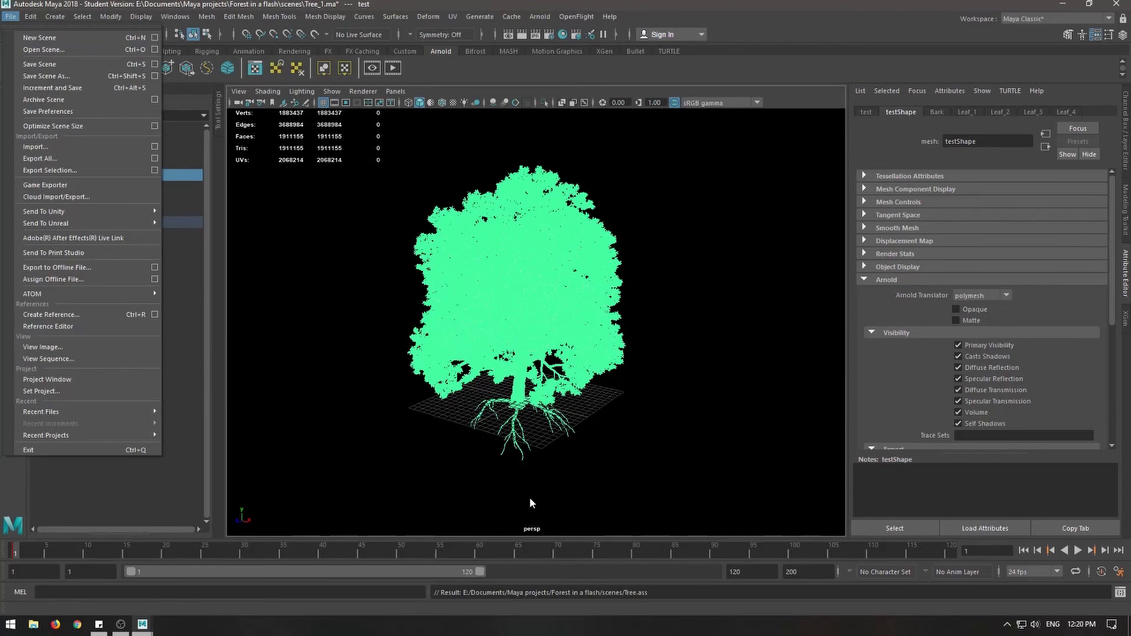
pyautogui.click(38, 49)
pyautogui.click(366, 235)
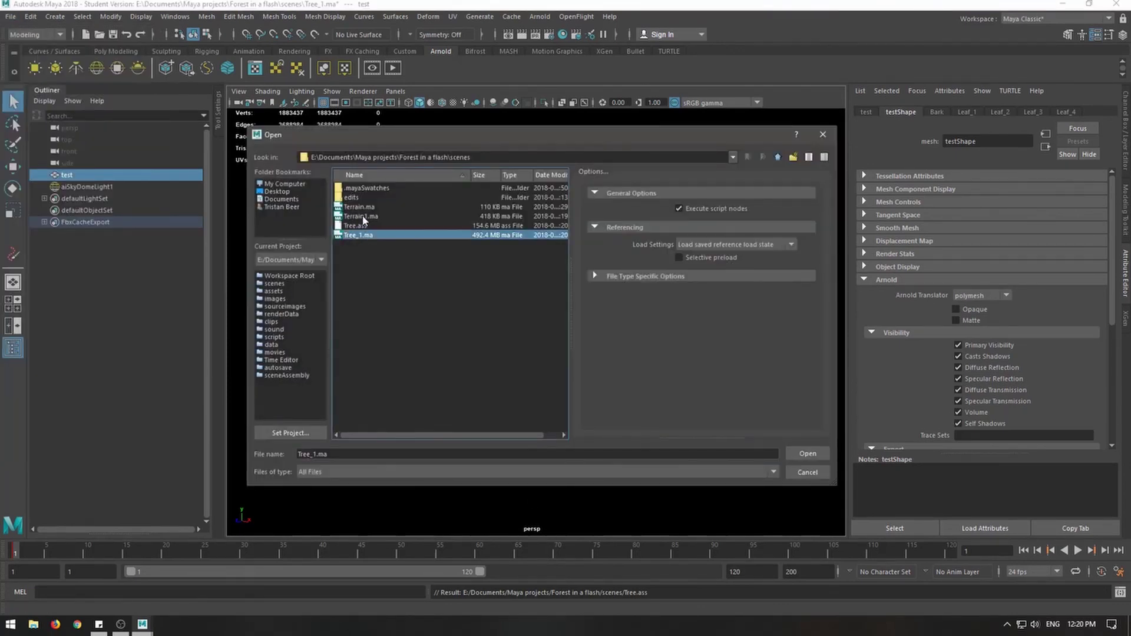
pyautogui.click(360, 216)
pyautogui.click(807, 455)
pyautogui.click(567, 317)
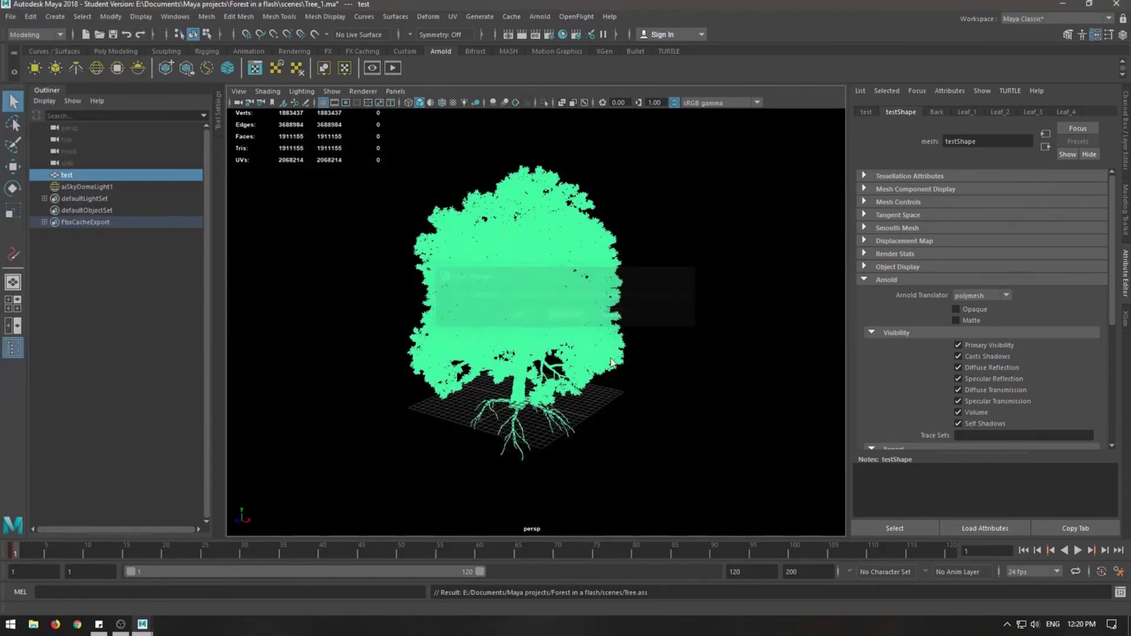
pyautogui.click(546, 328)
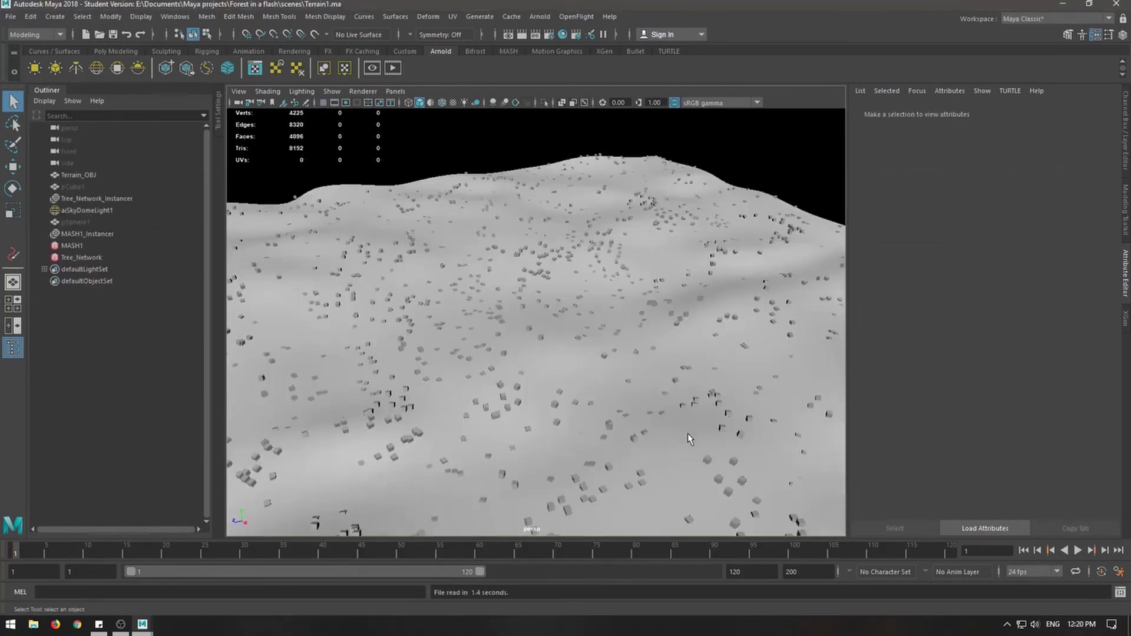
# - Render the terrain with the re-exported trees, widen the Arnold RenderView window, and examine the forest's coverage from farther away
pyautogui.click(393, 68)
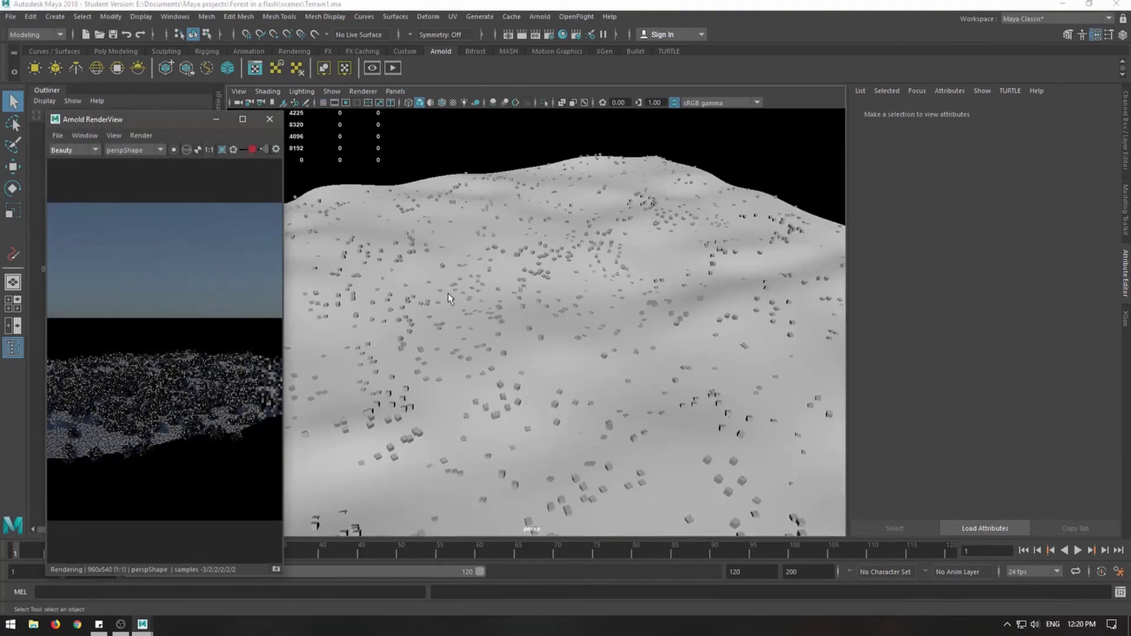
pyautogui.moveTo(283, 331); pyautogui.dragTo(441, 336)
pyautogui.scroll(-5, 549, 342)
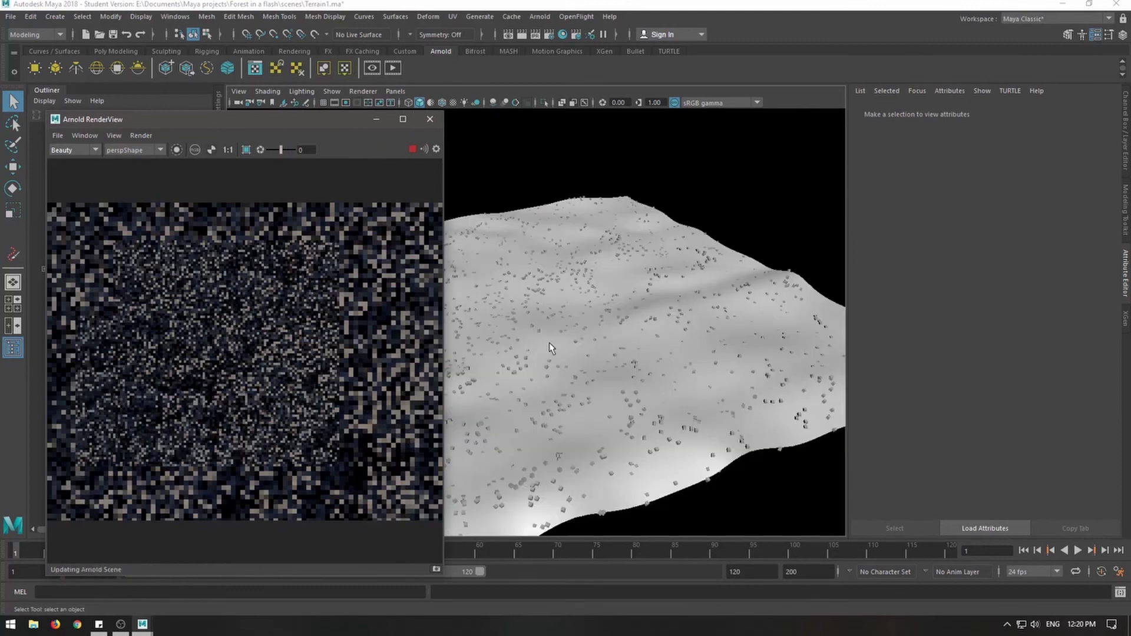
pyautogui.keyDown('alt'); pyautogui.moveTo(550, 328); pyautogui.dragTo(545, 337); pyautogui.keyUp('alt')
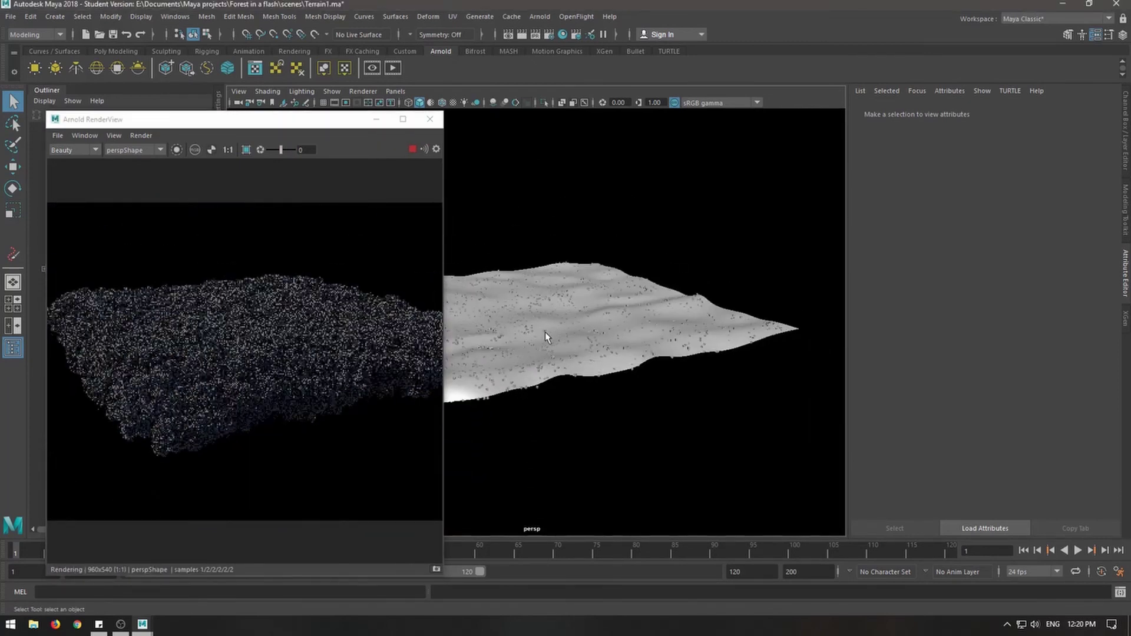
pyautogui.scroll(2, 488, 311)
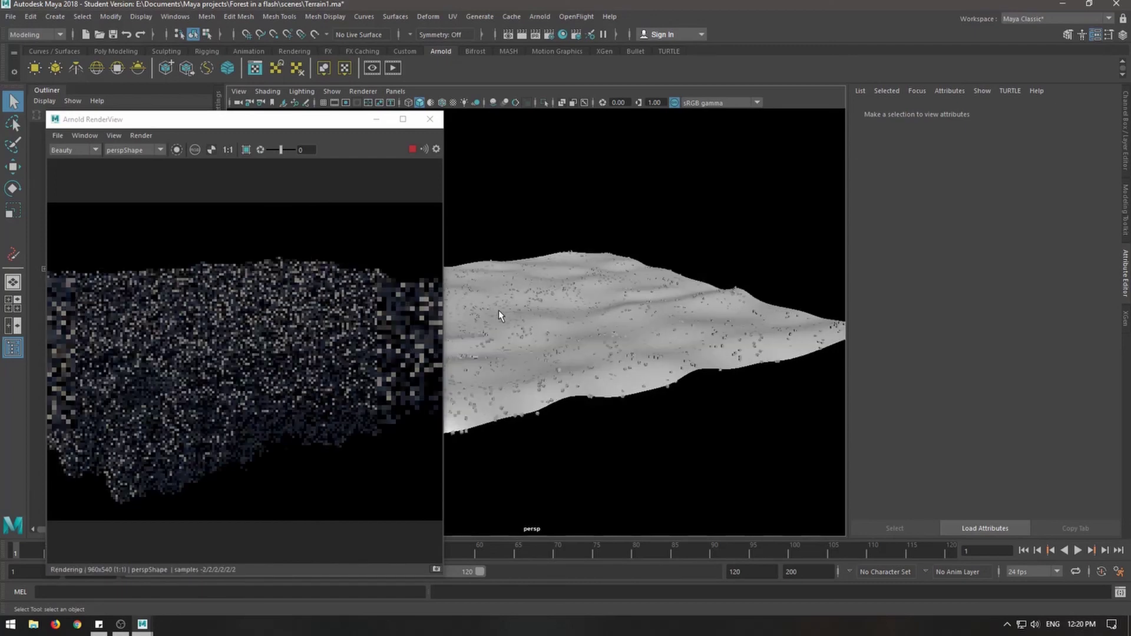